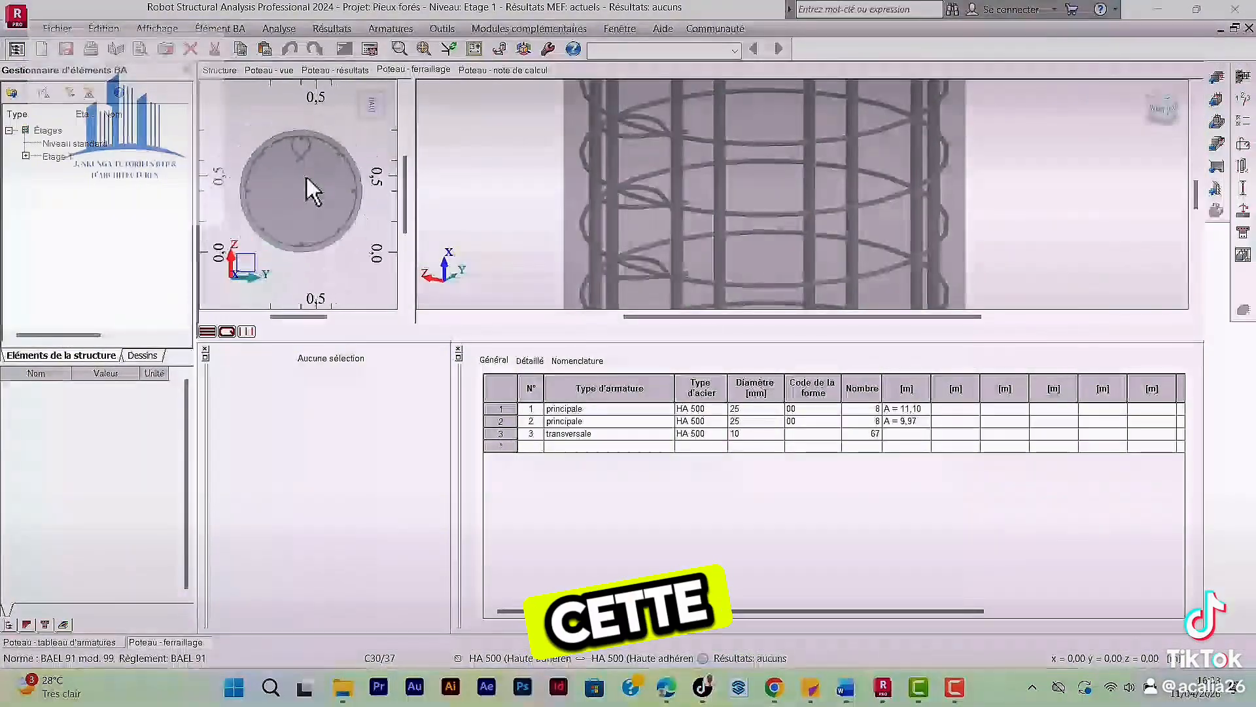
pyautogui.scroll(2, 304, 187)
pyautogui.scroll(-2, 303, 182)
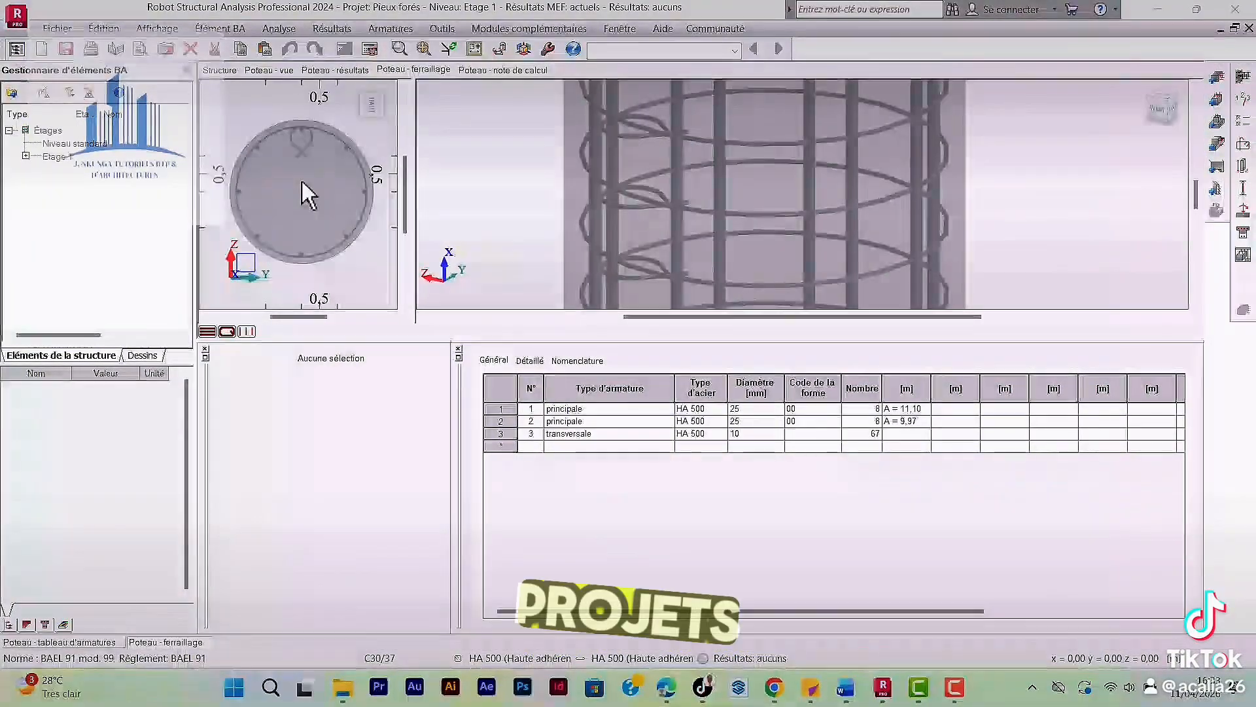
pyautogui.scroll(2, 301, 185)
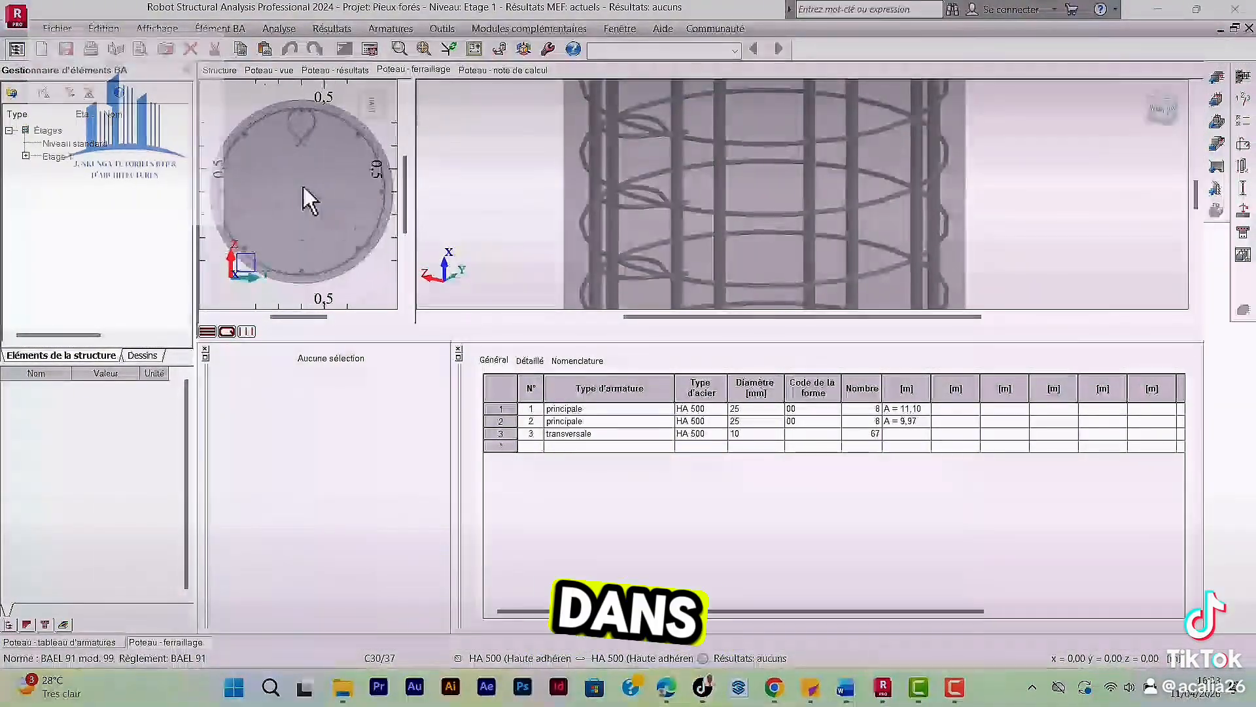
pyautogui.scroll(-2, 303, 186)
pyautogui.scroll(2, 303, 187)
pyautogui.scroll(-2, 304, 187)
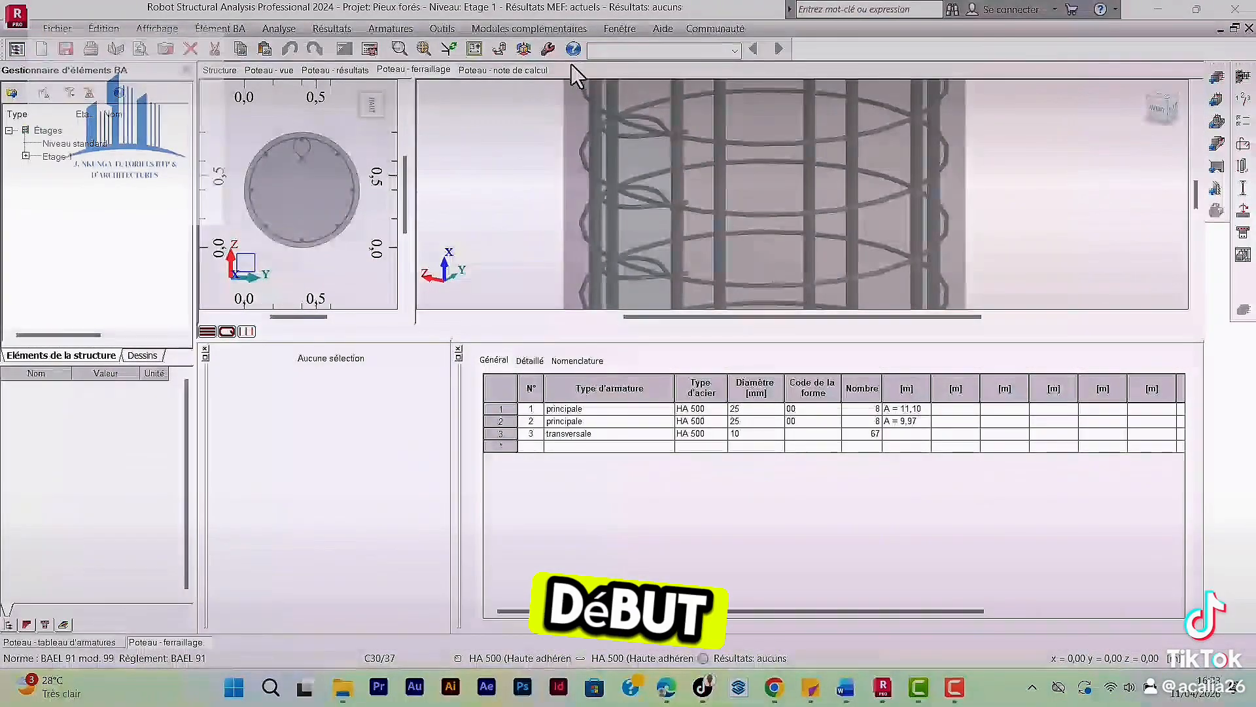
# Switch from the column reinforcement layout to the Géométrie layout showing the whole structure in 3D.
pyautogui.click(735, 51)
pyautogui.click(642, 81)
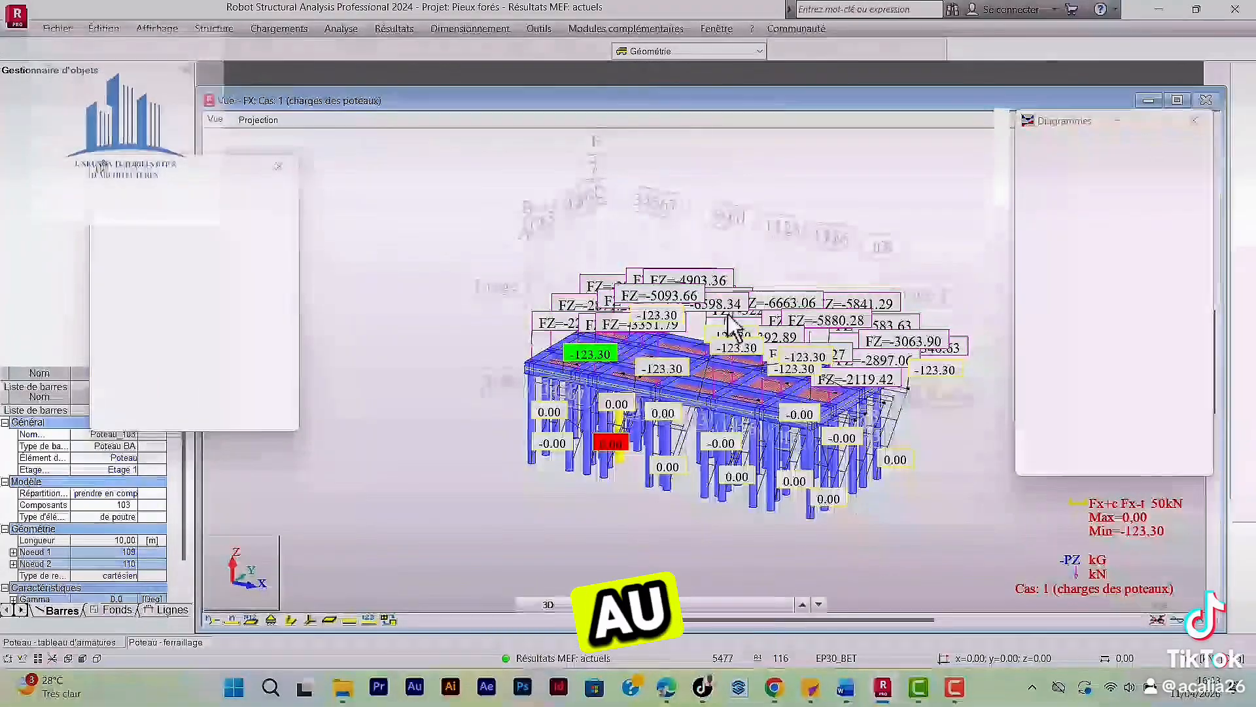
pyautogui.scroll(2, 772, 481)
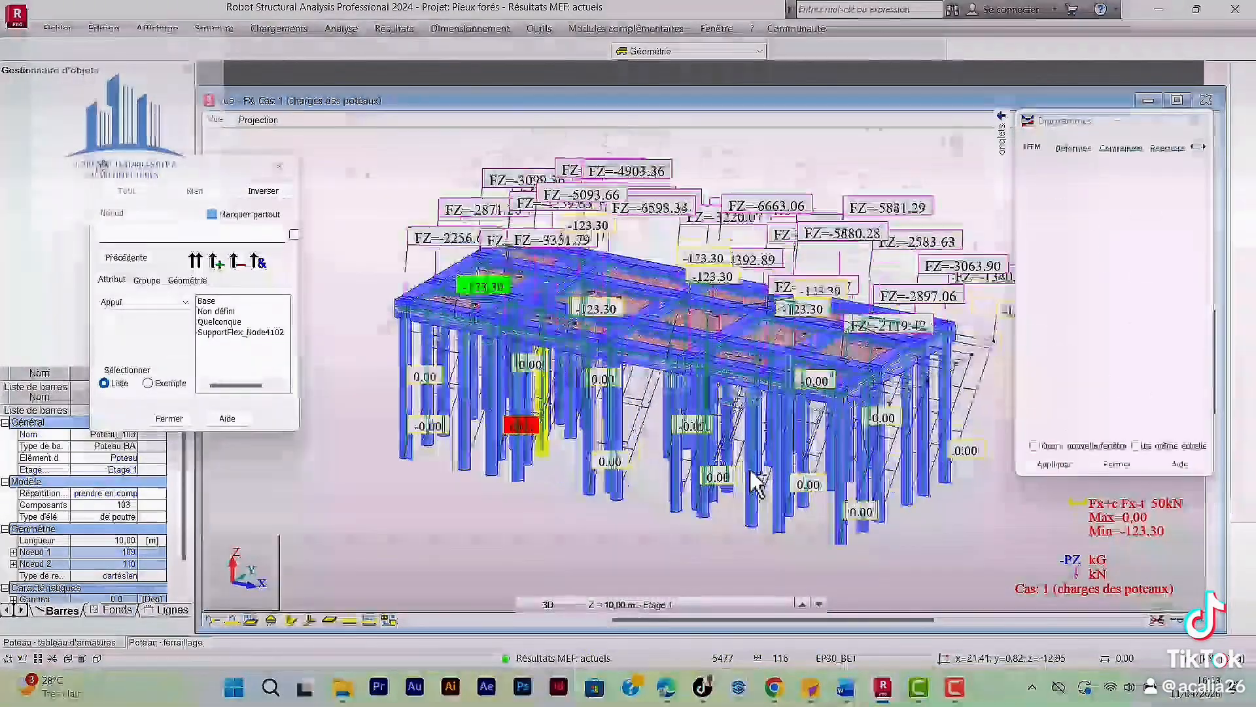
pyautogui.scroll(-2, 654, 295)
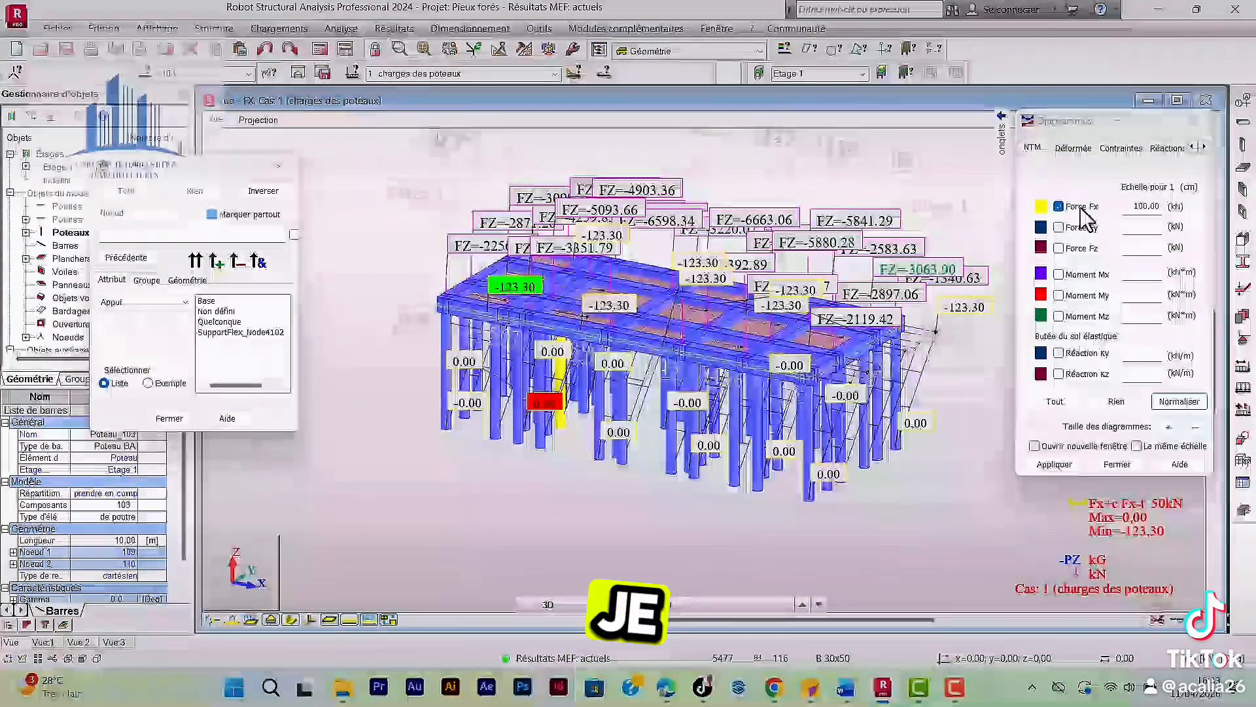
# Turn off the Force Fx diagram on the structure and close the node selection dialog.
pyautogui.click(1073, 207)
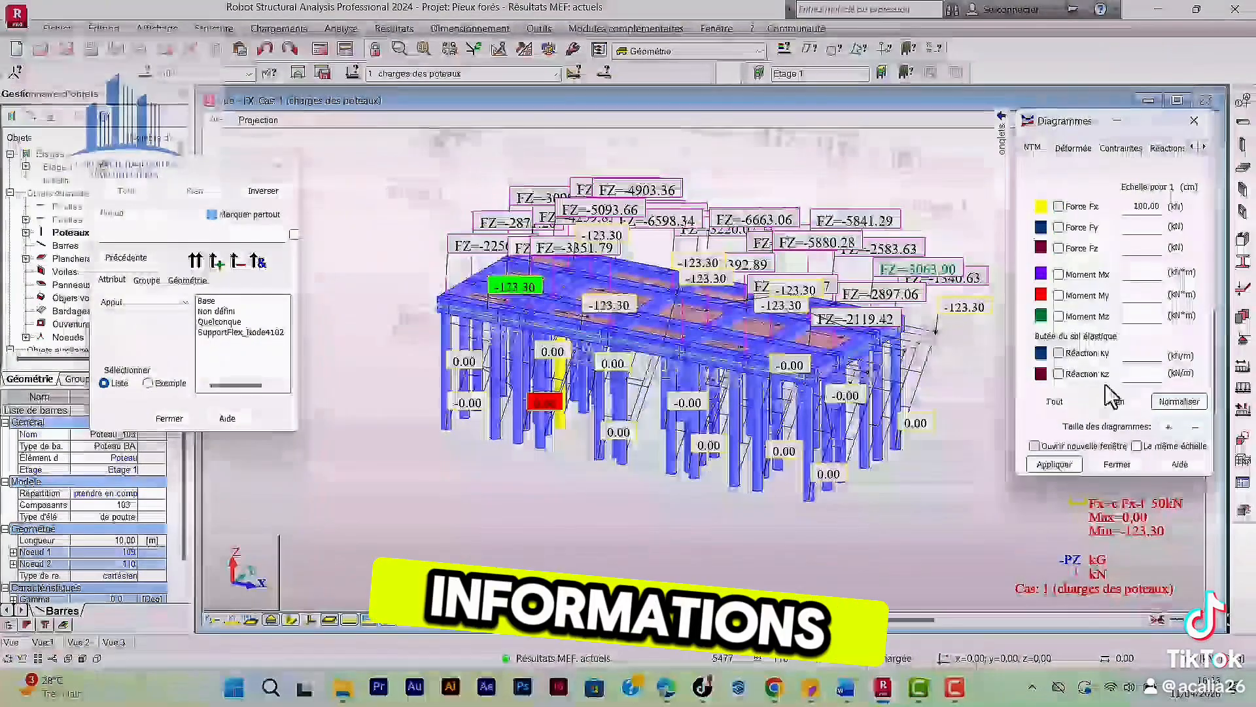
pyautogui.click(1051, 469)
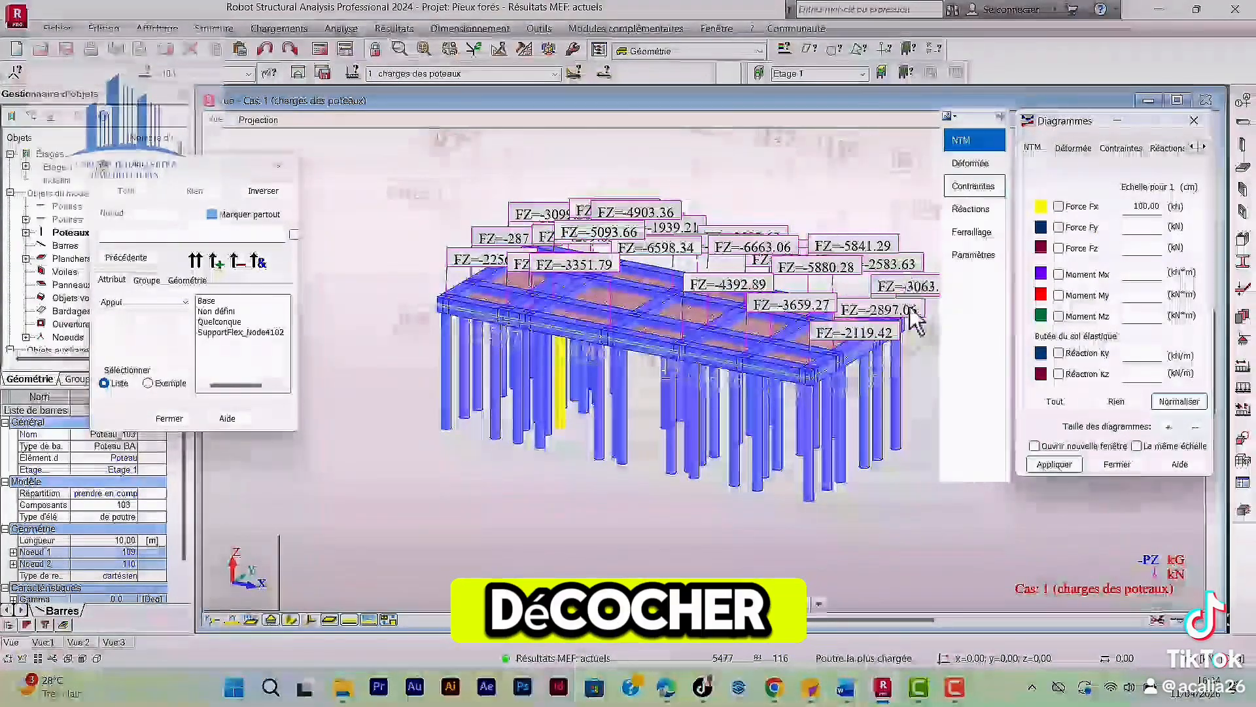
pyautogui.click(169, 418)
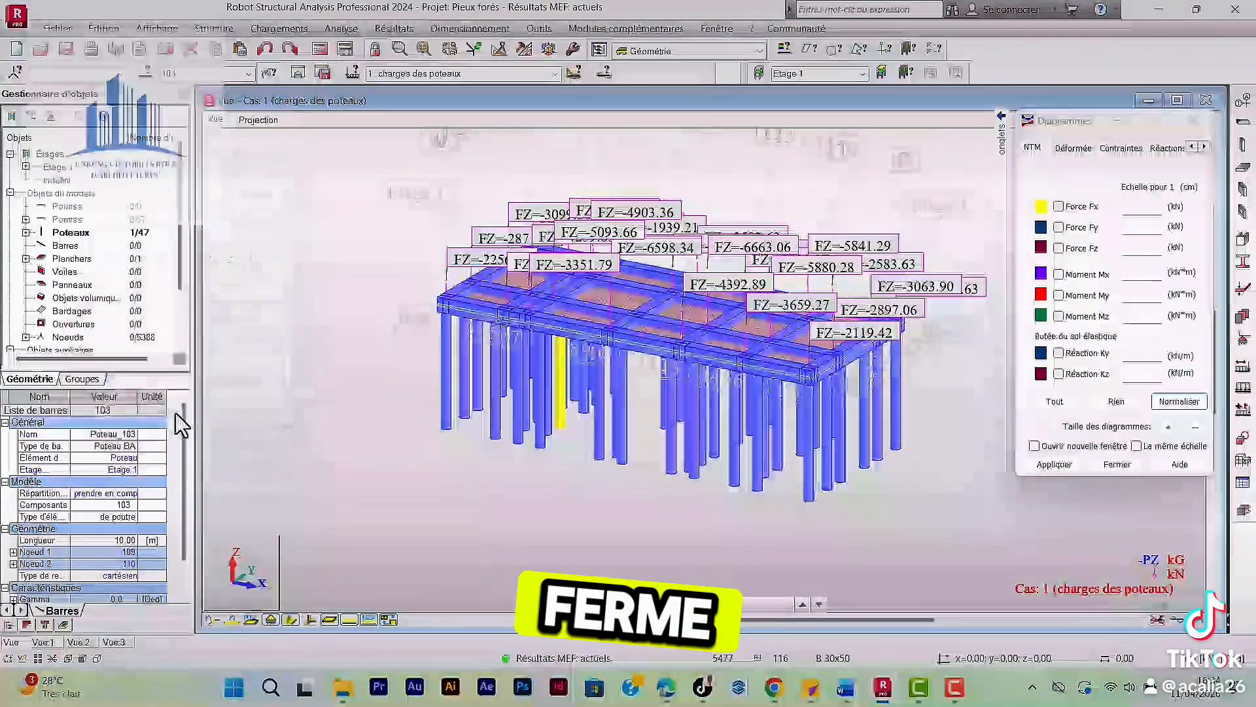
# In the view's display attributes, enable the colour legend by storey (Etages - légende par couleurs).
pyautogui.rightClick(337, 369)
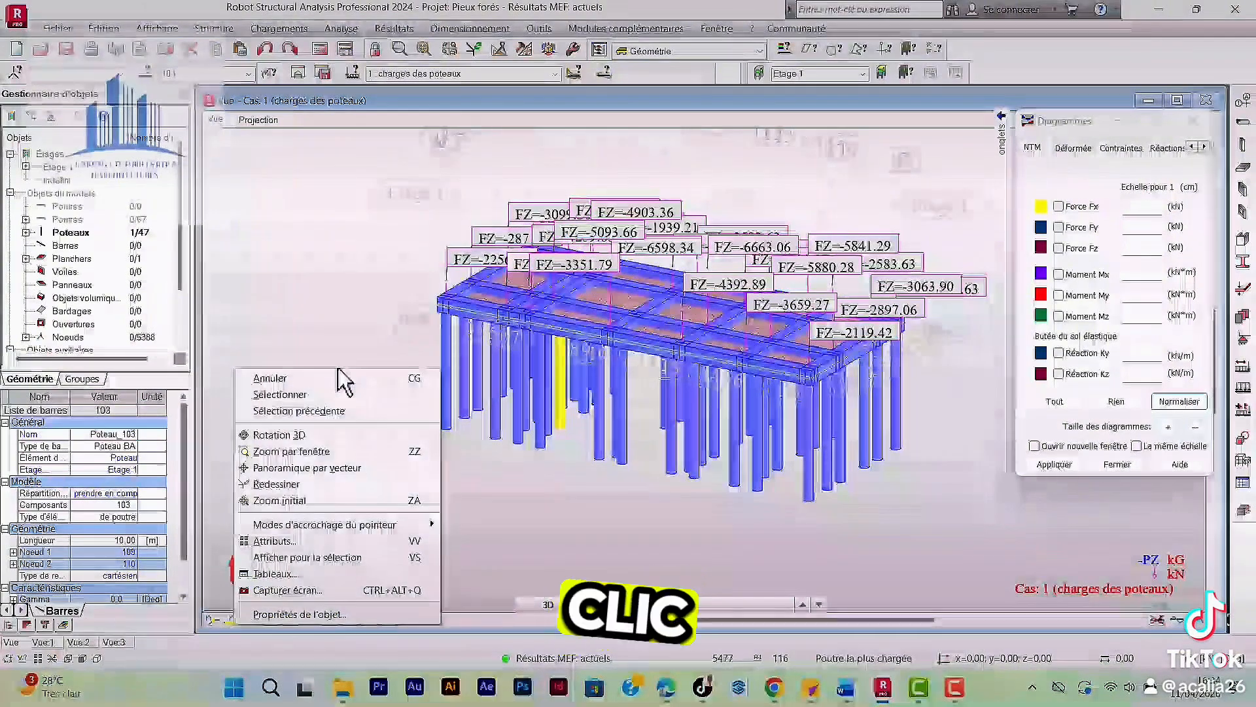
pyautogui.click(264, 542)
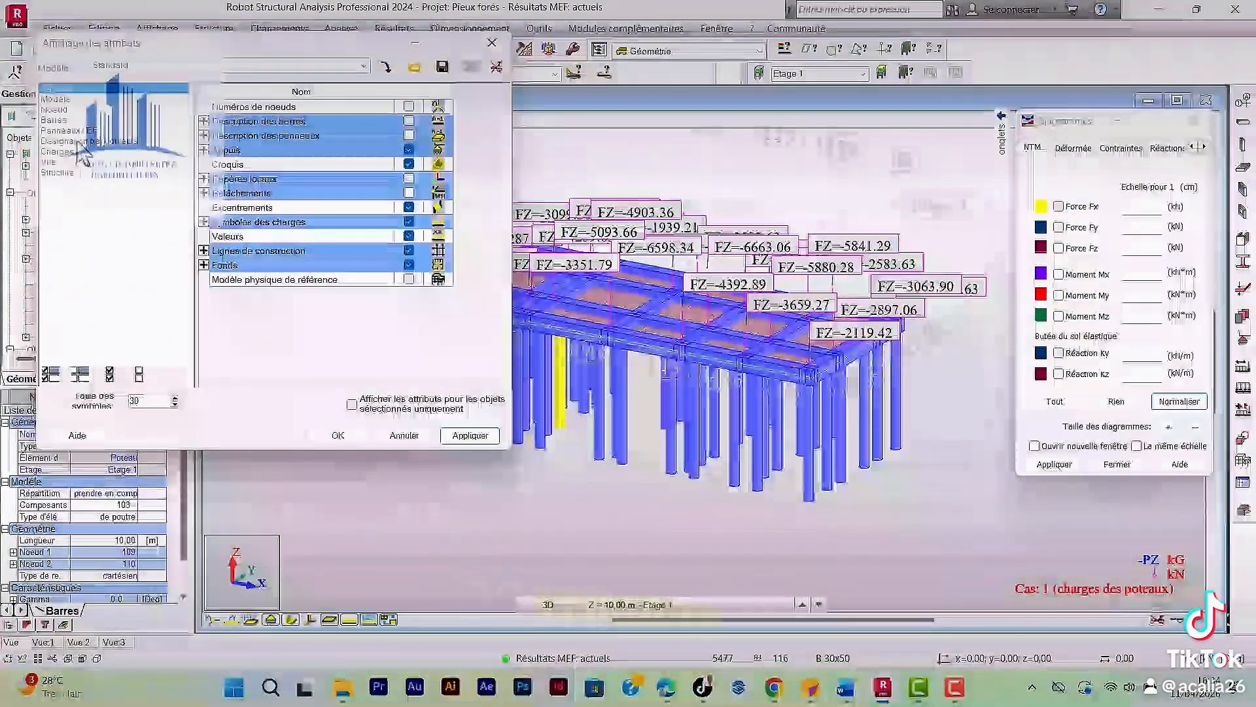
pyautogui.click(77, 142)
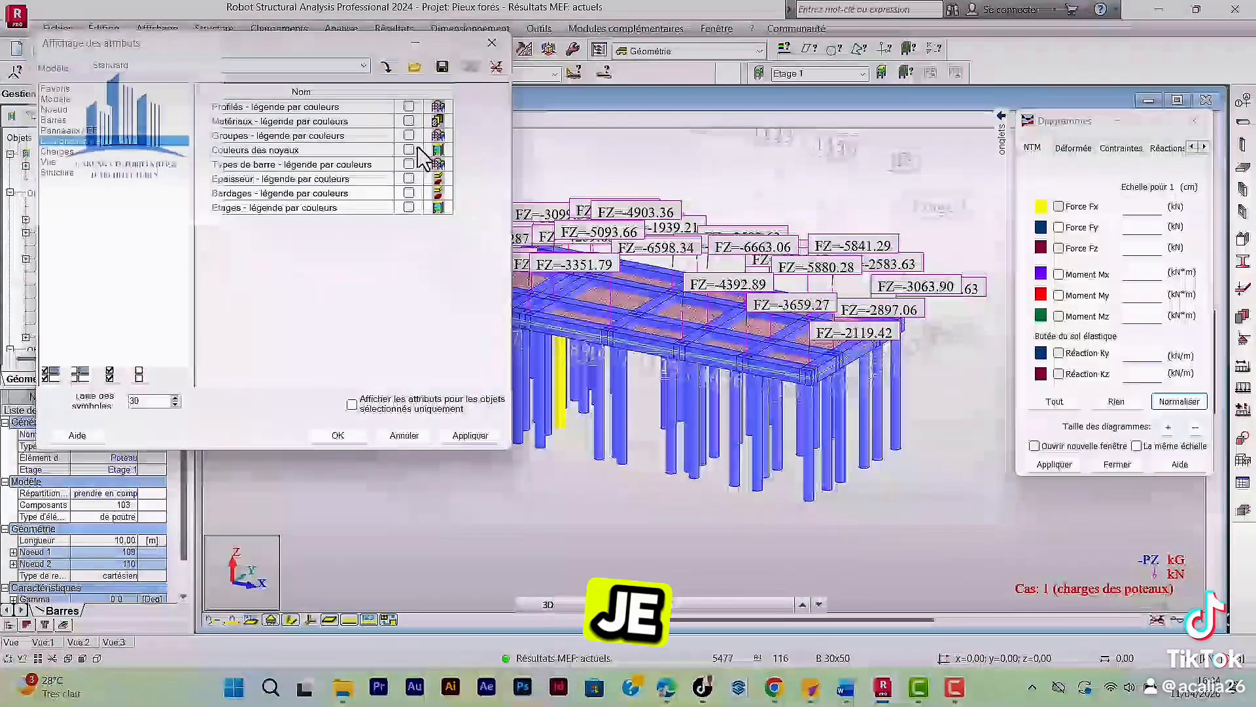
pyautogui.click(409, 208)
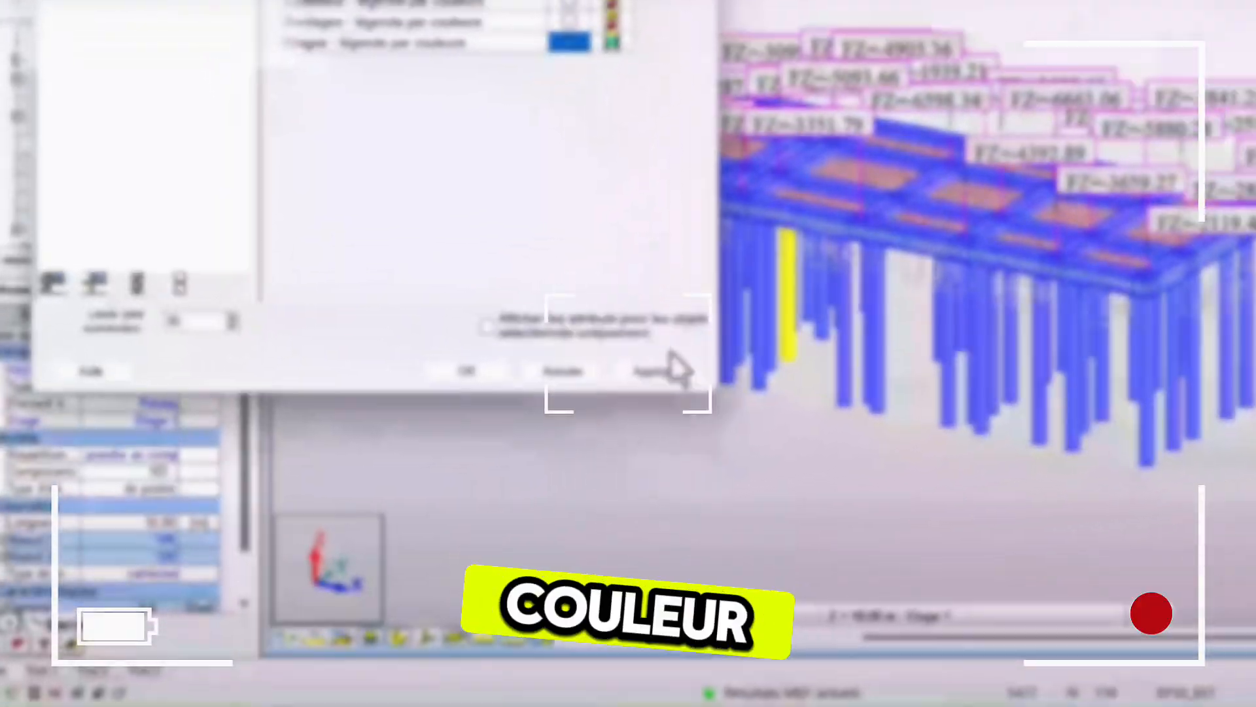
pyautogui.click(677, 369)
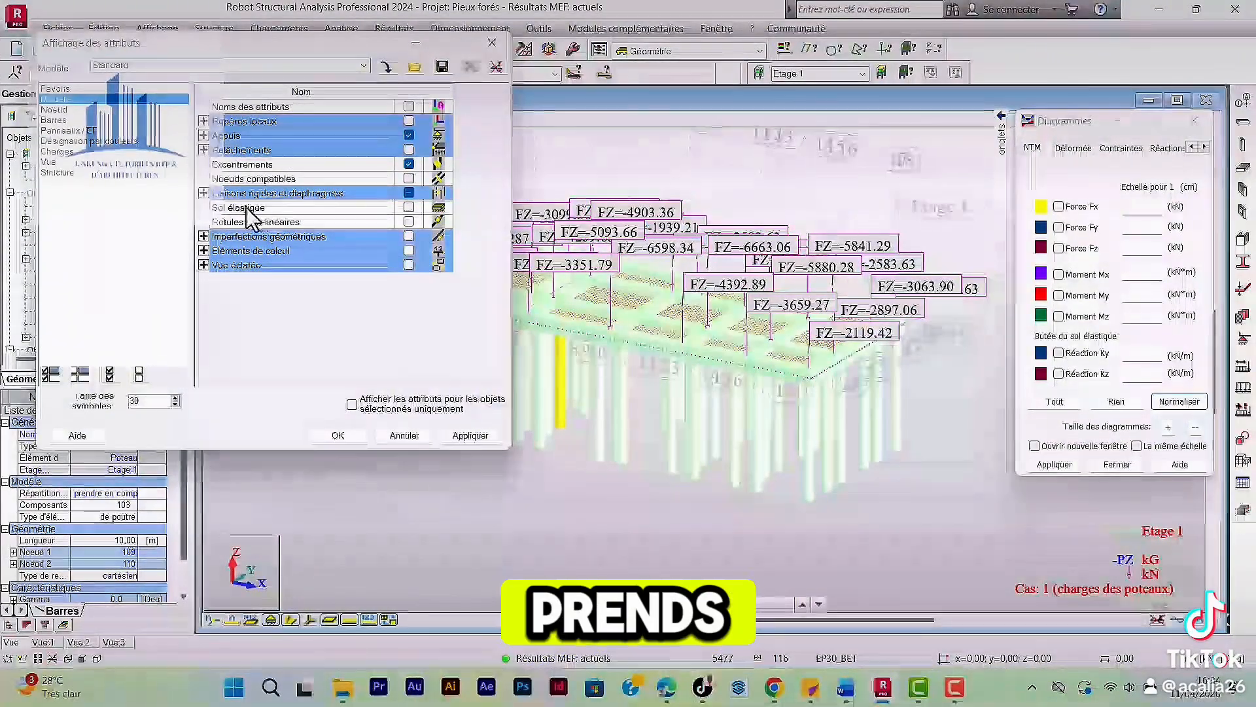
# Enable the Sol élastique display in the model attributes, apply it and close the attributes dialog.
pyautogui.click(409, 207)
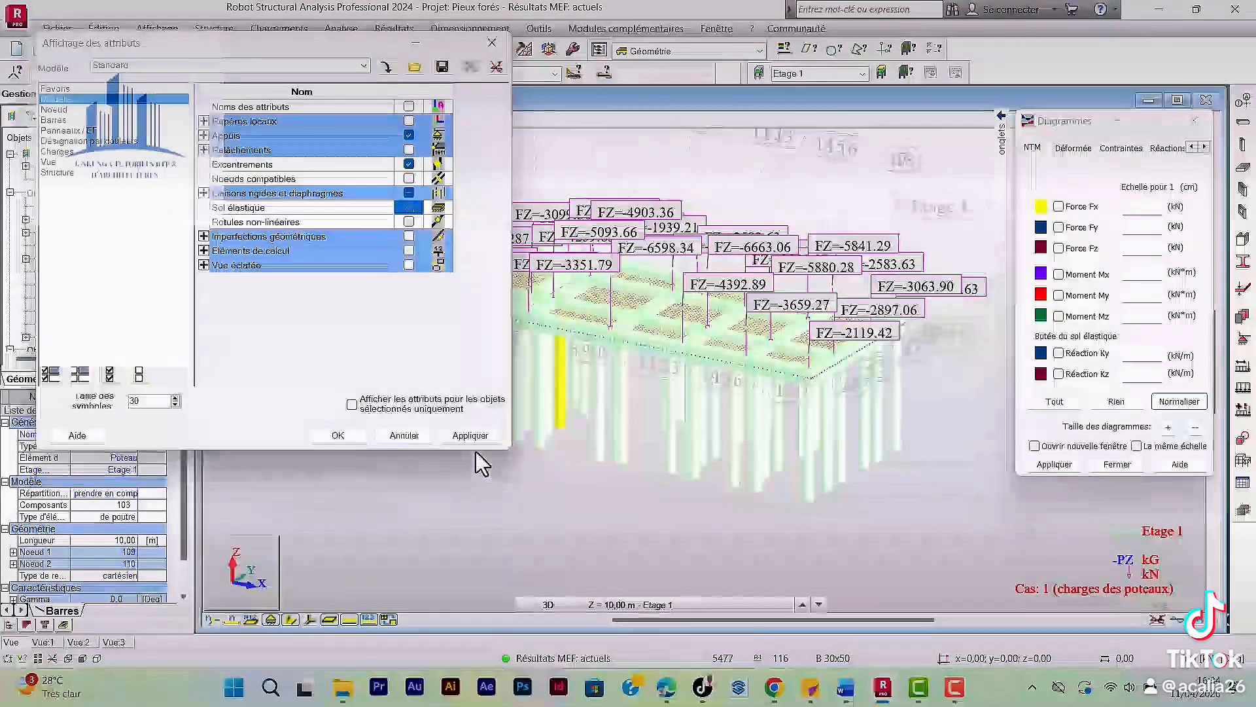
pyautogui.click(472, 435)
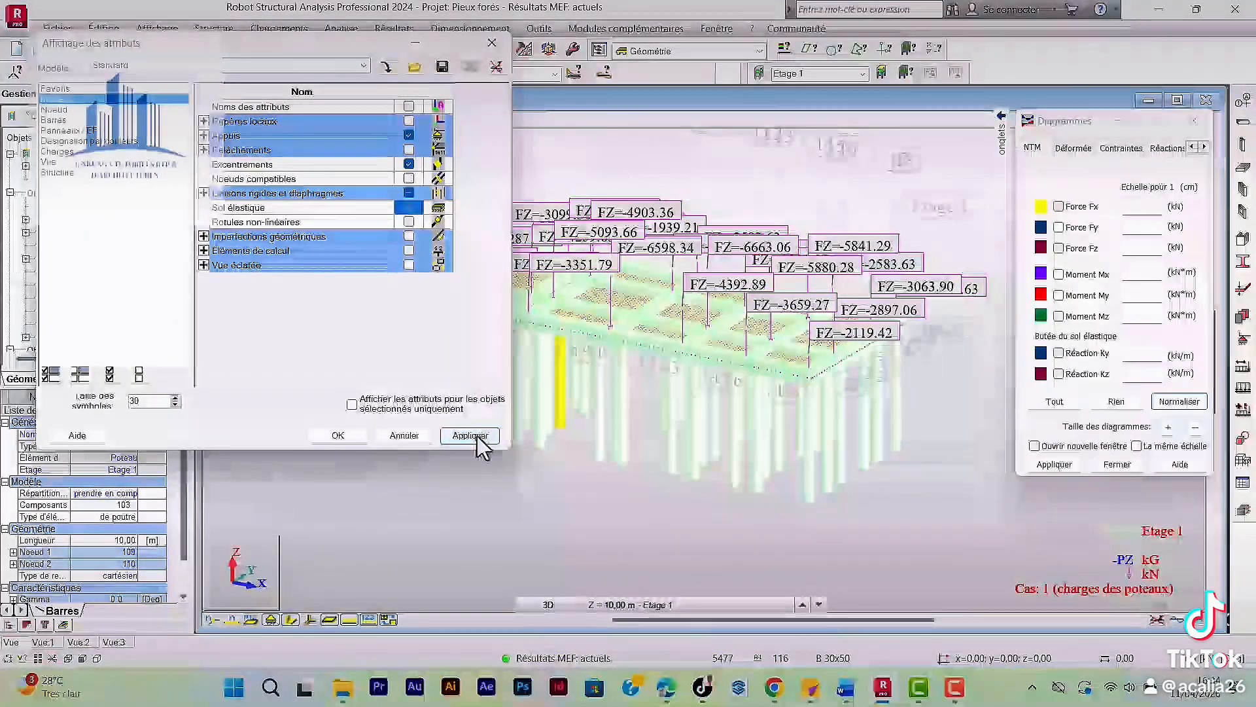
pyautogui.click(495, 43)
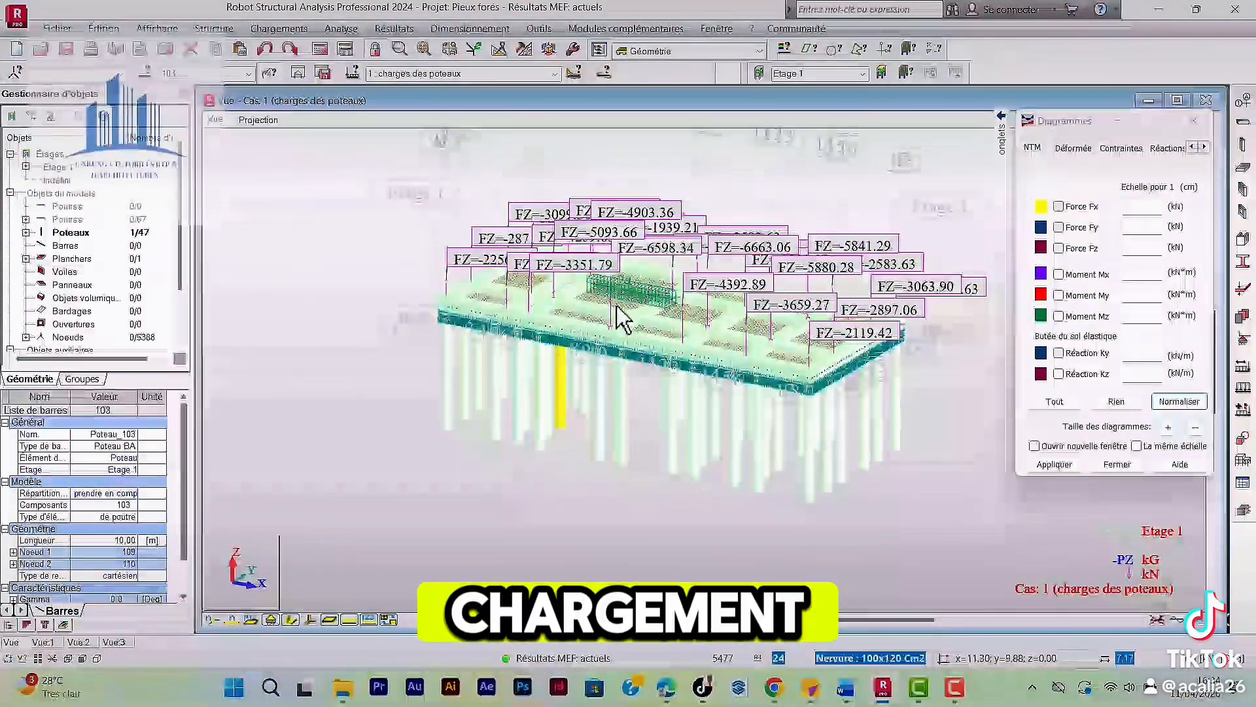
# Hide the load symbols of the column loads in the 3D view.
pyautogui.scroll(1, 582, 282)
pyautogui.scroll(-2, 579, 295)
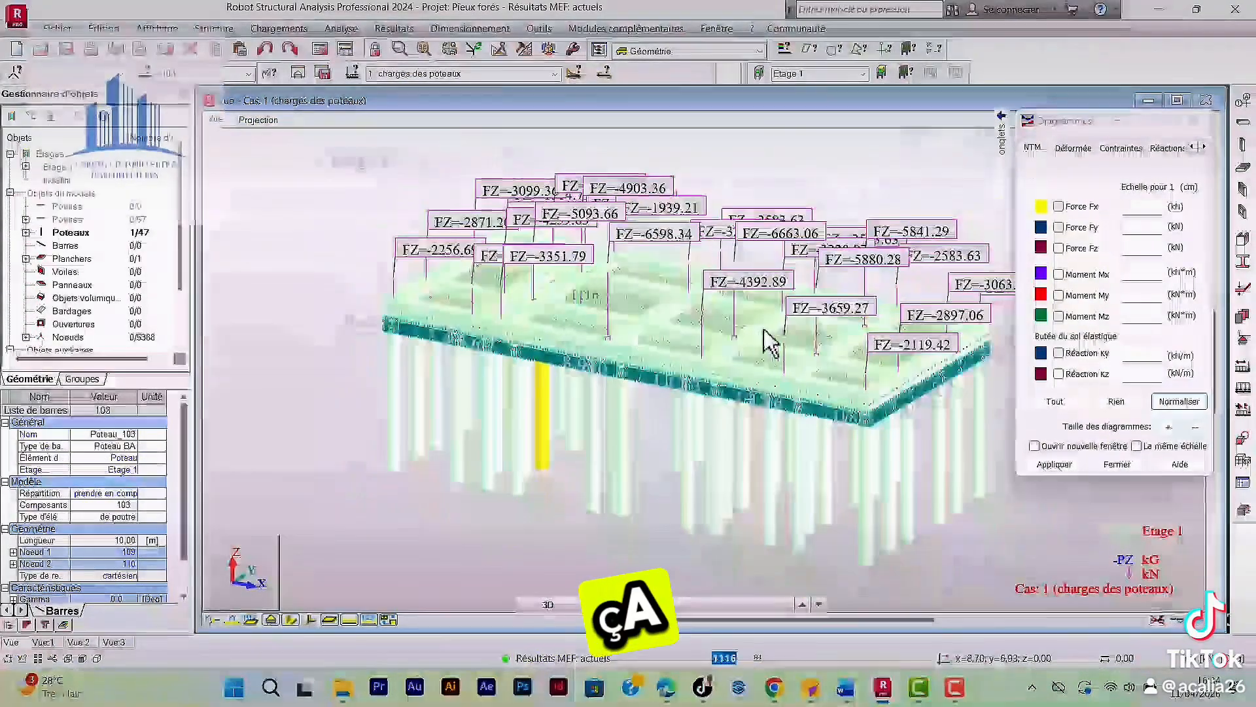
pyautogui.scroll(1, 435, 521)
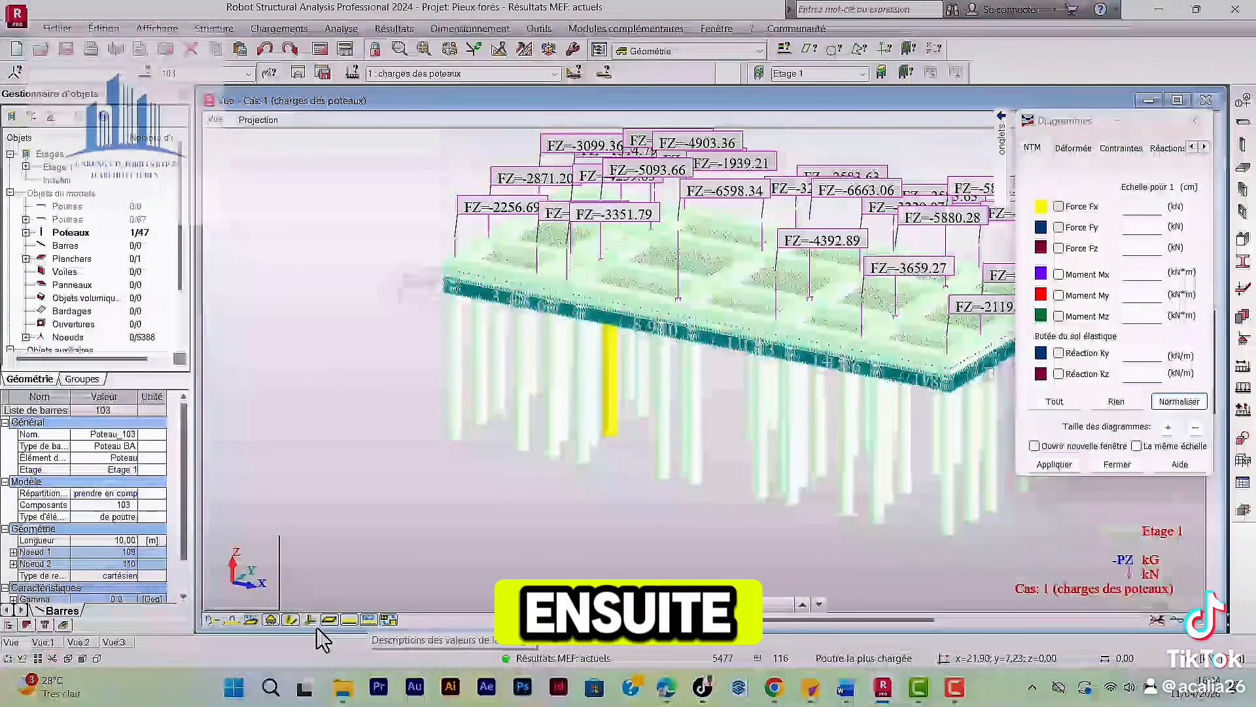
pyautogui.click(350, 621)
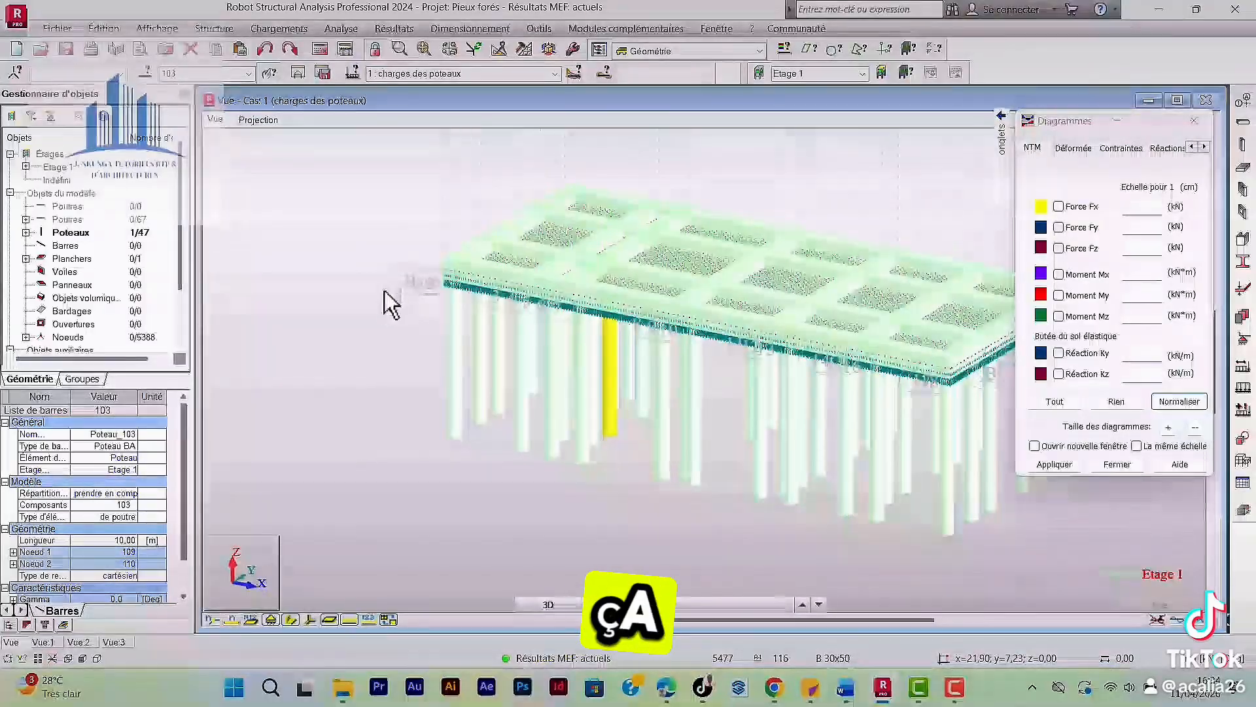
# Set the active load case to 6 : ELU.
pyautogui.click(556, 73)
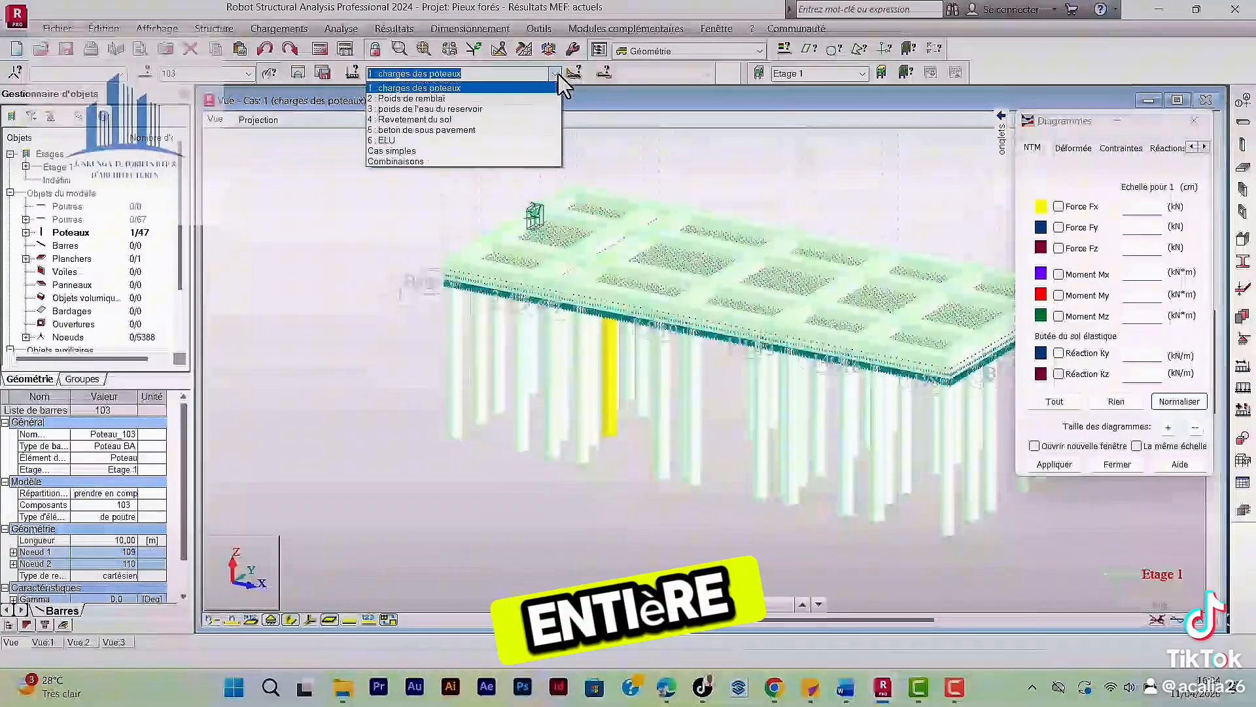
pyautogui.click(392, 140)
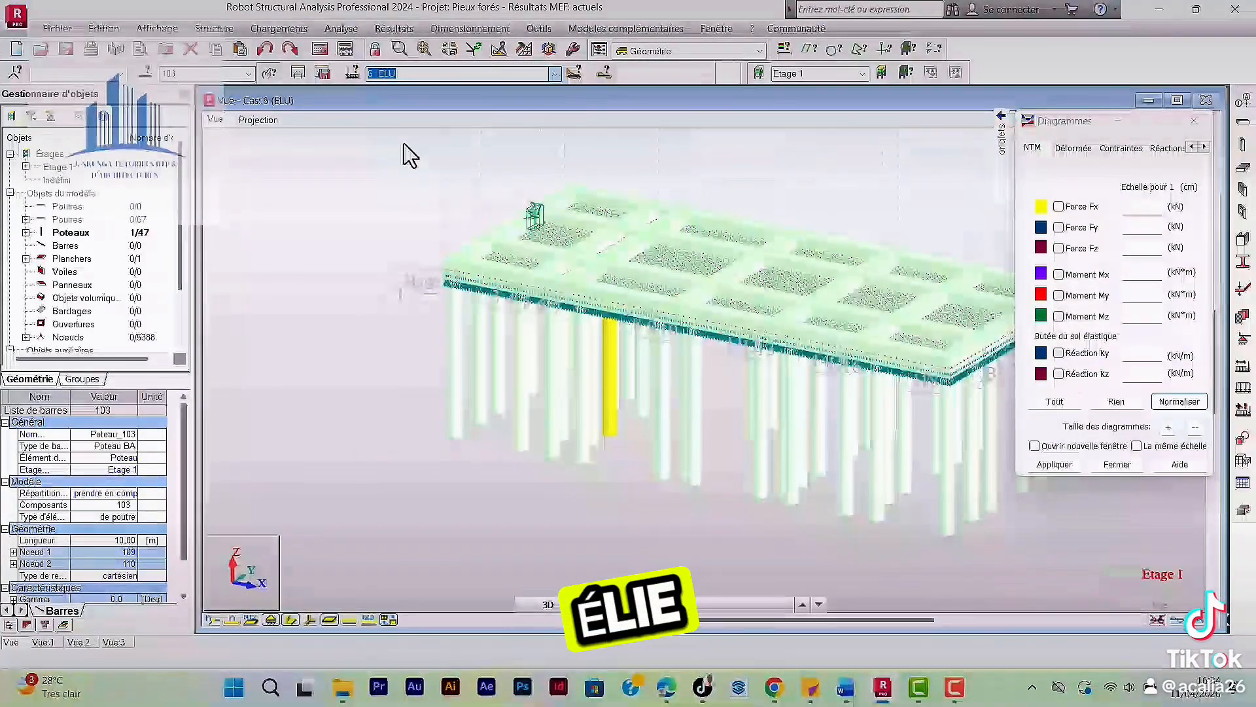
pyautogui.scroll(1, 412, 177)
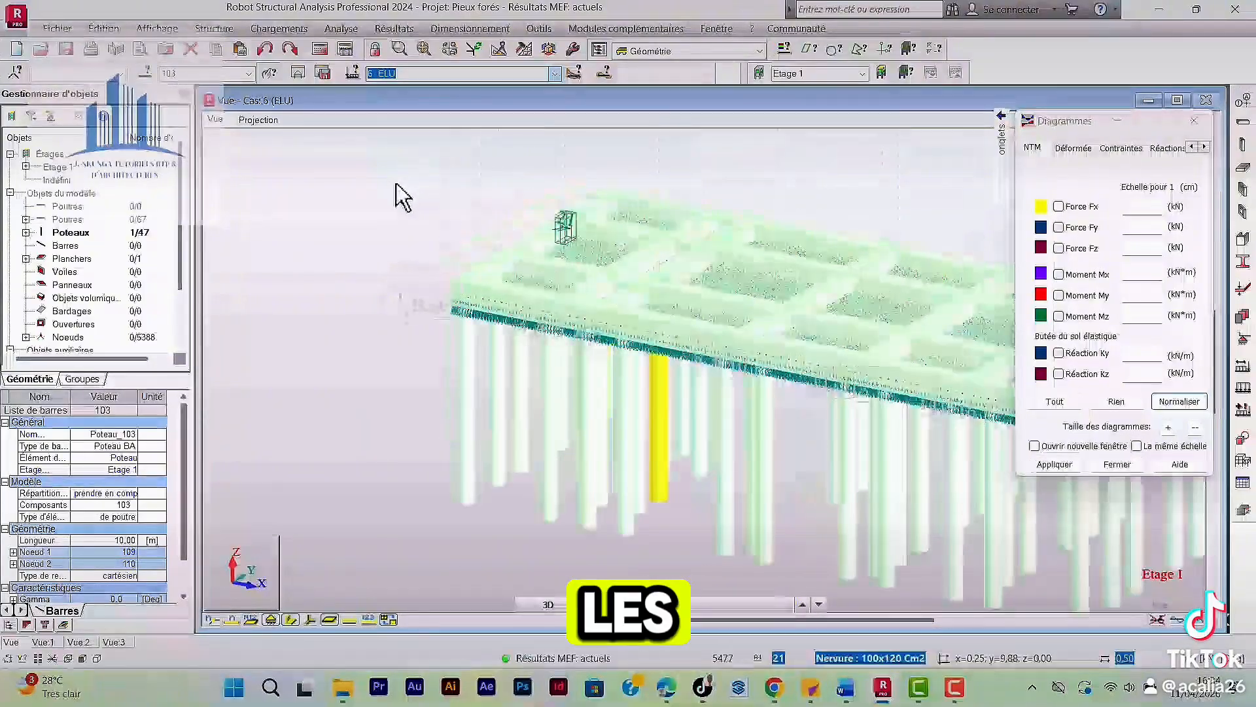
pyautogui.scroll(-1, 477, 205)
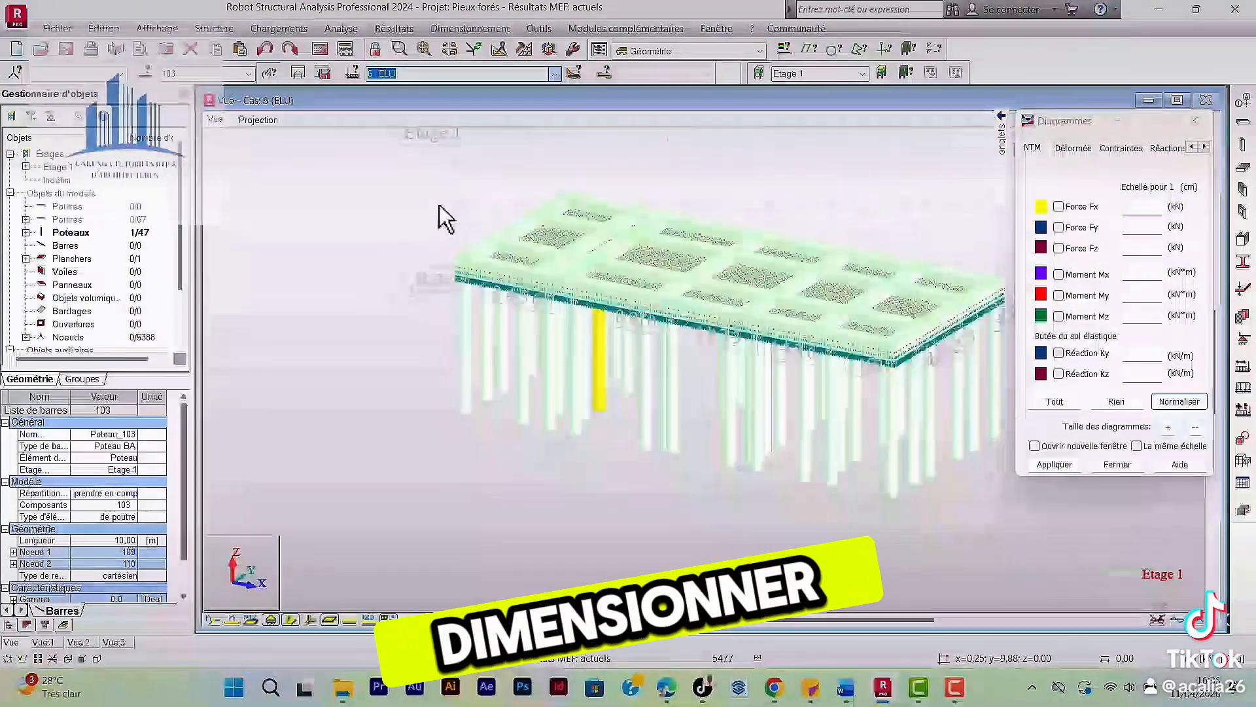
# Examine the ribbed slab and its supporting bored piles from several angles with 3D rotation.
pyautogui.rightClick(439, 206)
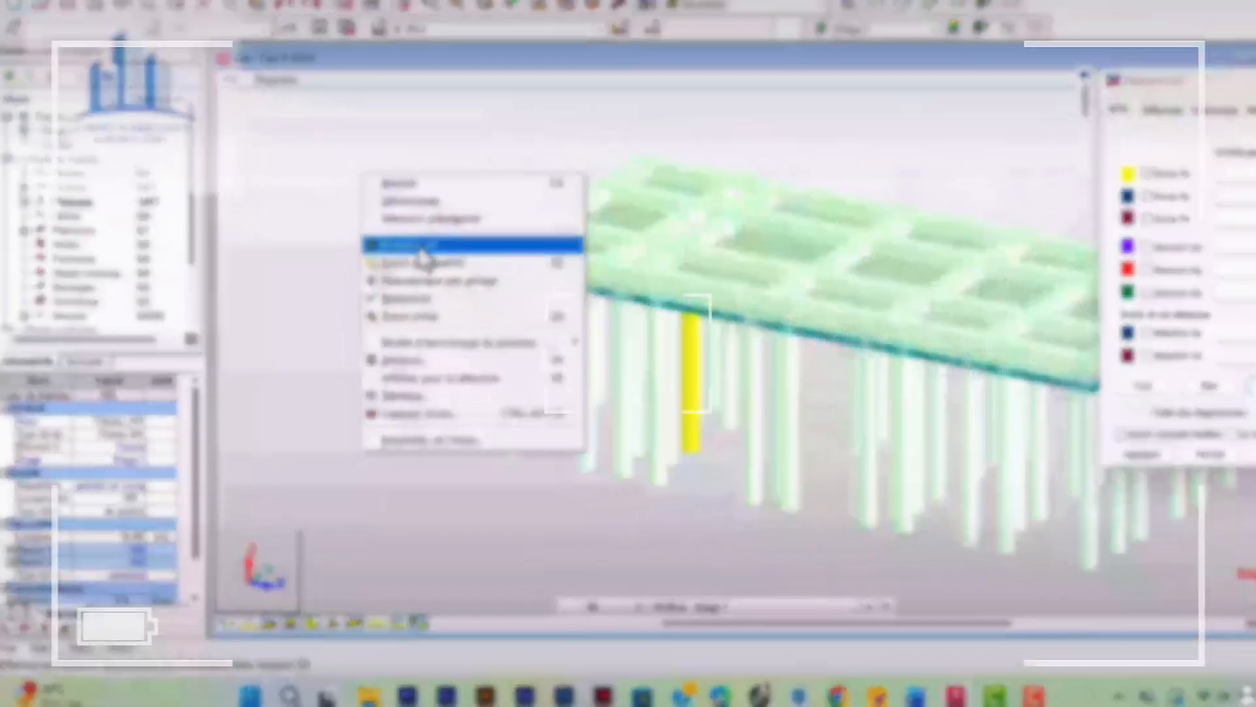
pyautogui.click(390, 273)
pyautogui.scroll(-1, 354, 249)
pyautogui.moveTo(420, 253); pyautogui.dragTo(423, 254)
pyautogui.moveTo(72, 200); pyautogui.dragTo(364, 213)
pyautogui.moveTo(579, 259); pyautogui.dragTo(757, 264)
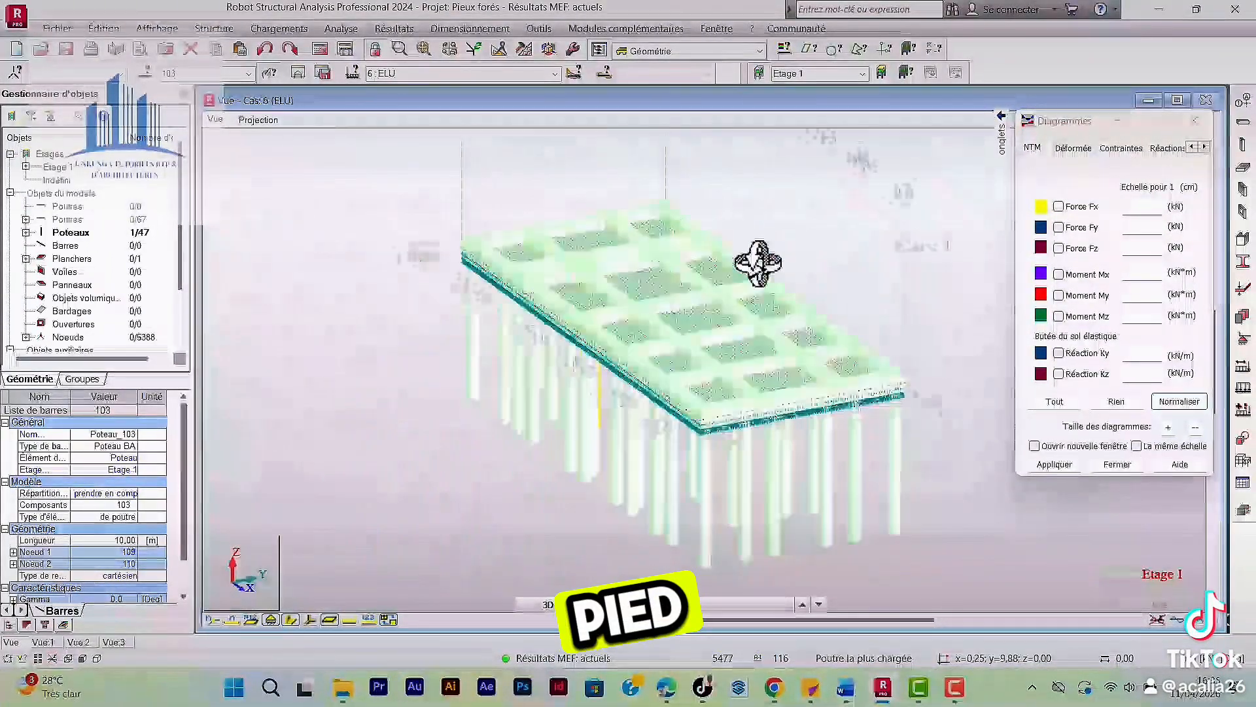
pyautogui.scroll(-3, 634, 297)
pyautogui.scroll(4, 681, 351)
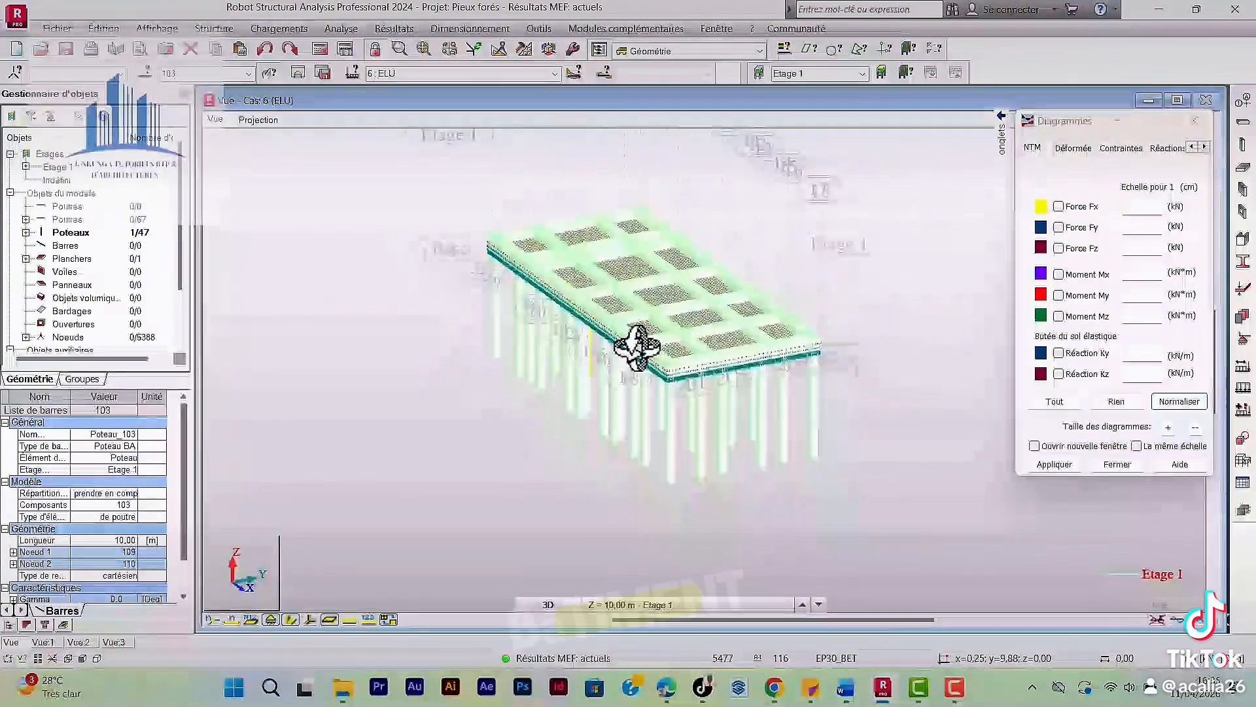
pyautogui.moveTo(634, 343); pyautogui.dragTo(833, 373)
pyautogui.scroll(4, 473, 254)
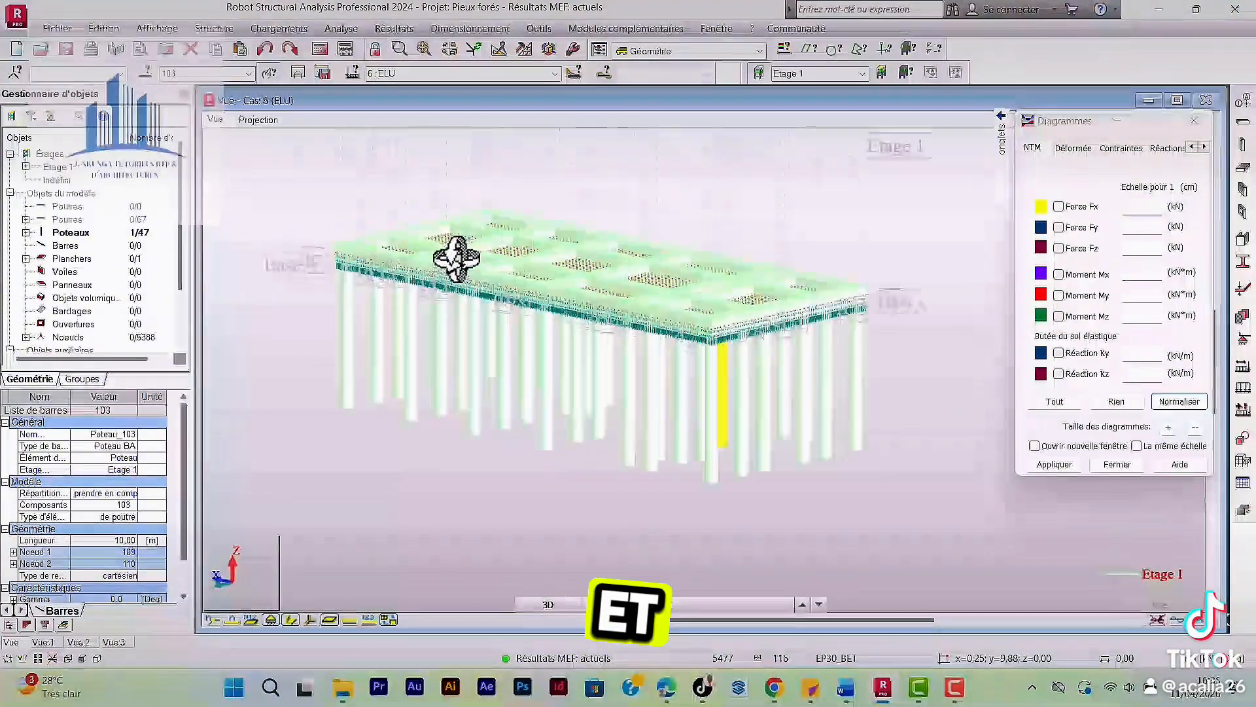
pyautogui.scroll(-1, 561, 272)
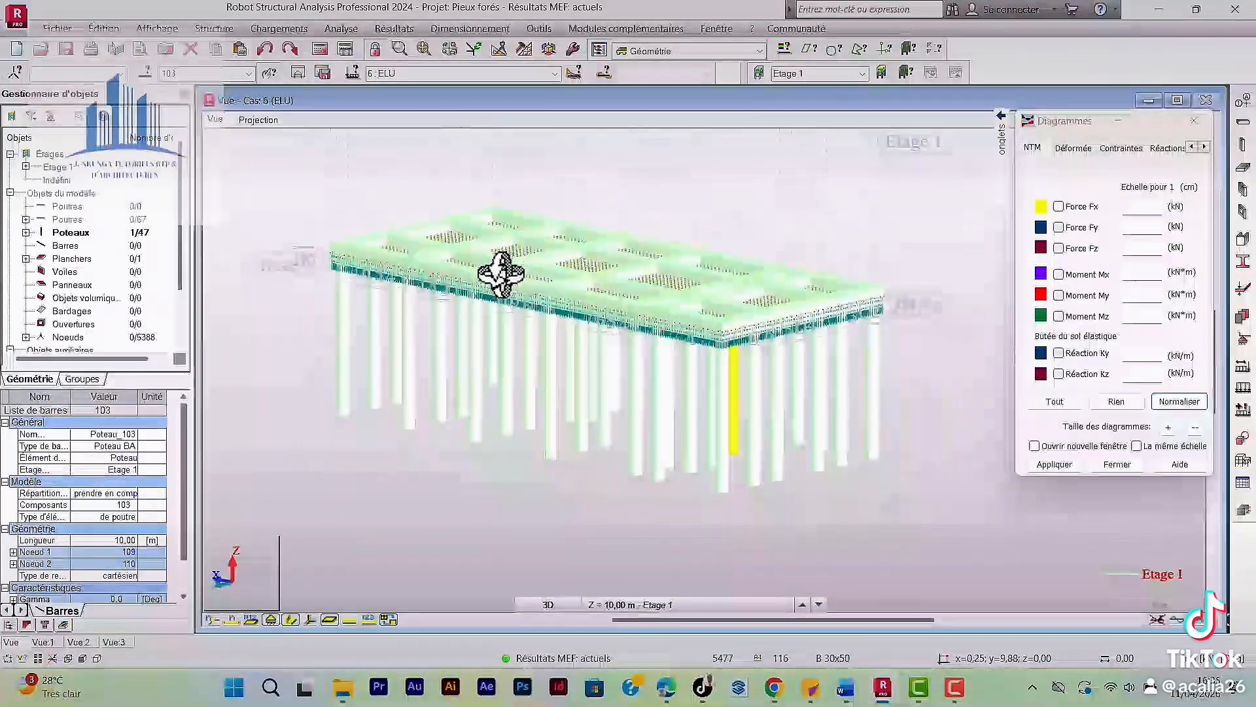
pyautogui.moveTo(499, 269); pyautogui.dragTo(541, 308)
pyautogui.scroll(-2, 574, 286)
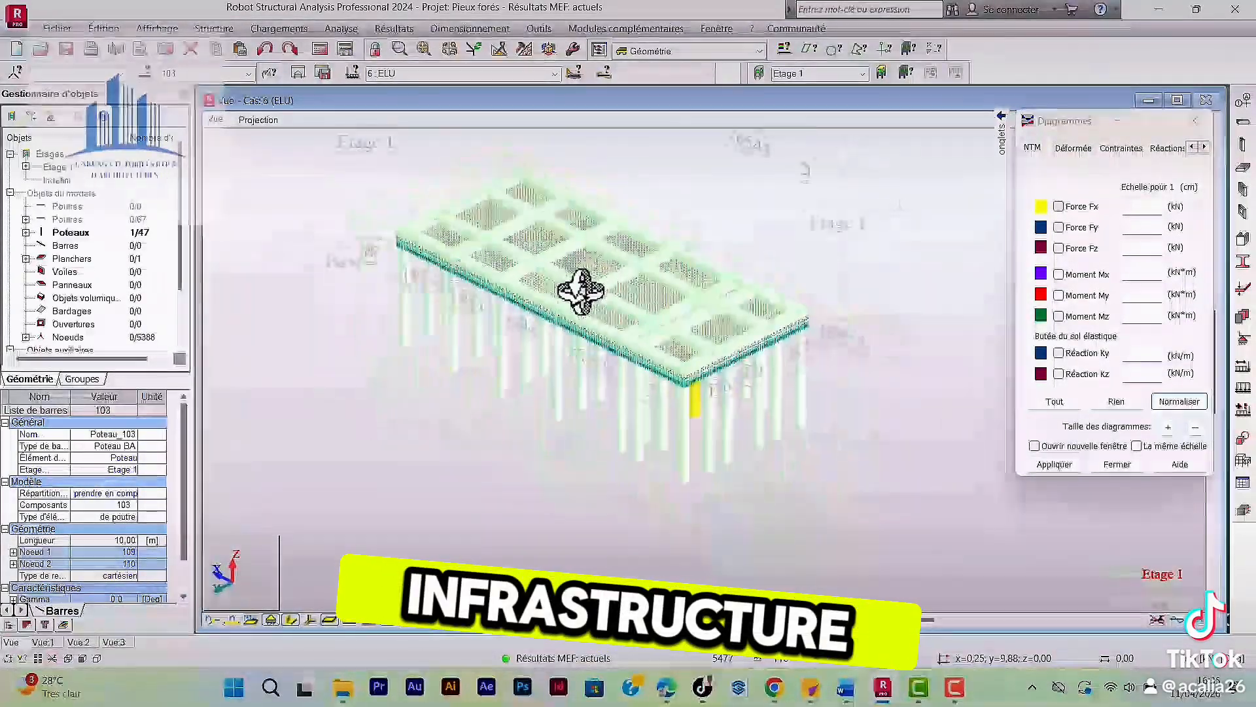
pyautogui.scroll(3, 581, 291)
pyautogui.scroll(-2, 580, 292)
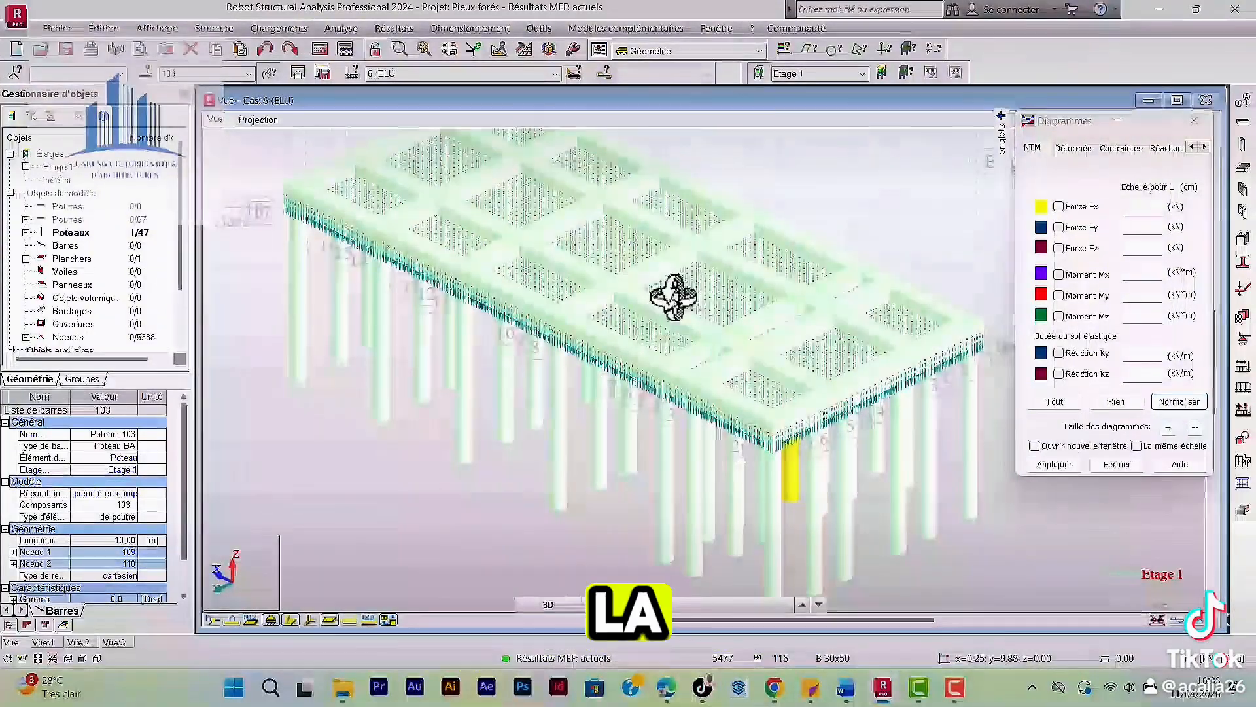
pyautogui.scroll(3, 638, 327)
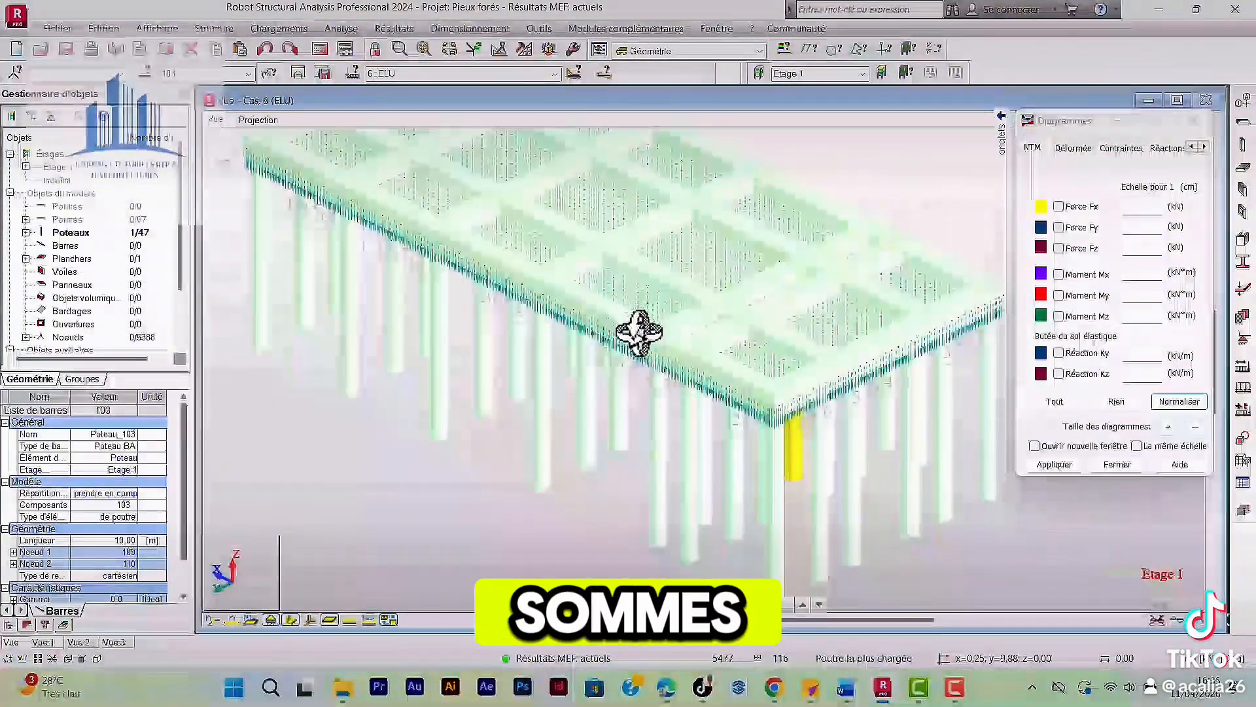
pyautogui.scroll(-3, 639, 332)
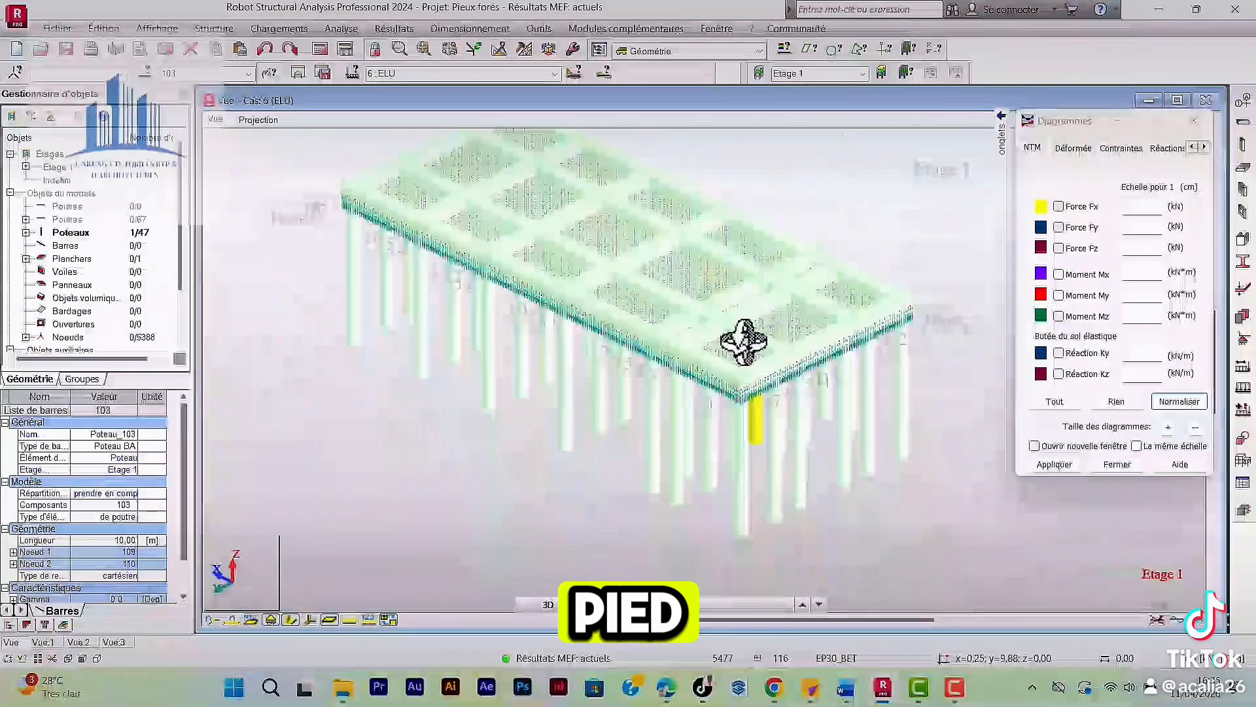
pyautogui.scroll(2, 744, 342)
pyautogui.keyDown('shift'); pyautogui.moveTo(702, 366); pyautogui.dragTo(738, 361, button='middle'); pyautogui.keyUp('shift')
pyautogui.scroll(-2, 738, 364)
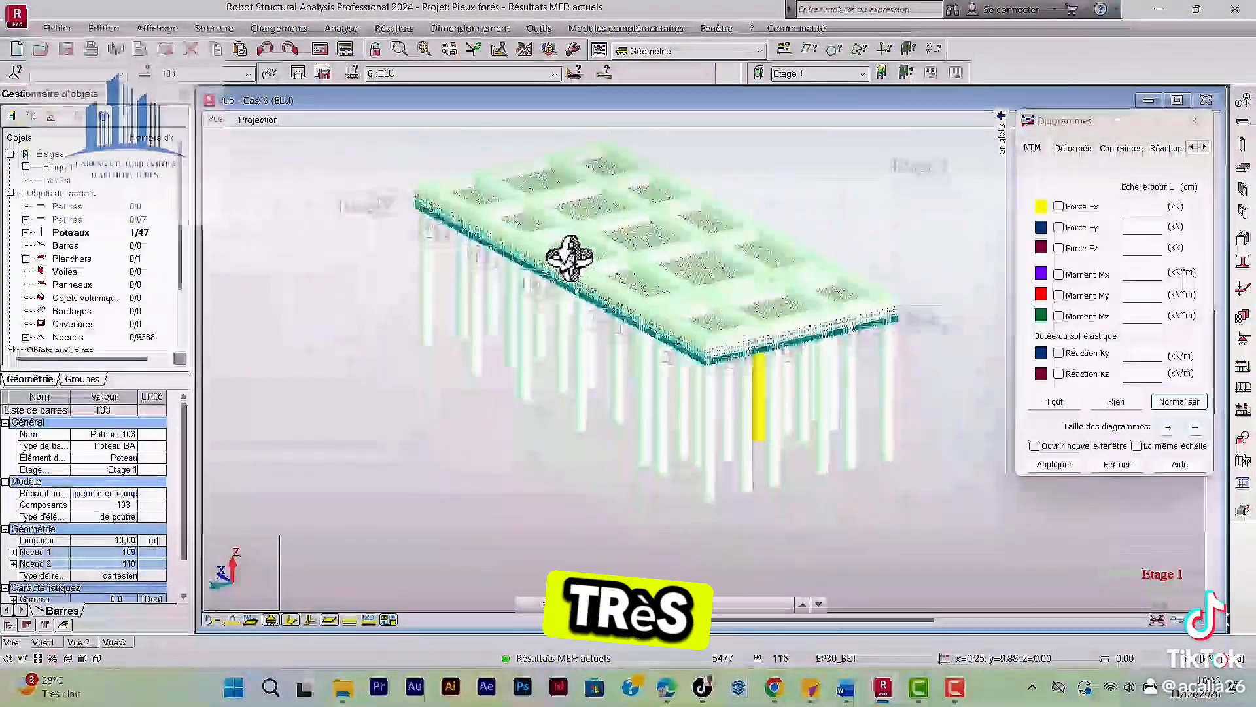
pyautogui.scroll(3, 570, 257)
pyautogui.scroll(-2, 693, 311)
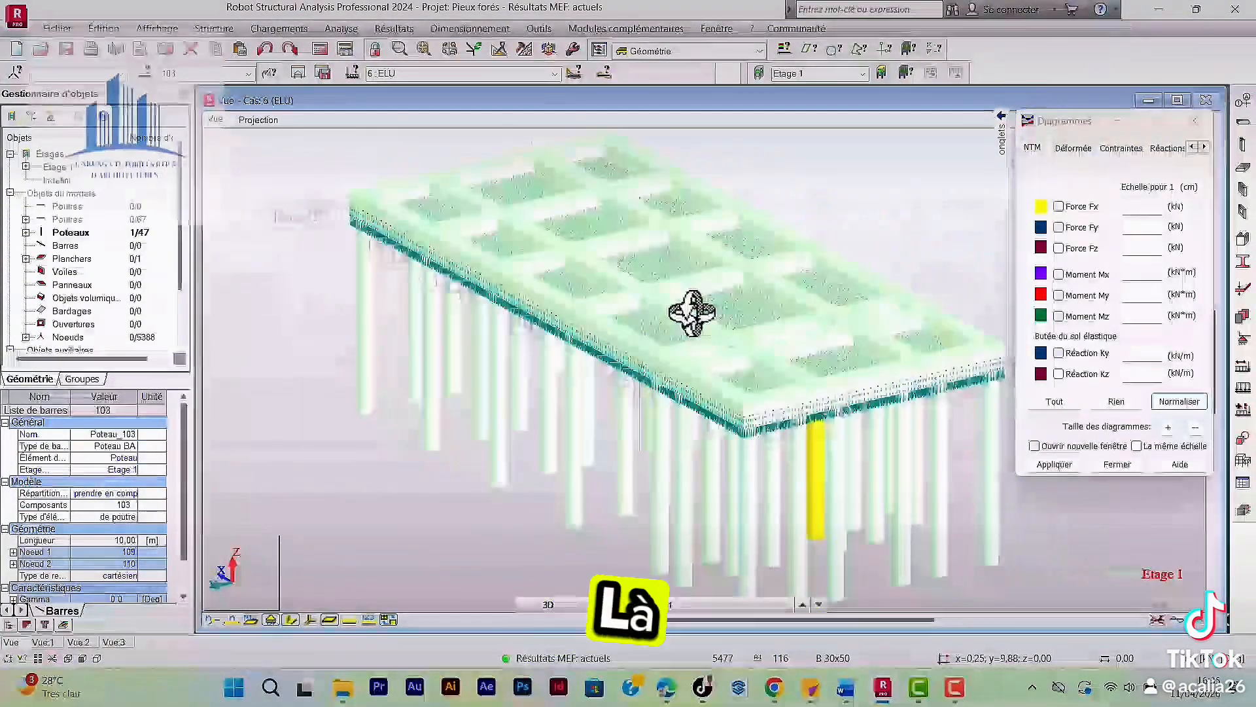
# Start a new column-type member definition for bar 103 in the regulatory parameters of the RC beam/column theoretical reinforcement.
pyautogui.click(458, 28)
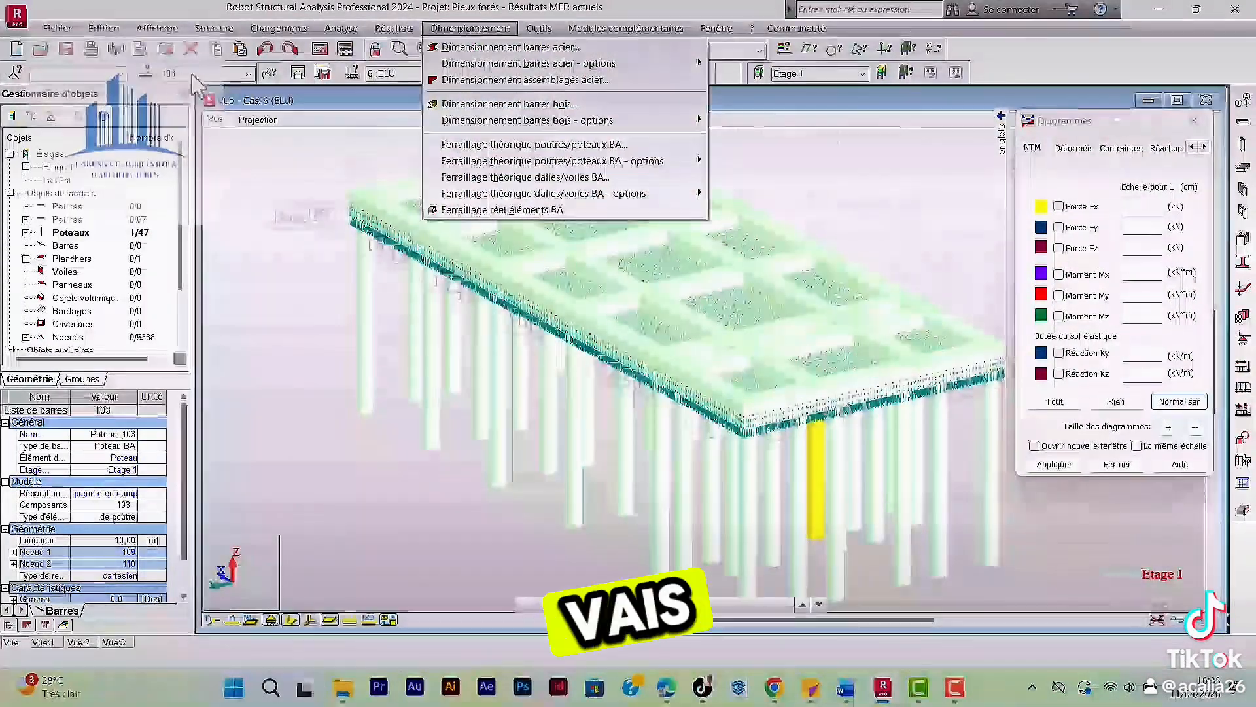
pyautogui.moveTo(191, 75); pyautogui.dragTo(139, 77)
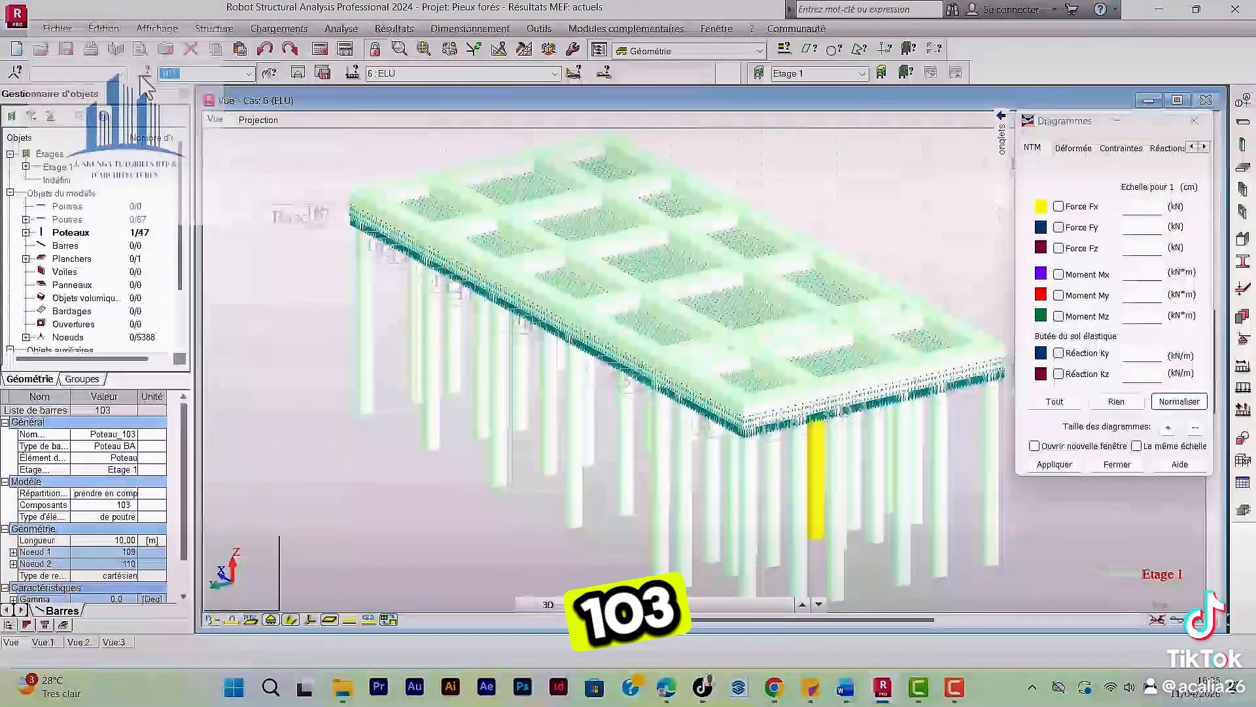
pyautogui.click(454, 30)
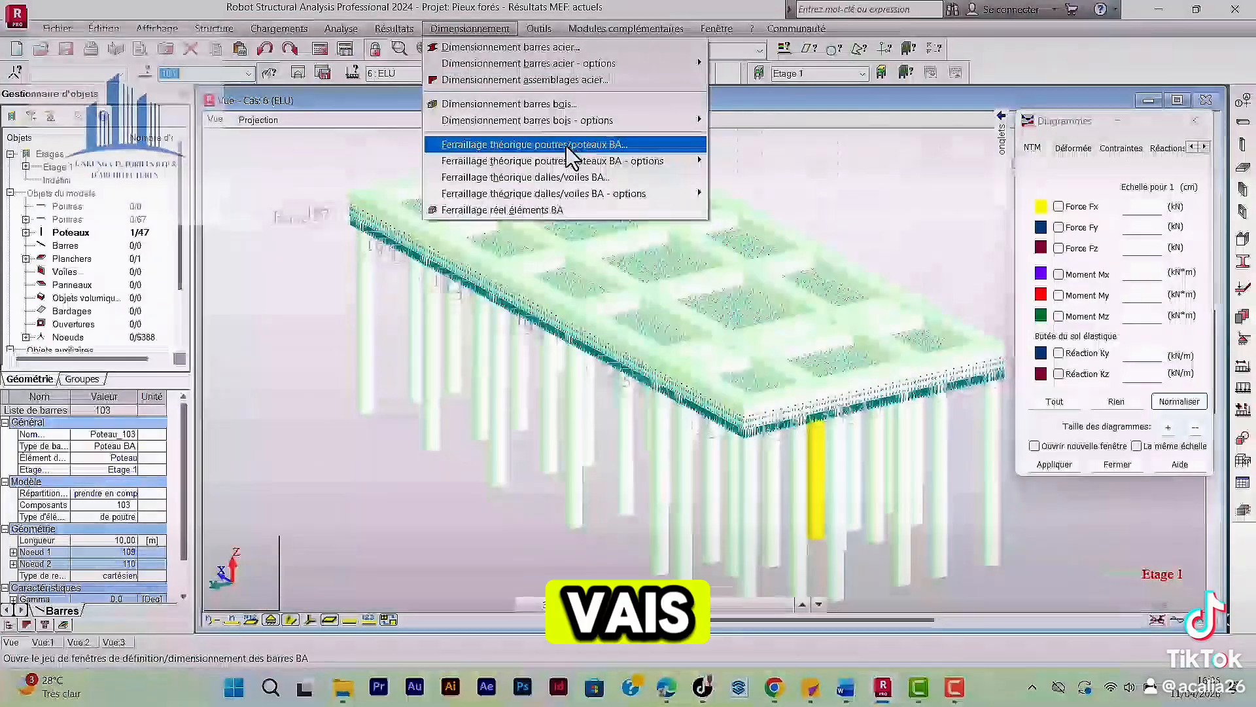
pyautogui.moveTo(567, 167)
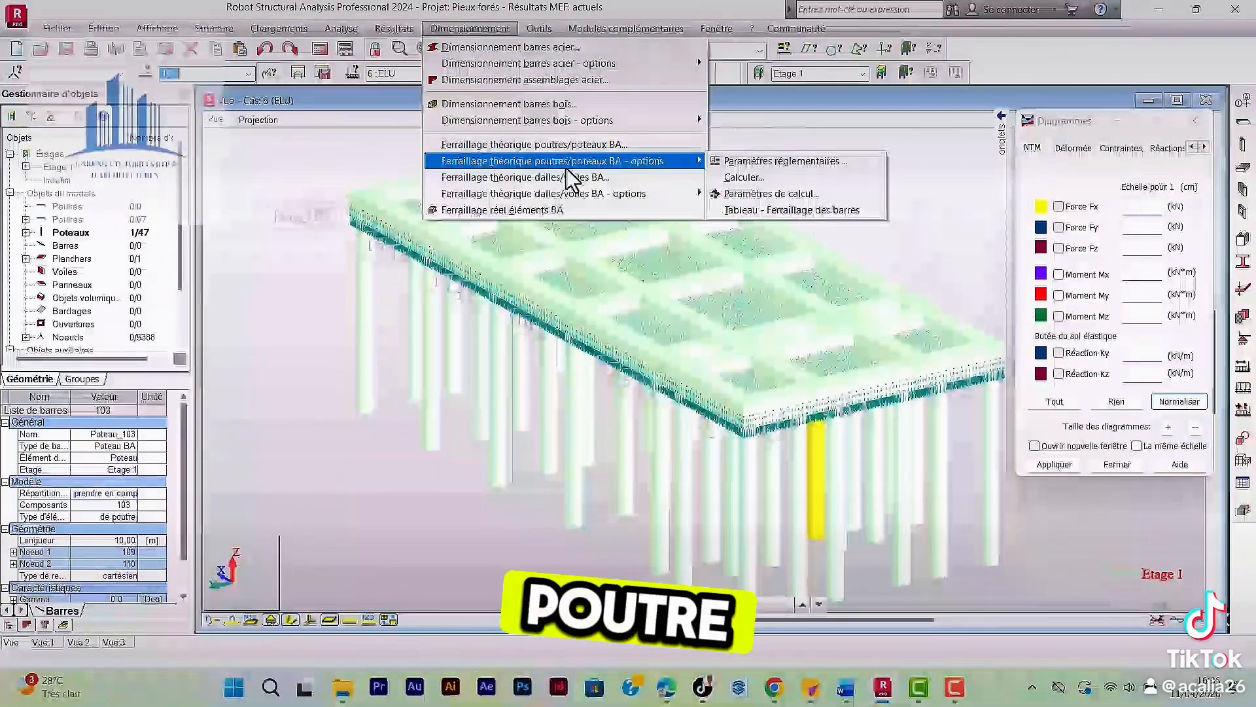
pyautogui.click(755, 167)
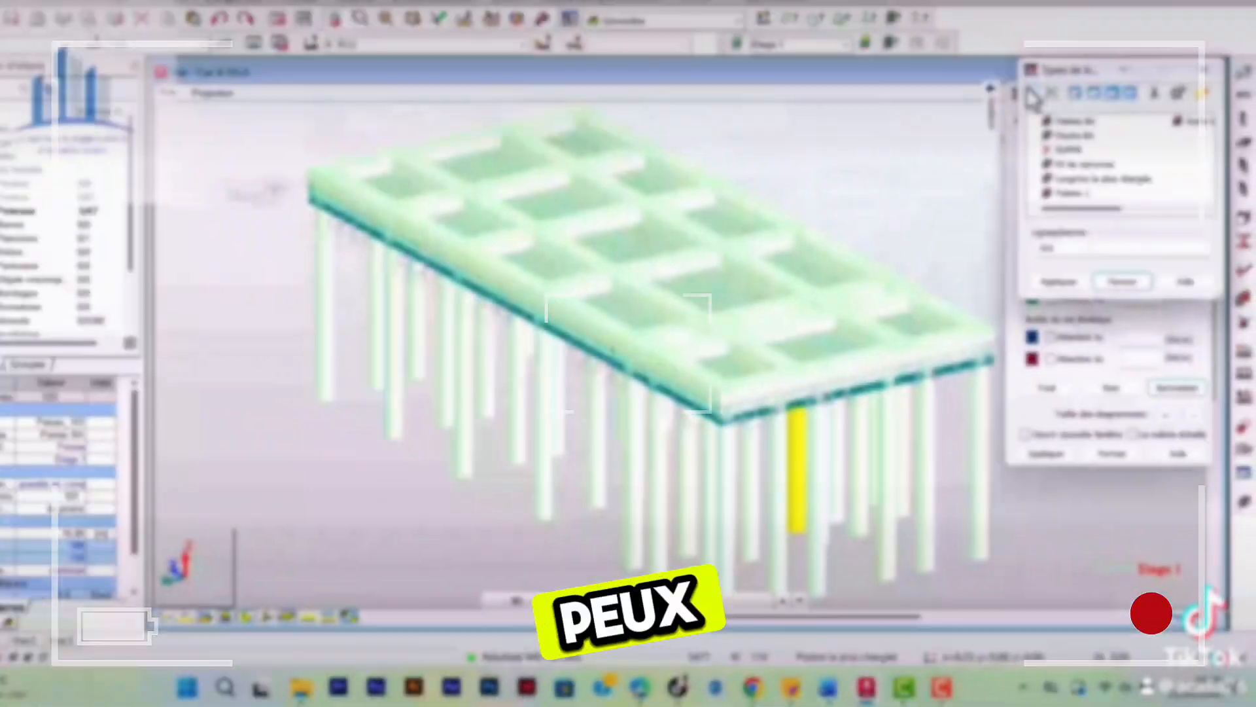
pyautogui.click(1031, 95)
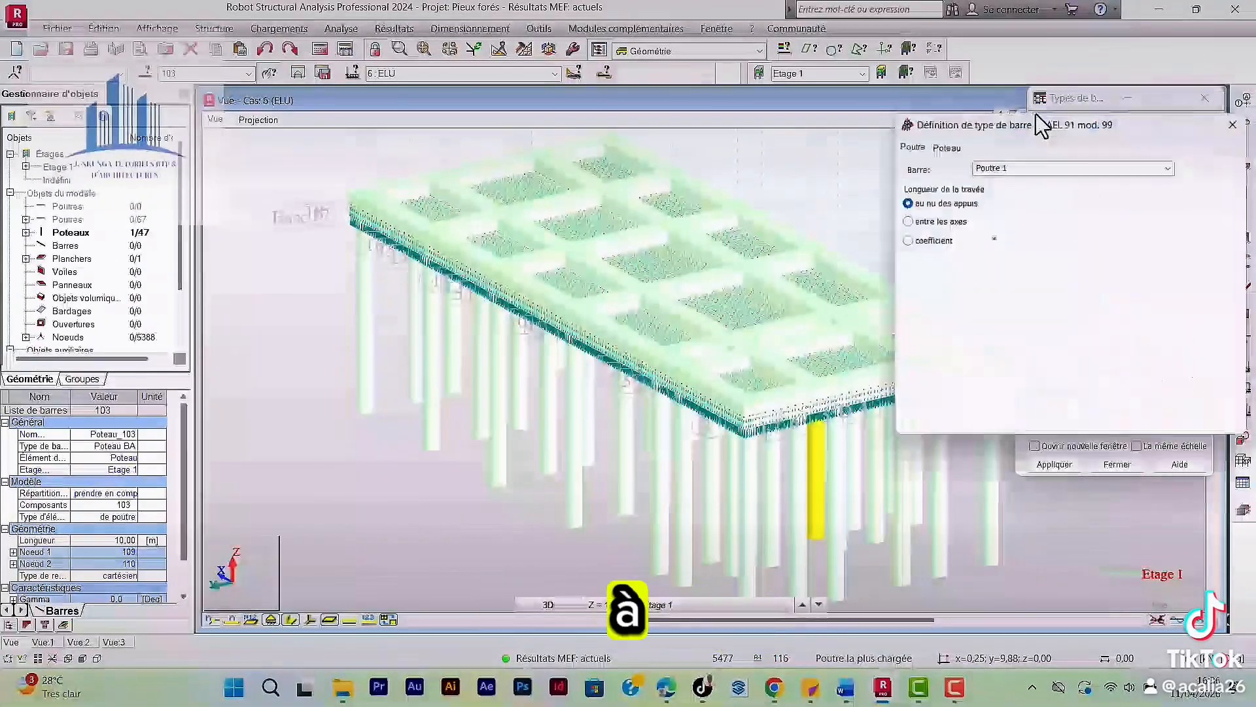
pyautogui.click(946, 146)
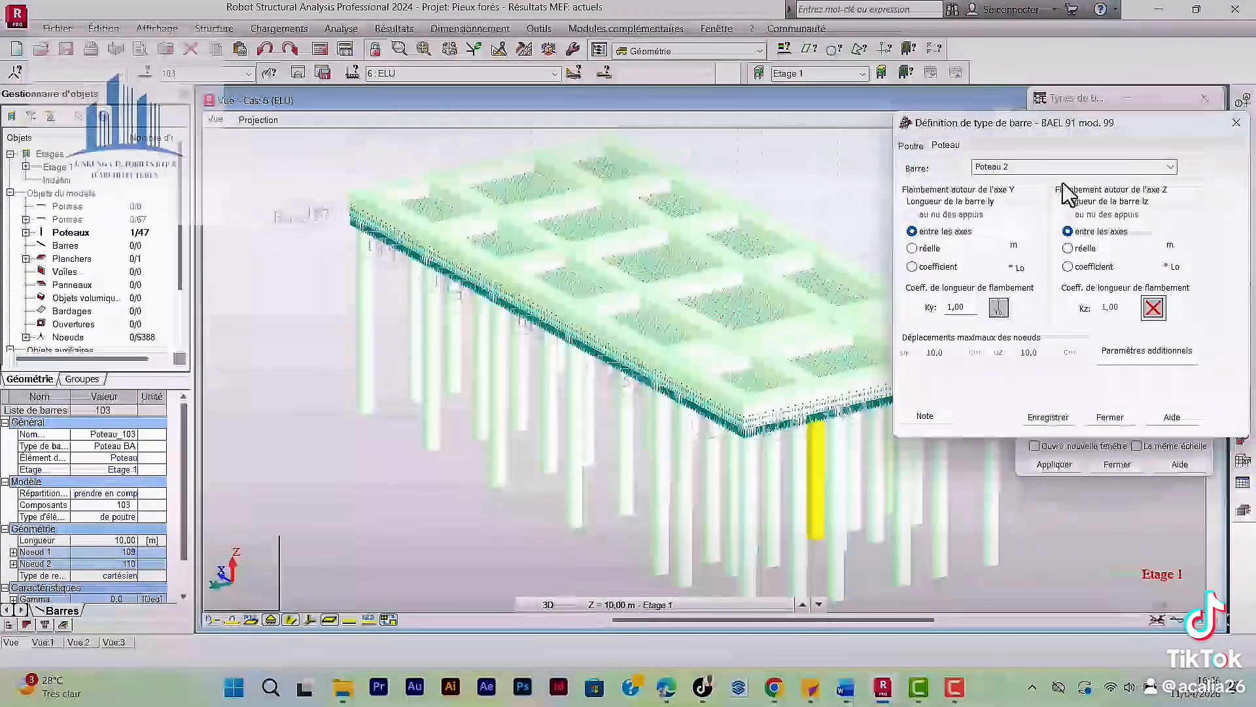
# Name the column member type "Pieu foré et chargé", save it and close the definition dialog.
pyautogui.doubleClick(1019, 168)
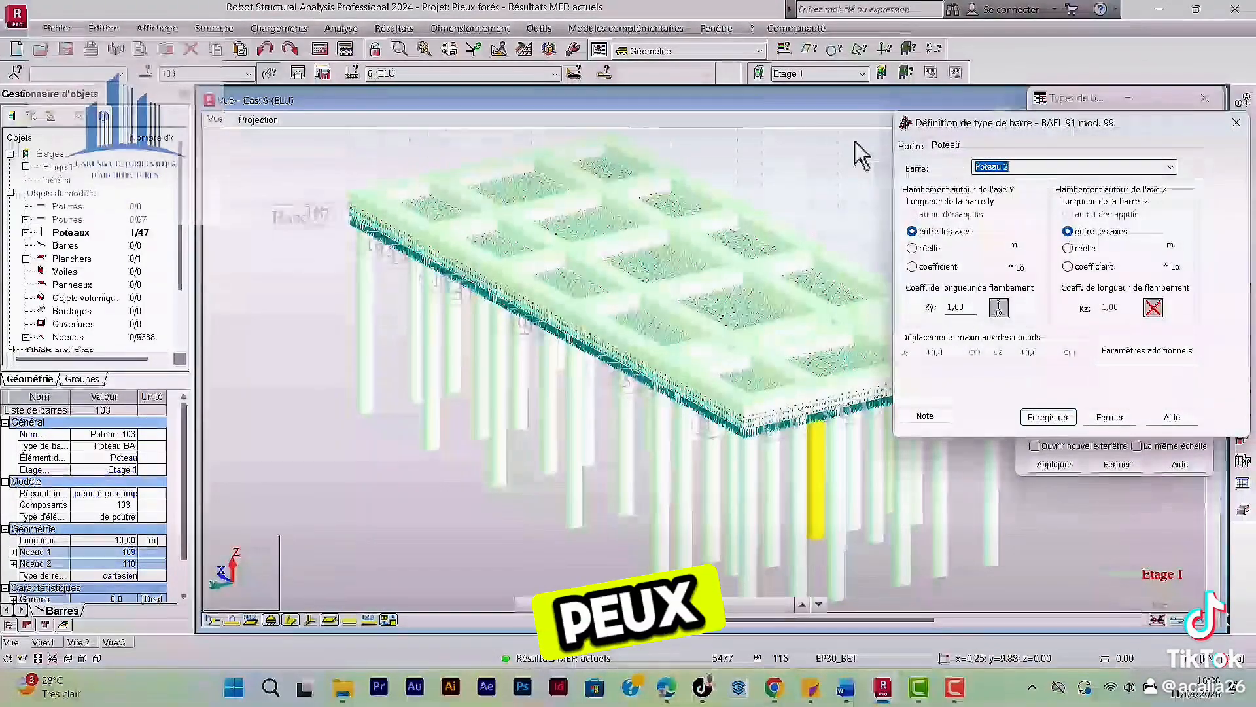
pyautogui.press('BackSpace')
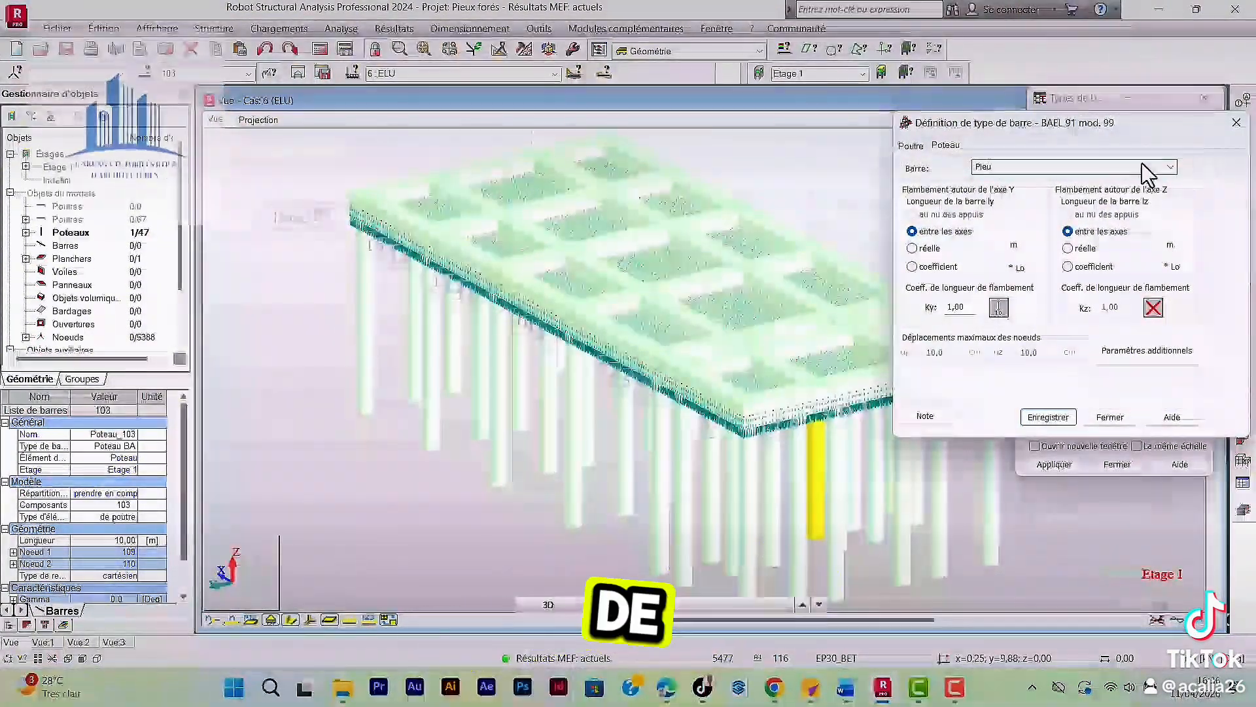
pyautogui.write('c')
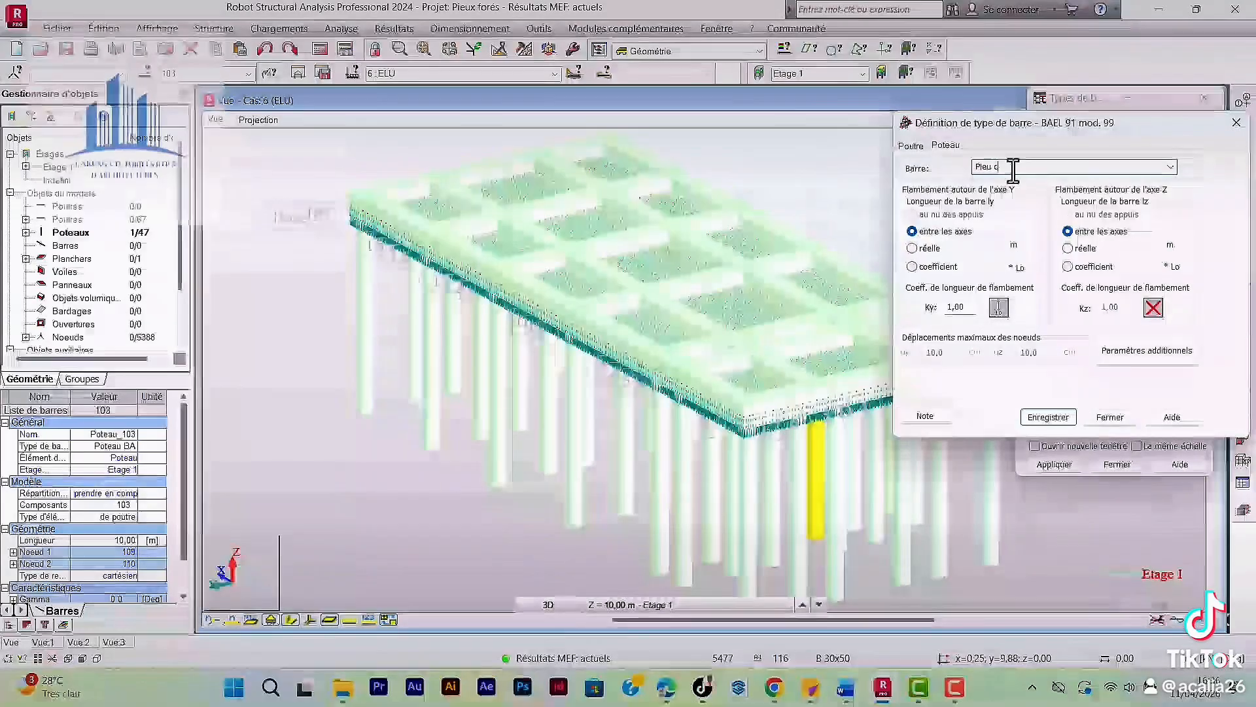
pyautogui.write('hargé')
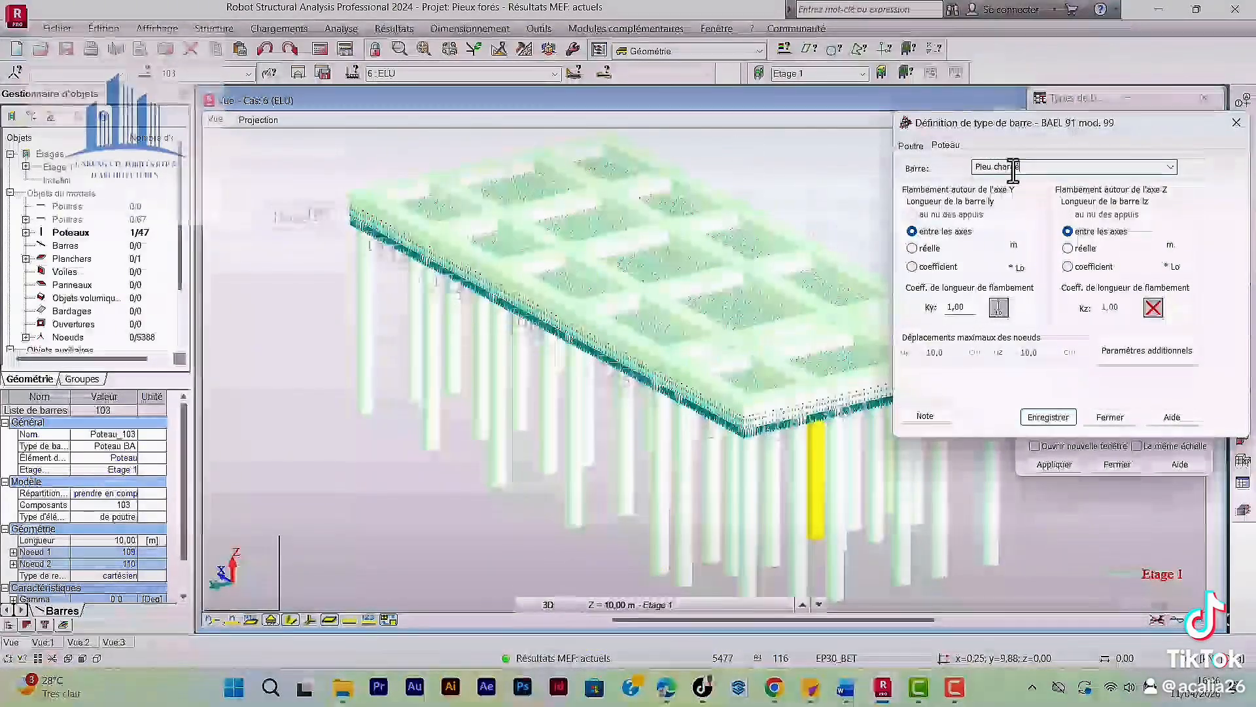
pyautogui.moveTo(1030, 169); pyautogui.dragTo(994, 171)
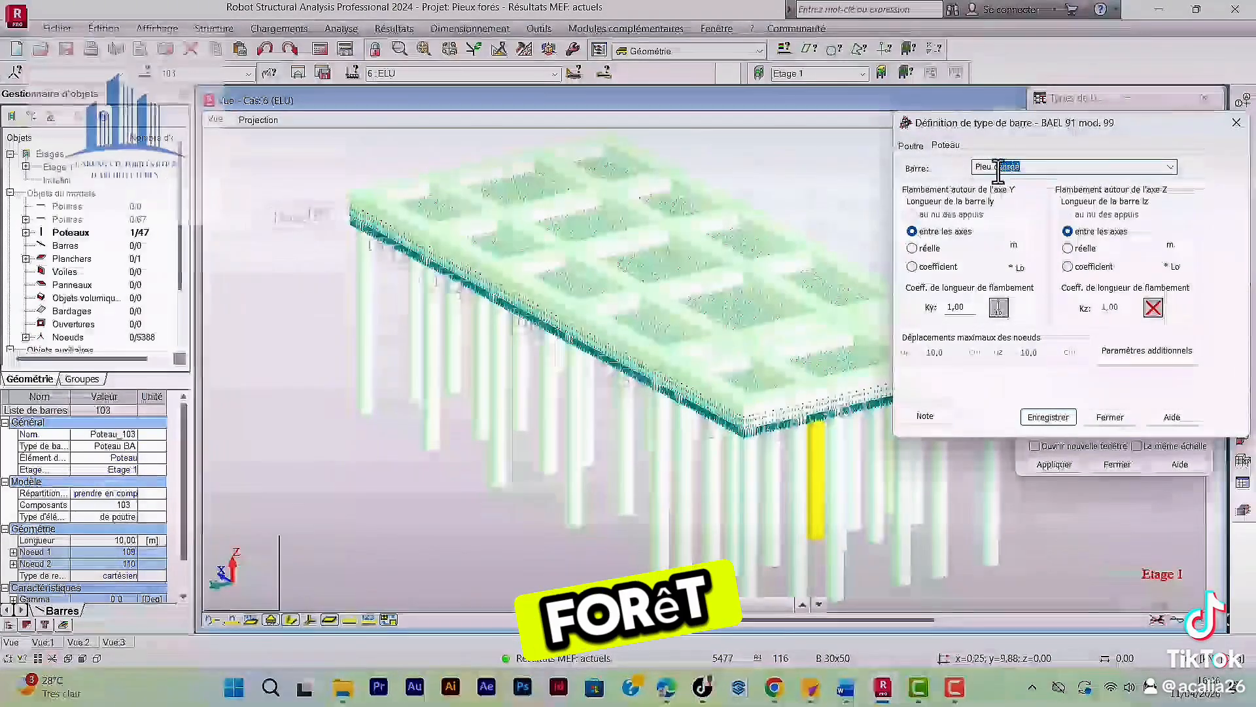
pyautogui.write('fo')
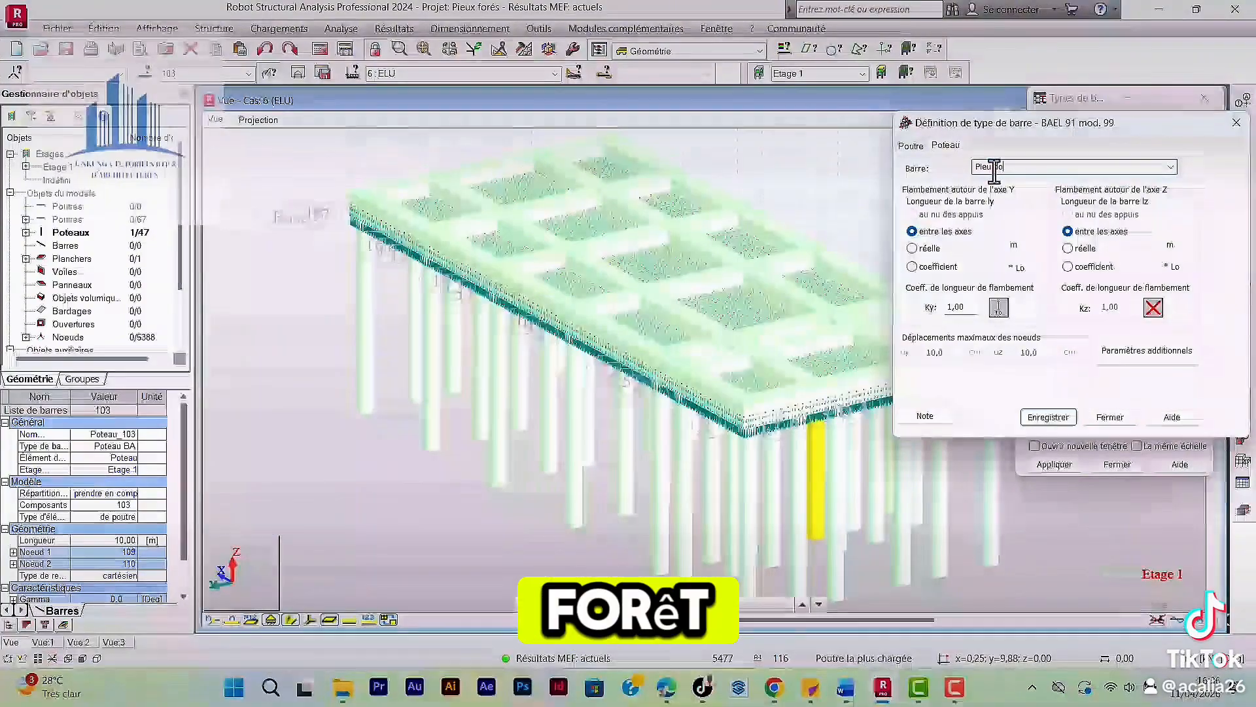
pyautogui.press('BackSpace')
pyautogui.press('BackSpace')
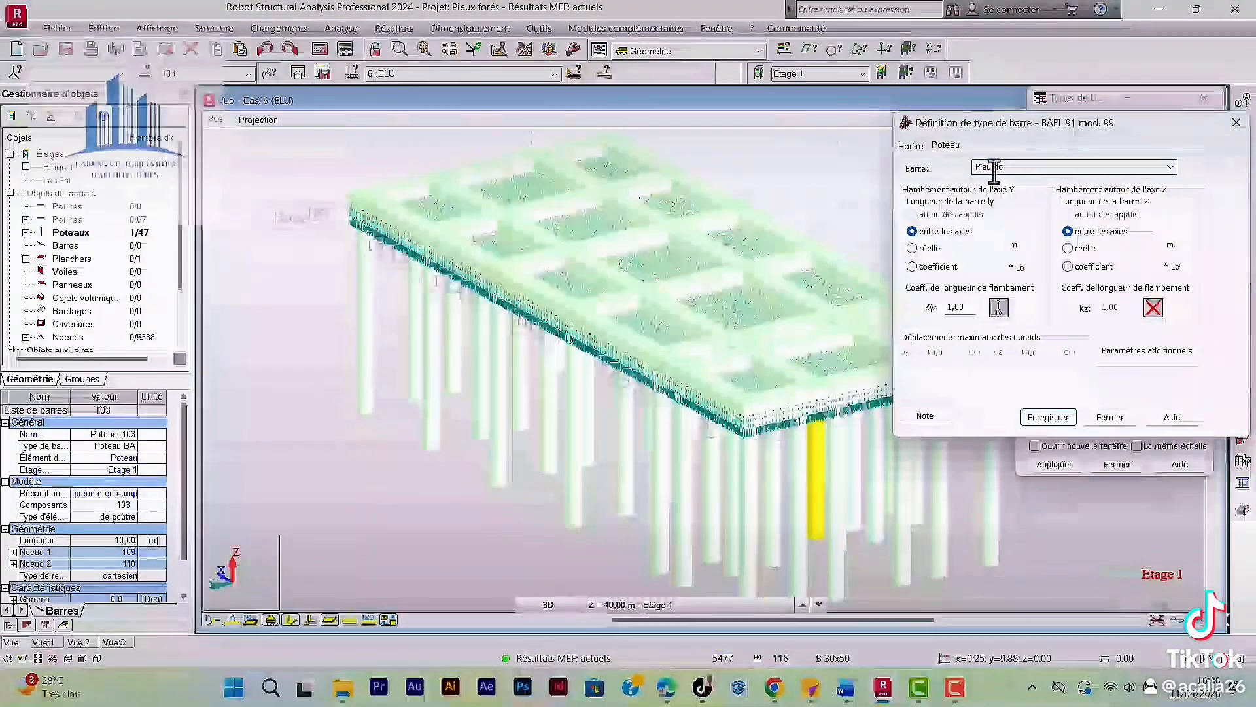
pyautogui.write('foré')
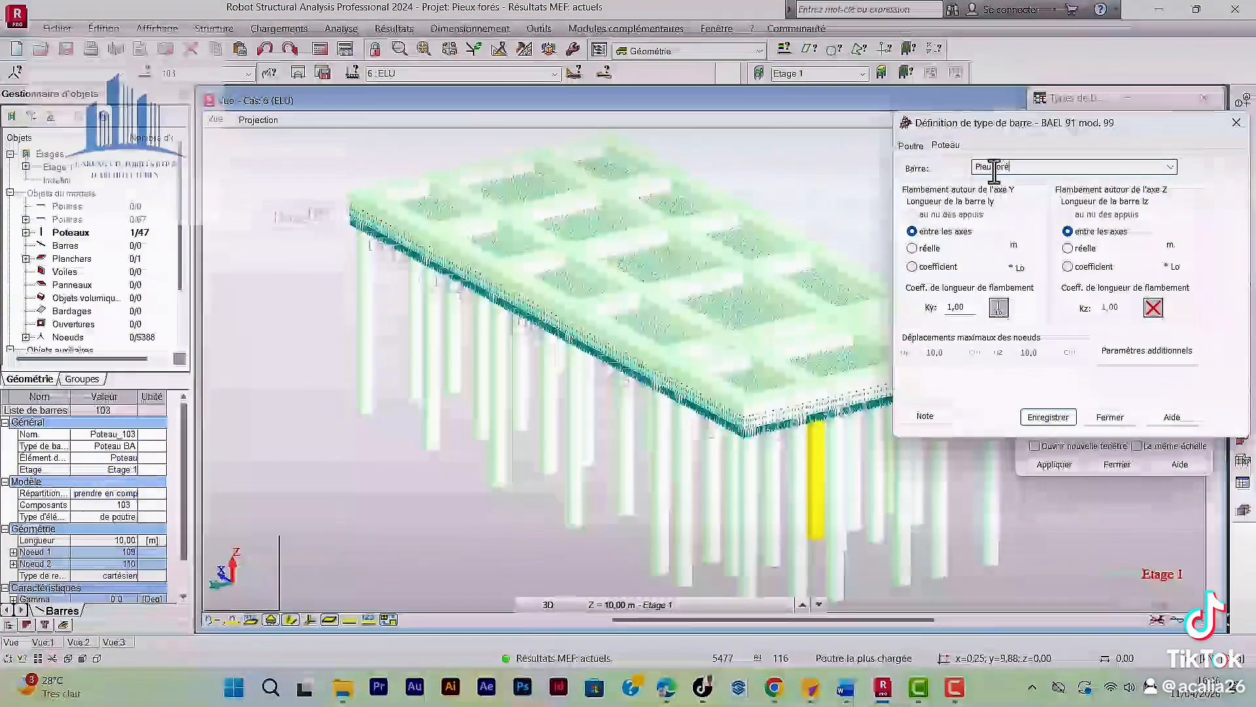
pyautogui.write(' et charé')
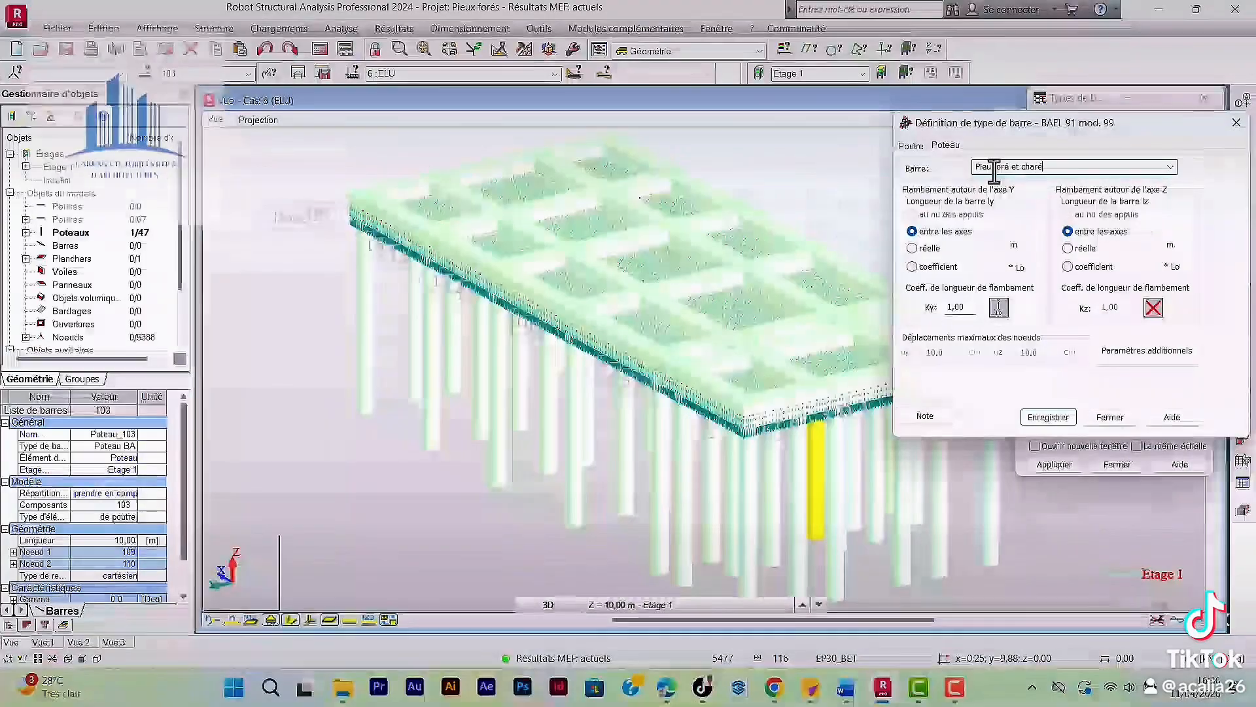
pyautogui.press('BackSpace')
pyautogui.write('gé')
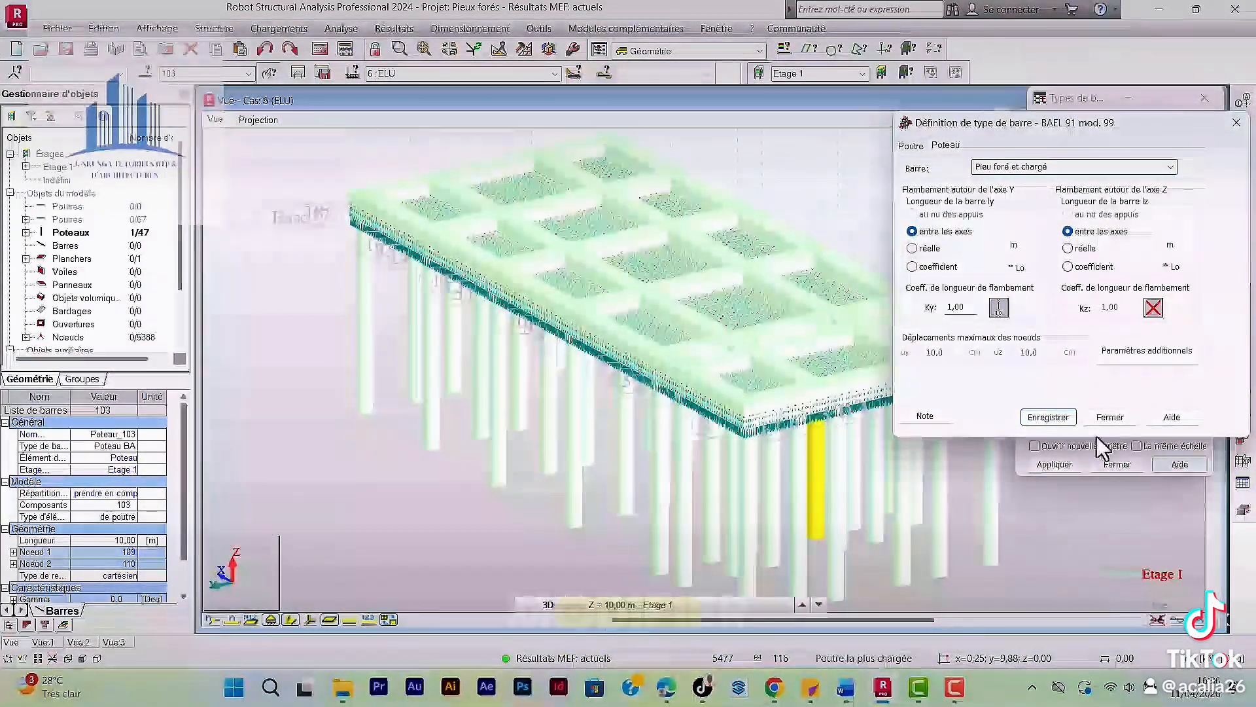
pyautogui.click(1047, 417)
pyautogui.click(1110, 419)
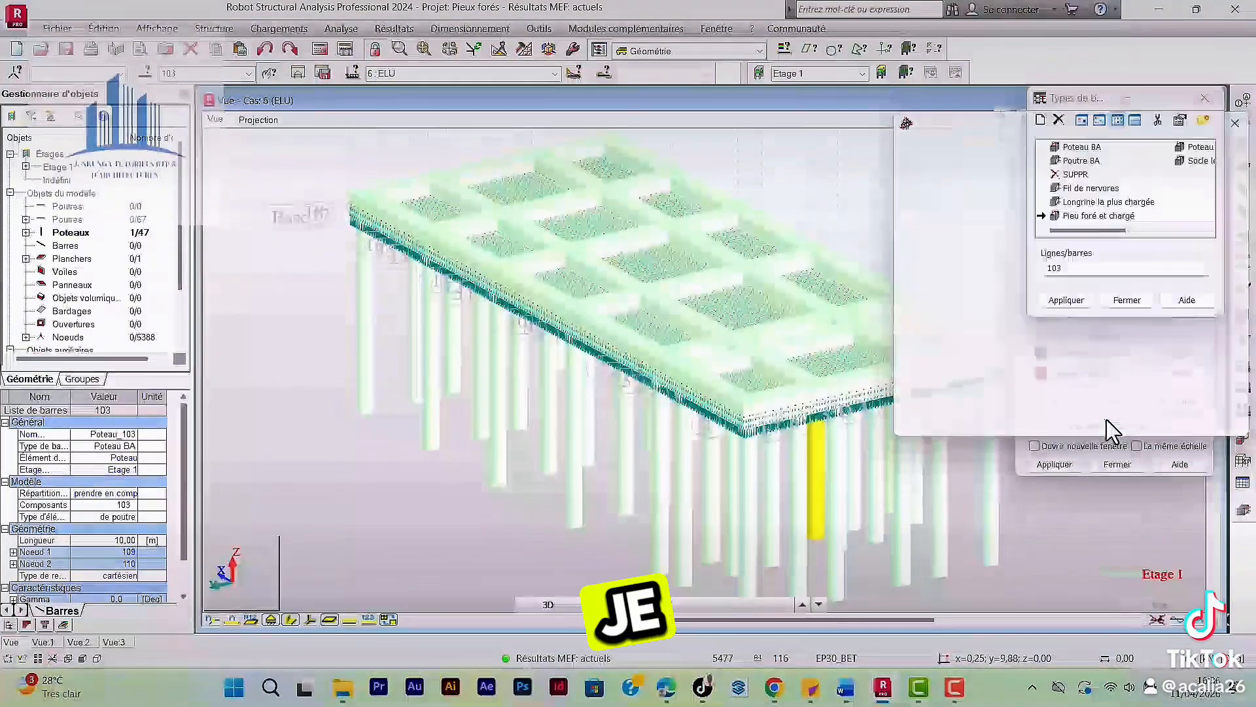
# Assign the "Pieu foré et chargé" type to bar 103 and close the member types dialog.
pyautogui.click(1099, 216)
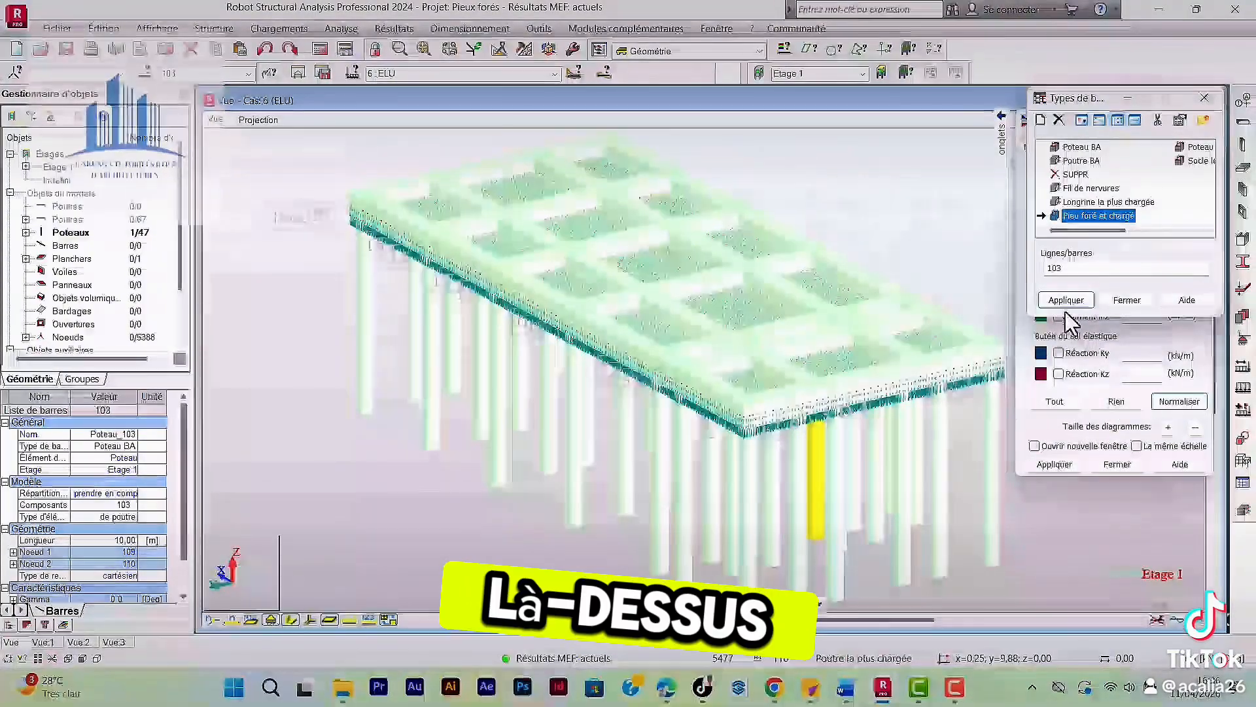
pyautogui.click(1068, 301)
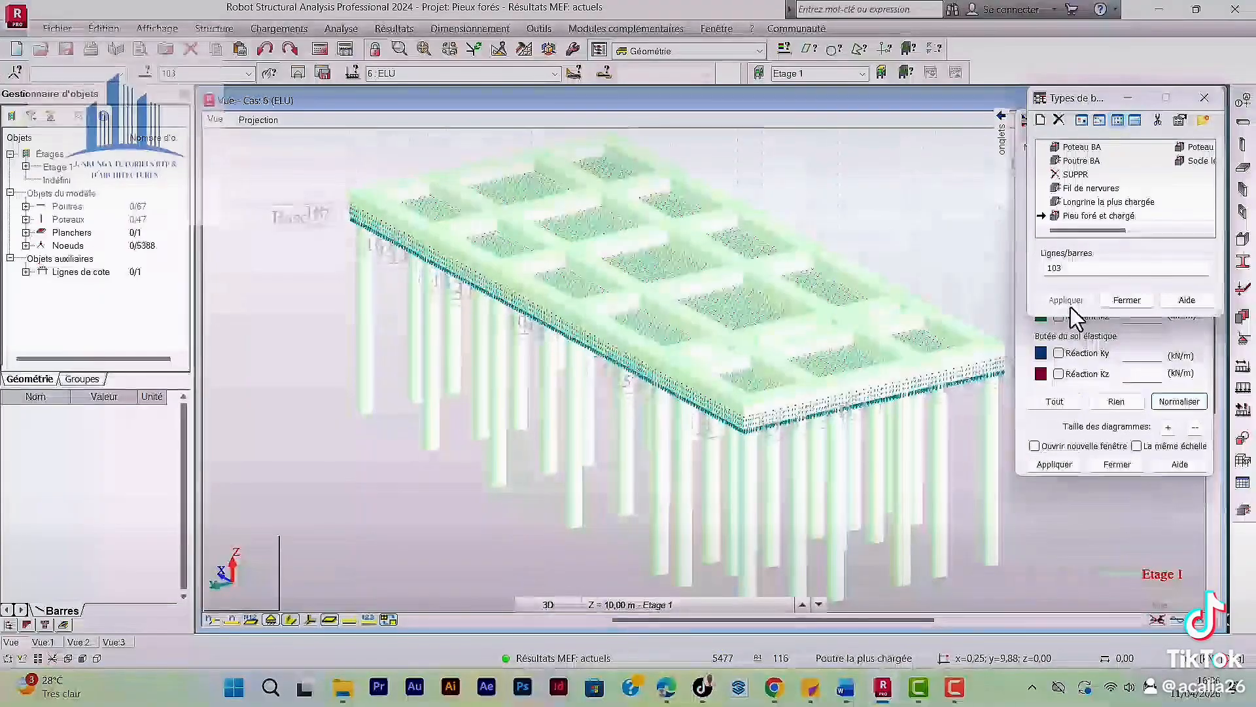
pyautogui.click(1127, 300)
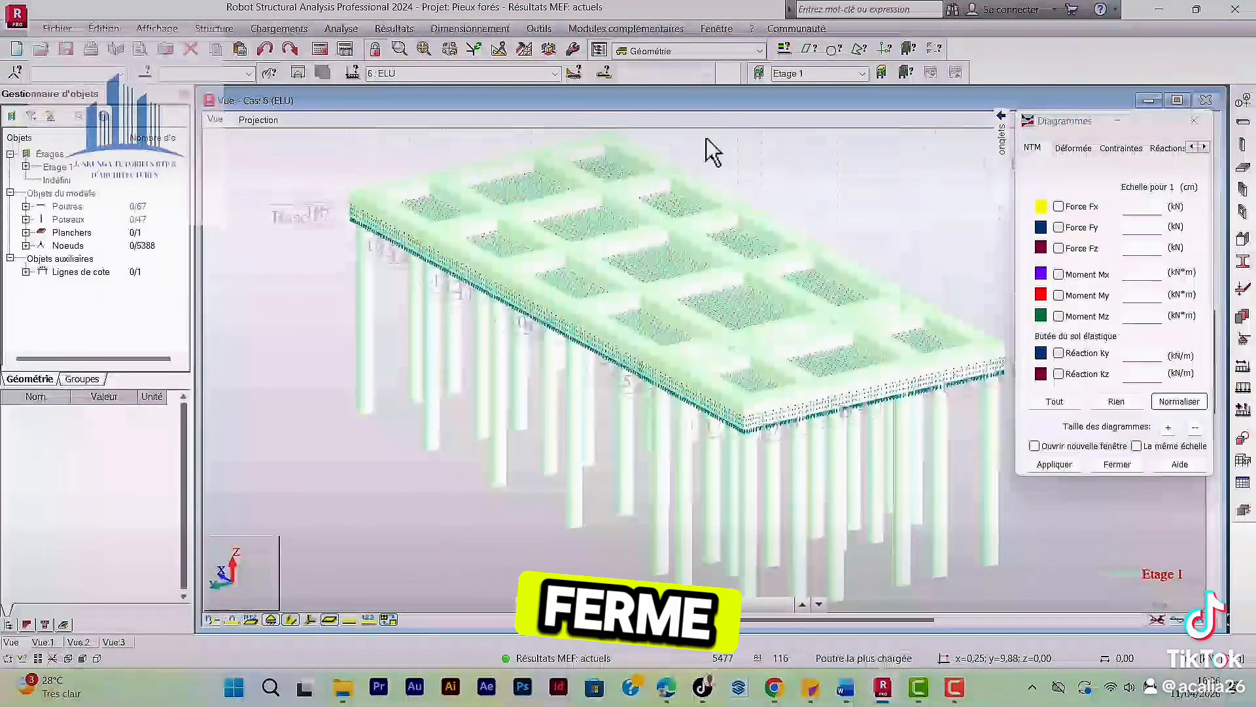
# Select bar 103 and import it into the real RC element reinforcement module with manual combination 6 ELU.
pyautogui.click(219, 73)
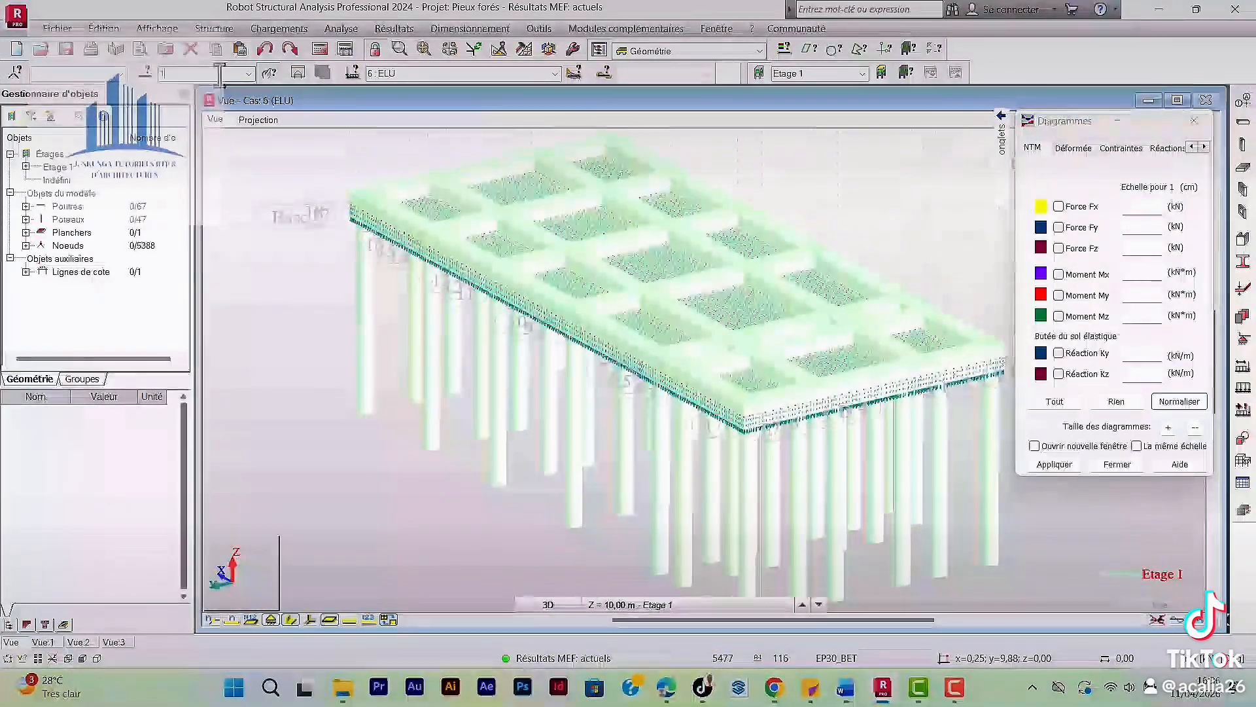
pyautogui.write('103')
pyautogui.press('Return')
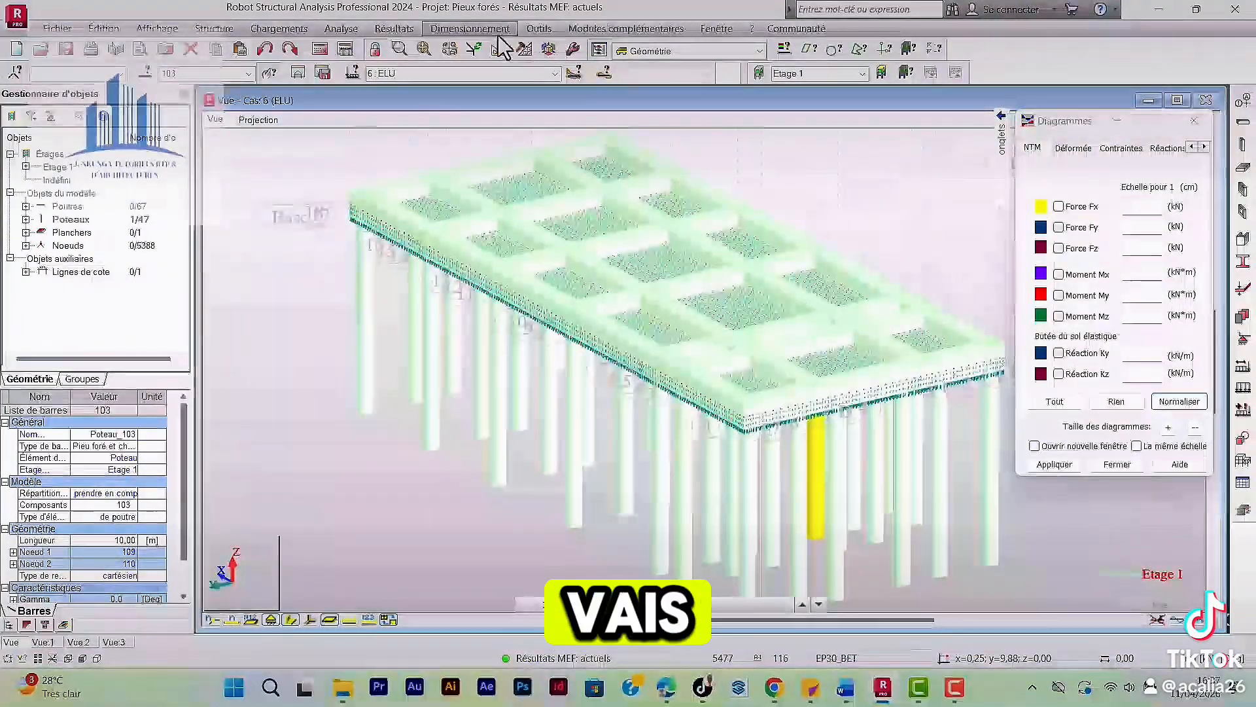
pyautogui.click(475, 29)
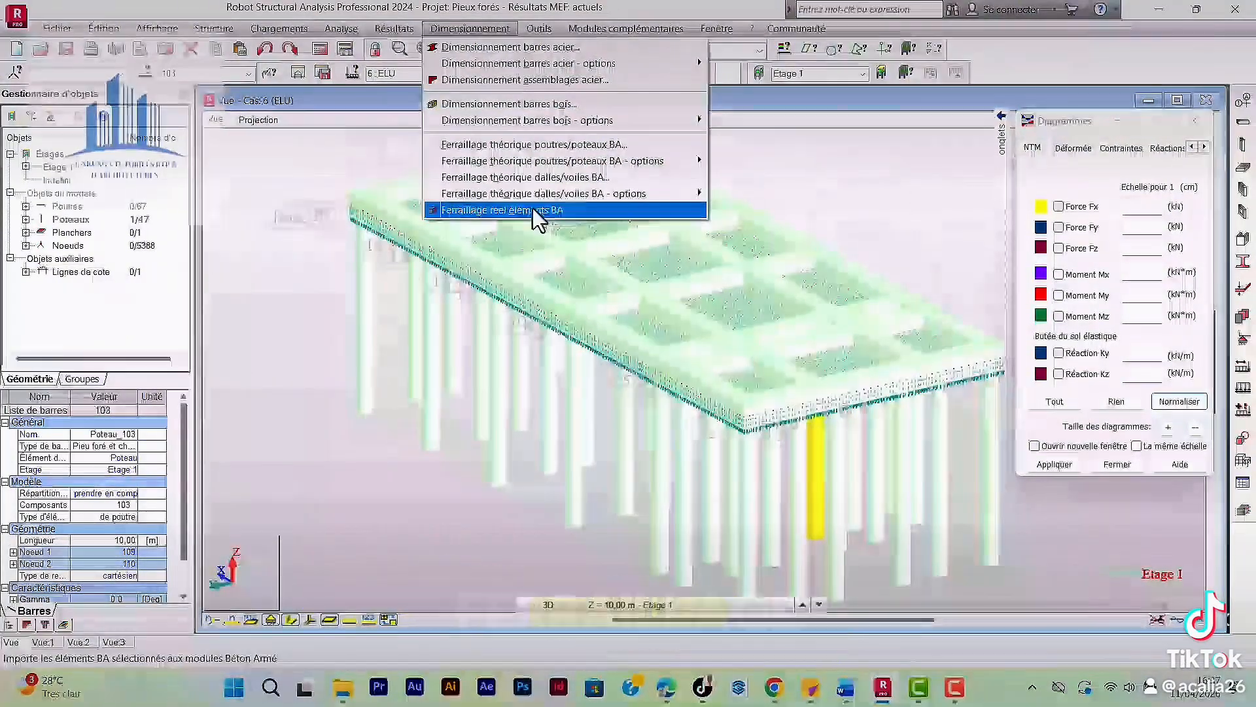
pyautogui.click(532, 209)
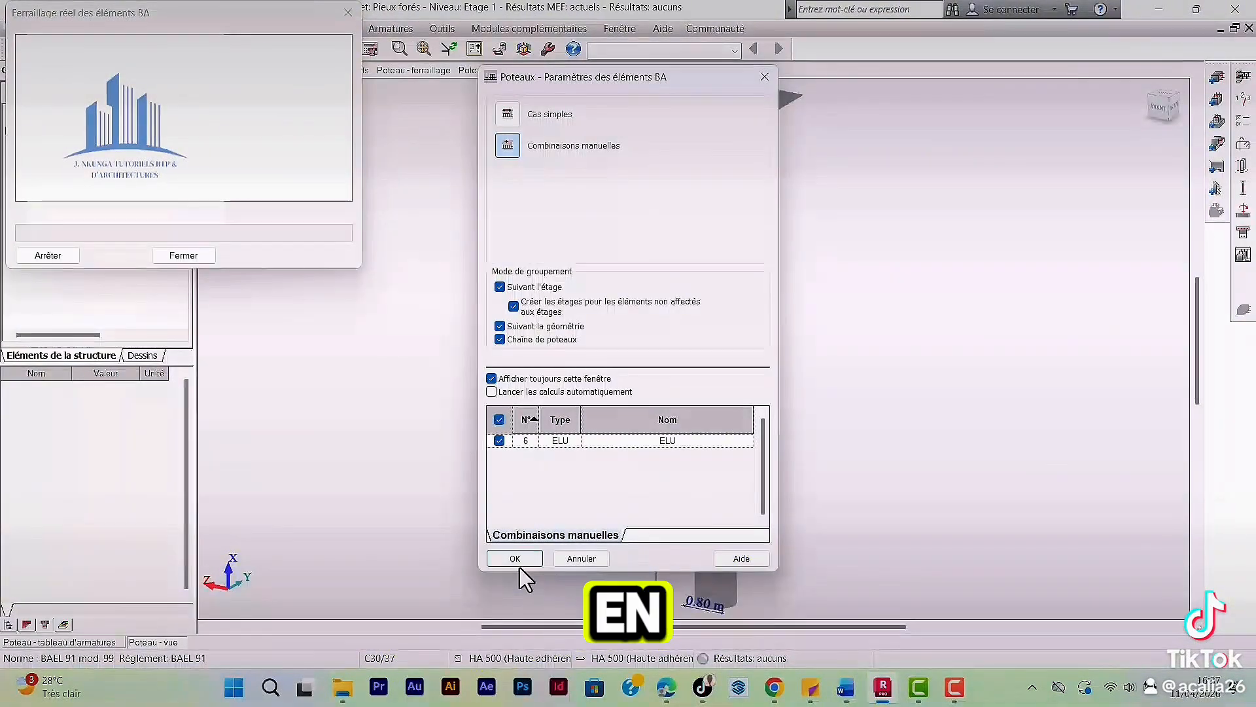
pyautogui.click(518, 560)
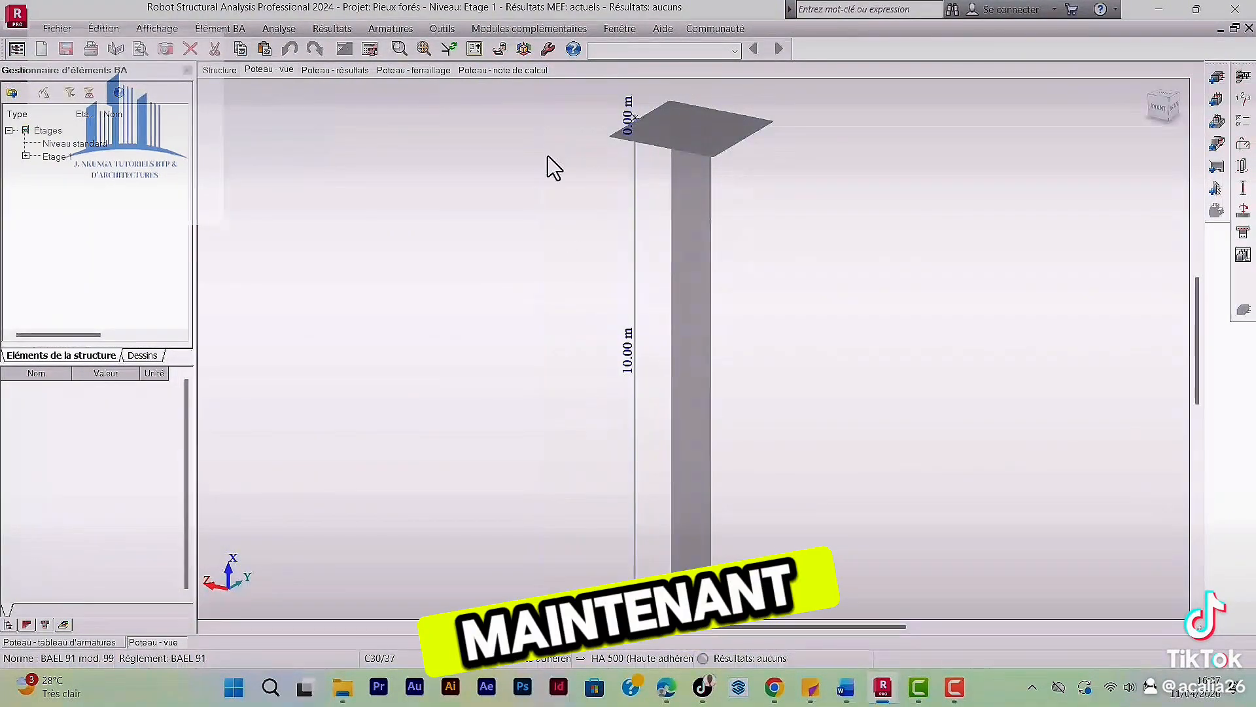
# Check the cracking options in the storey parameters, choosing préjudiciable, and close the dialog.
pyautogui.scroll(-1, 600, 314)
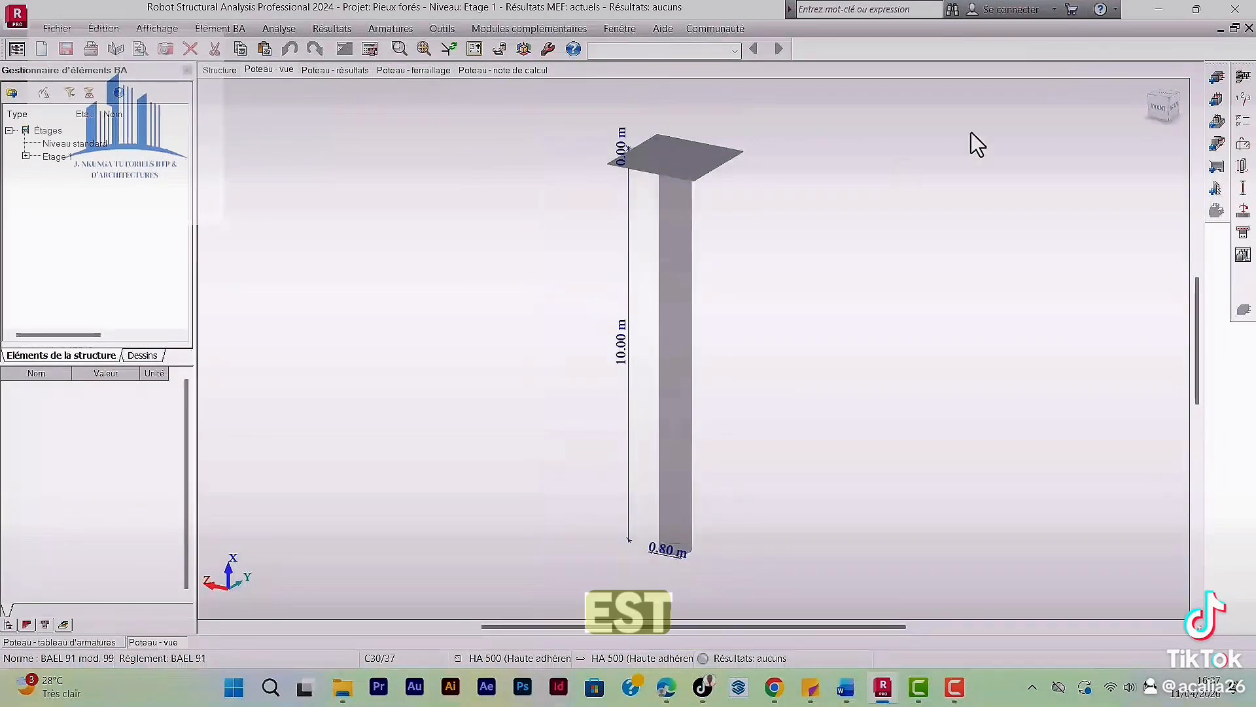
pyautogui.click(1244, 101)
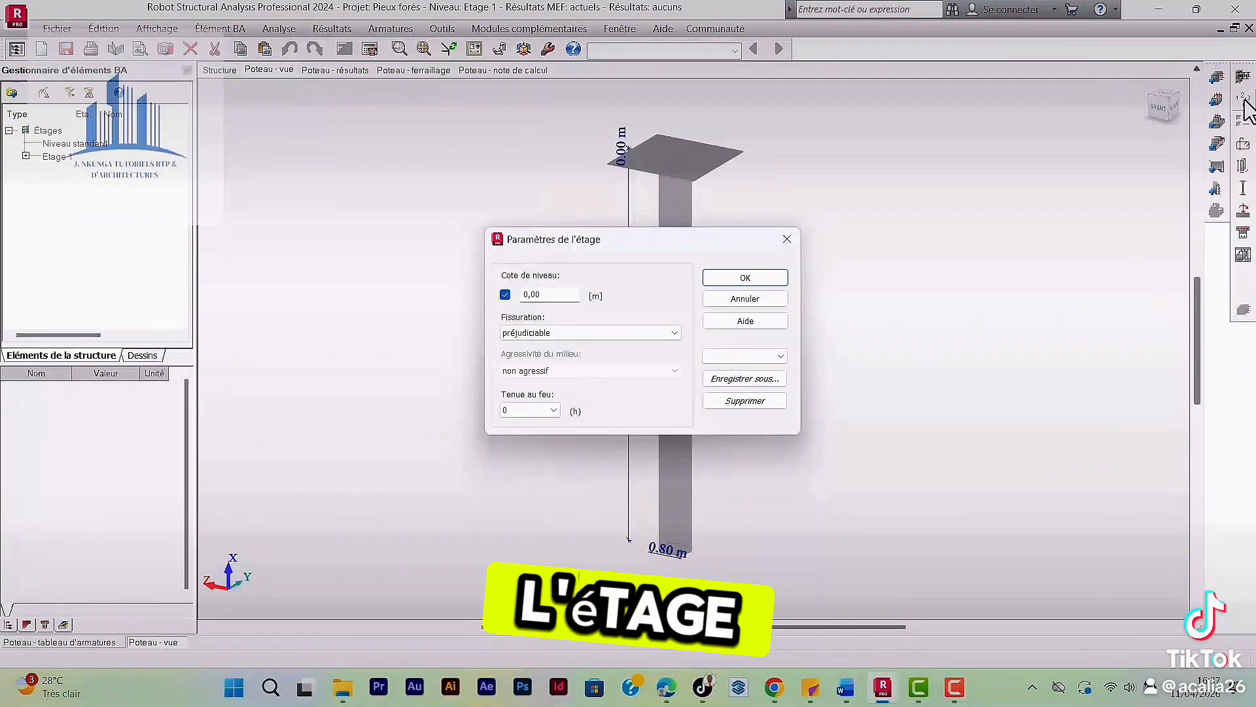
pyautogui.click(631, 334)
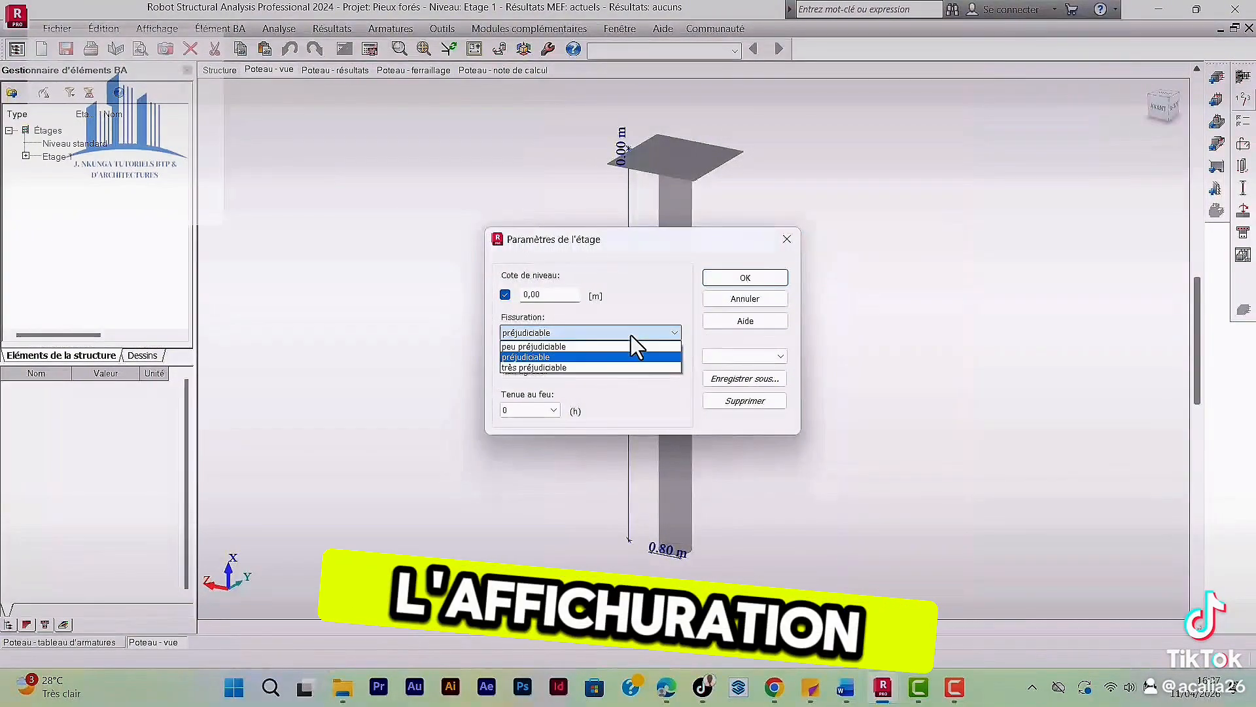
pyautogui.click(533, 359)
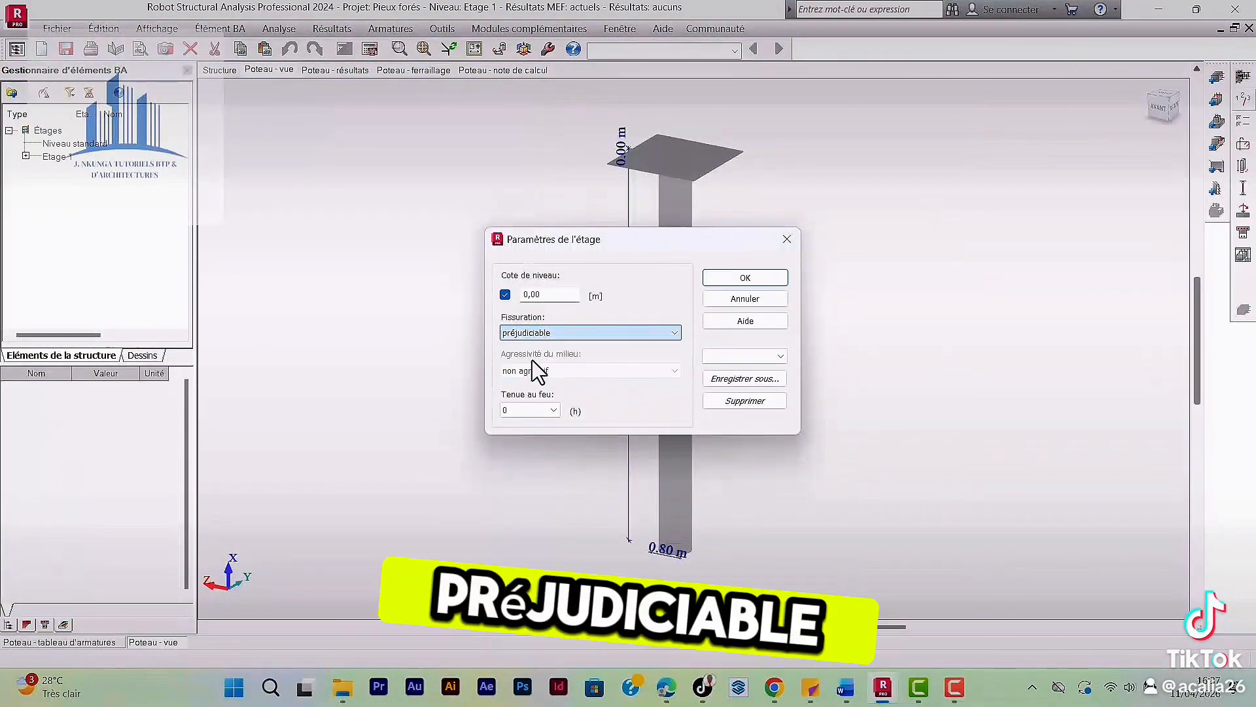
pyautogui.click(787, 239)
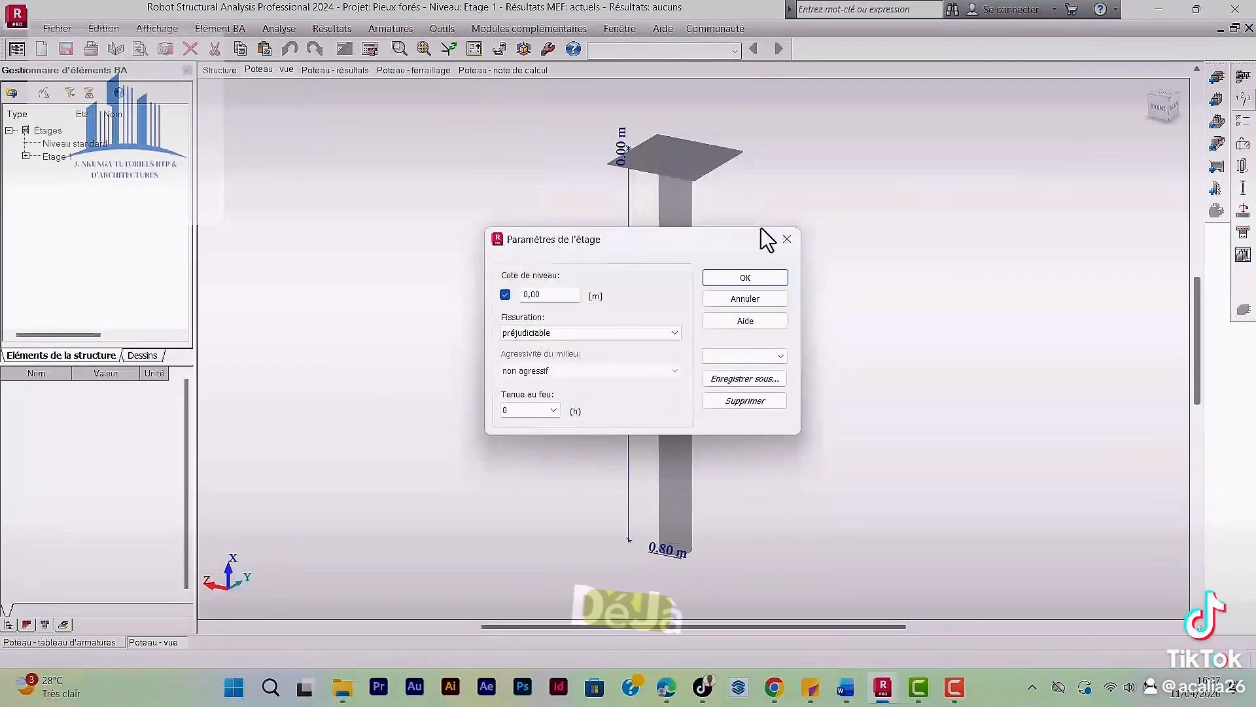
pyautogui.click(784, 240)
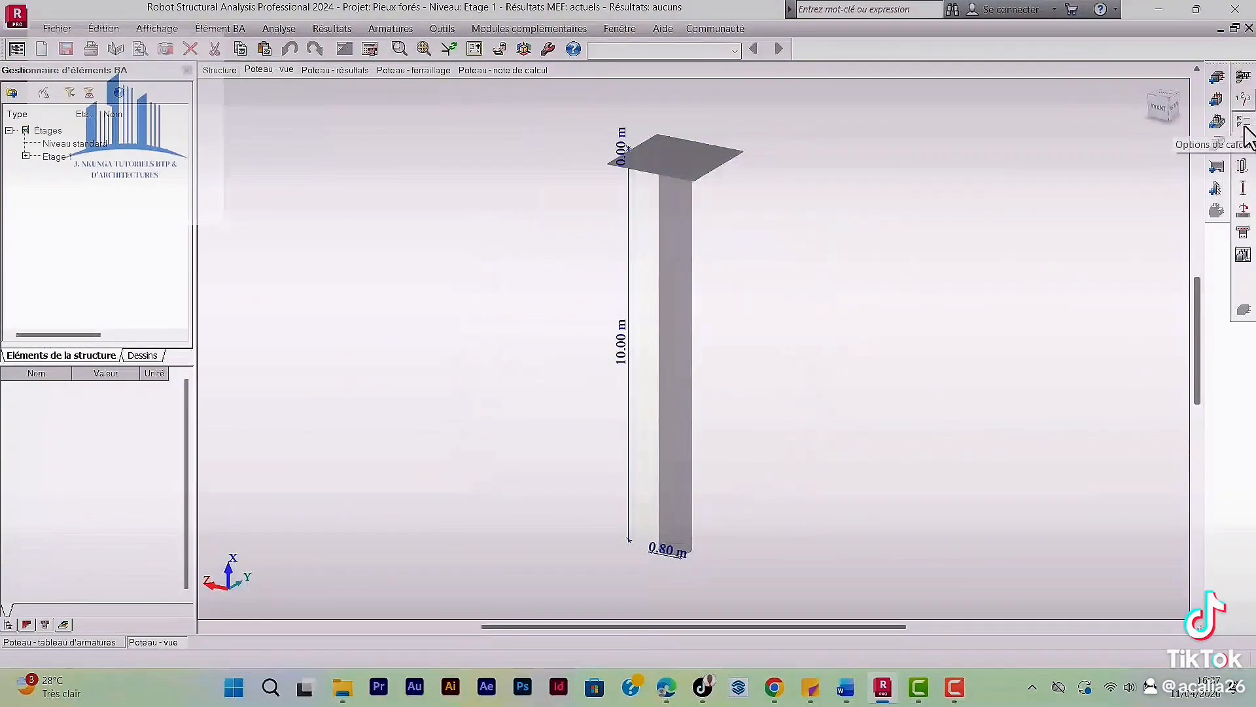
# Review the general calculation options, set the concrete's unit weight to 2500 kG/m3 and close the calculator.
pyautogui.click(1244, 125)
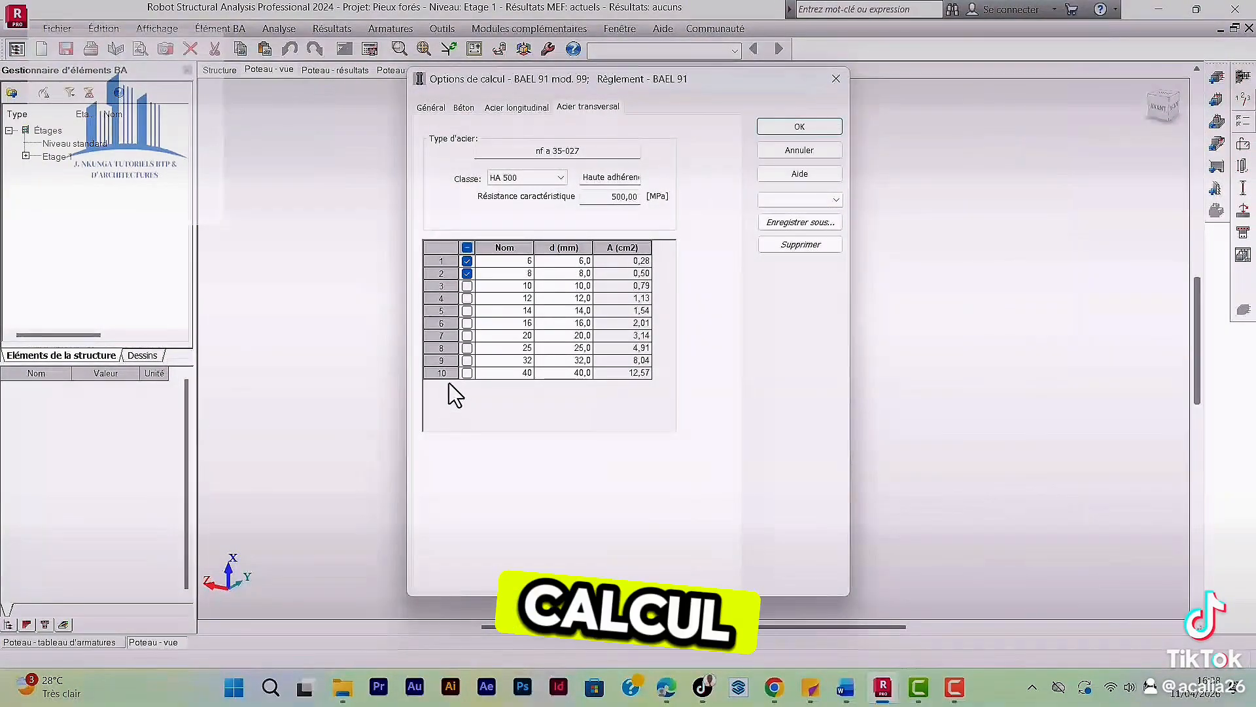
pyautogui.click(432, 108)
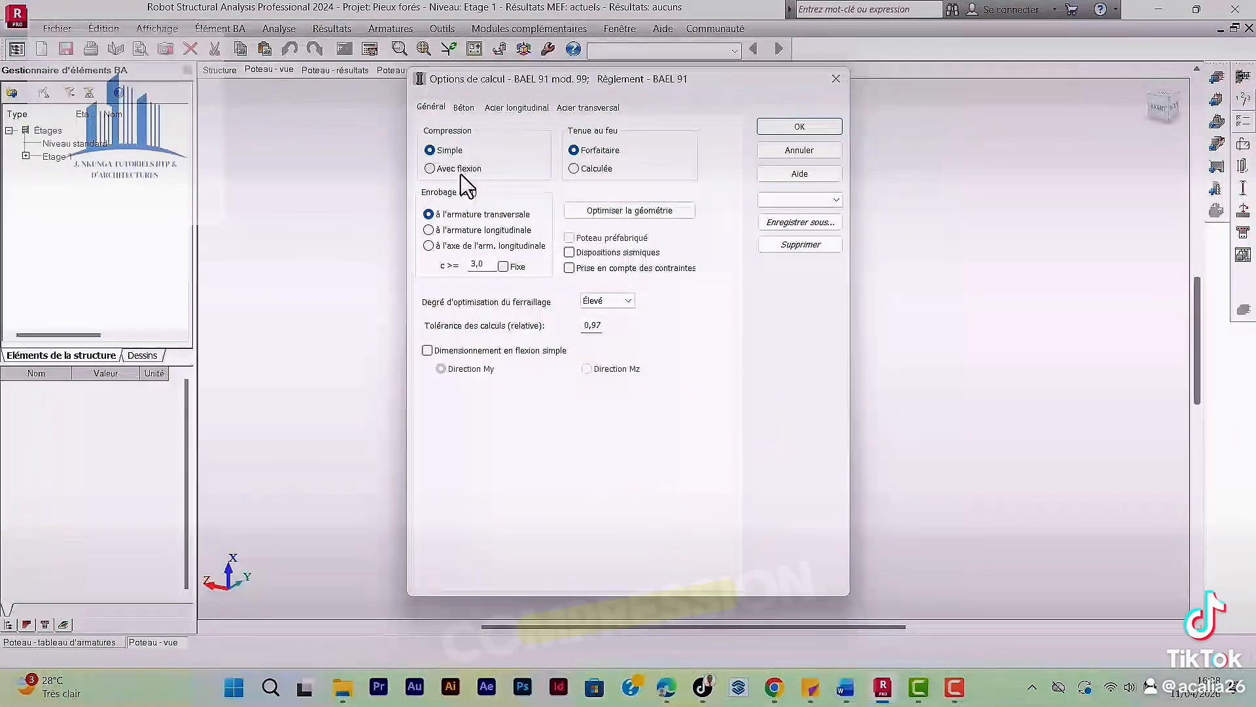
pyautogui.click(464, 108)
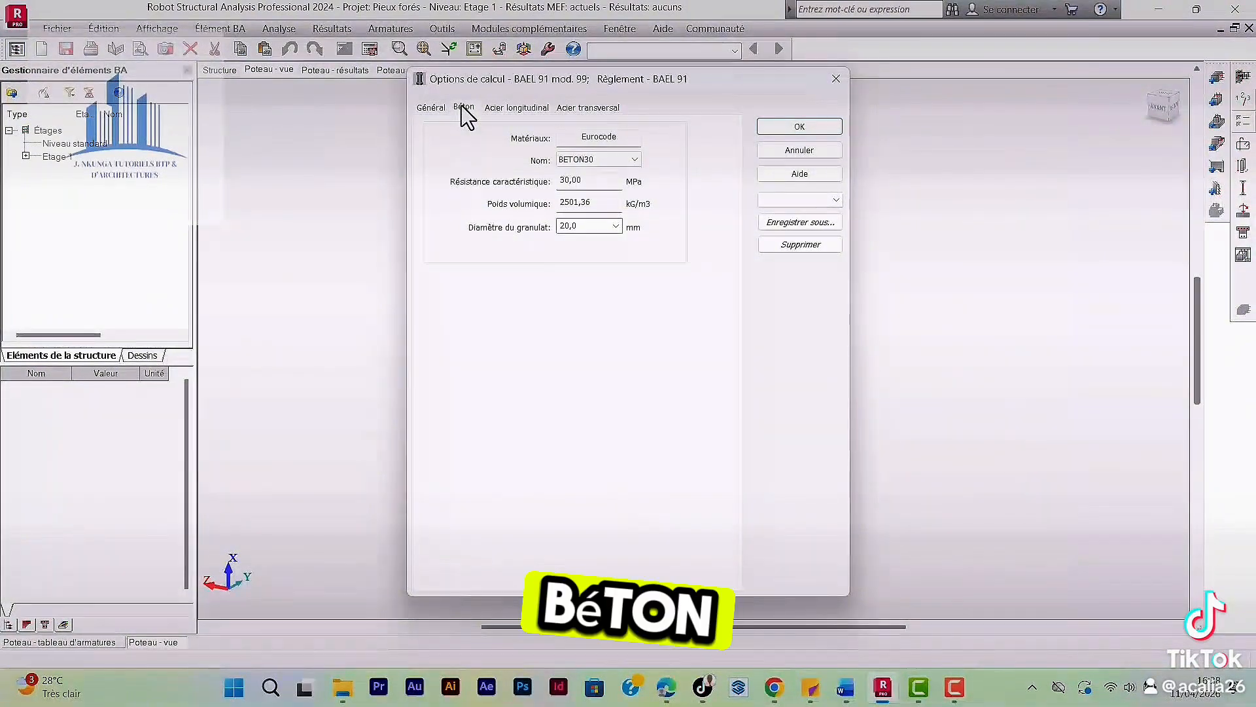
pyautogui.doubleClick(588, 199)
pyautogui.click(713, 373)
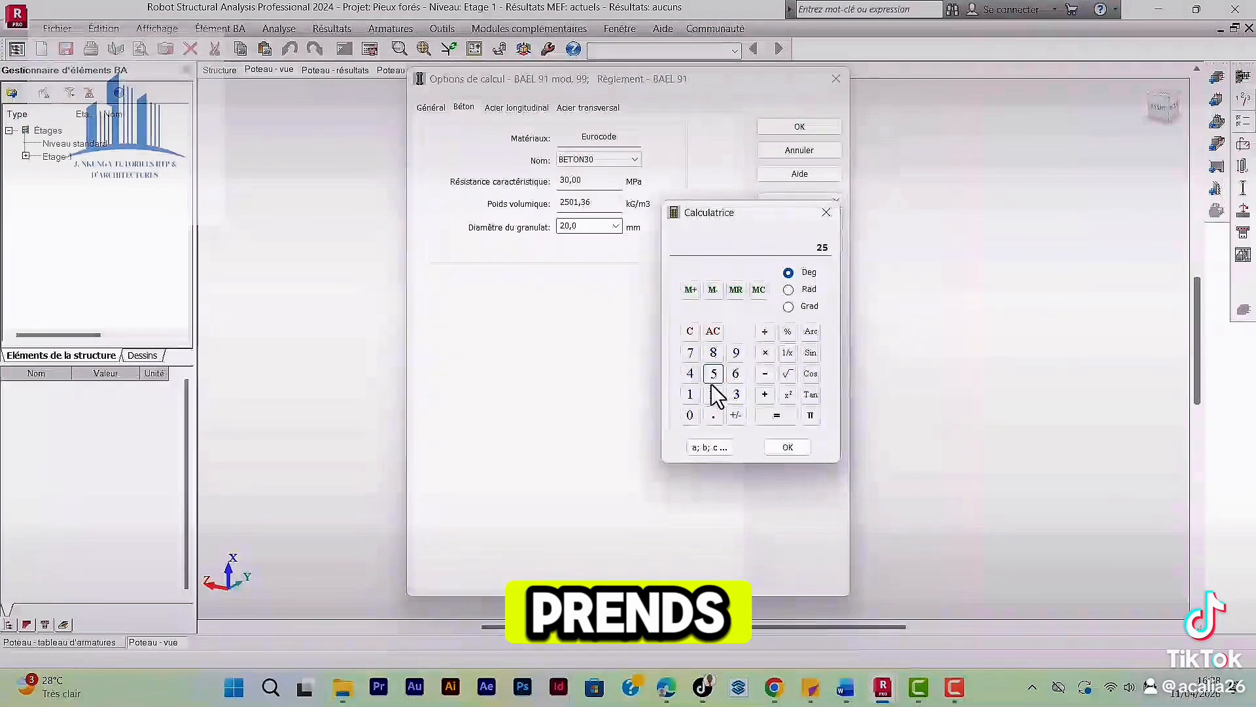
pyautogui.click(690, 415)
pyautogui.click(690, 415)
pyautogui.click(805, 449)
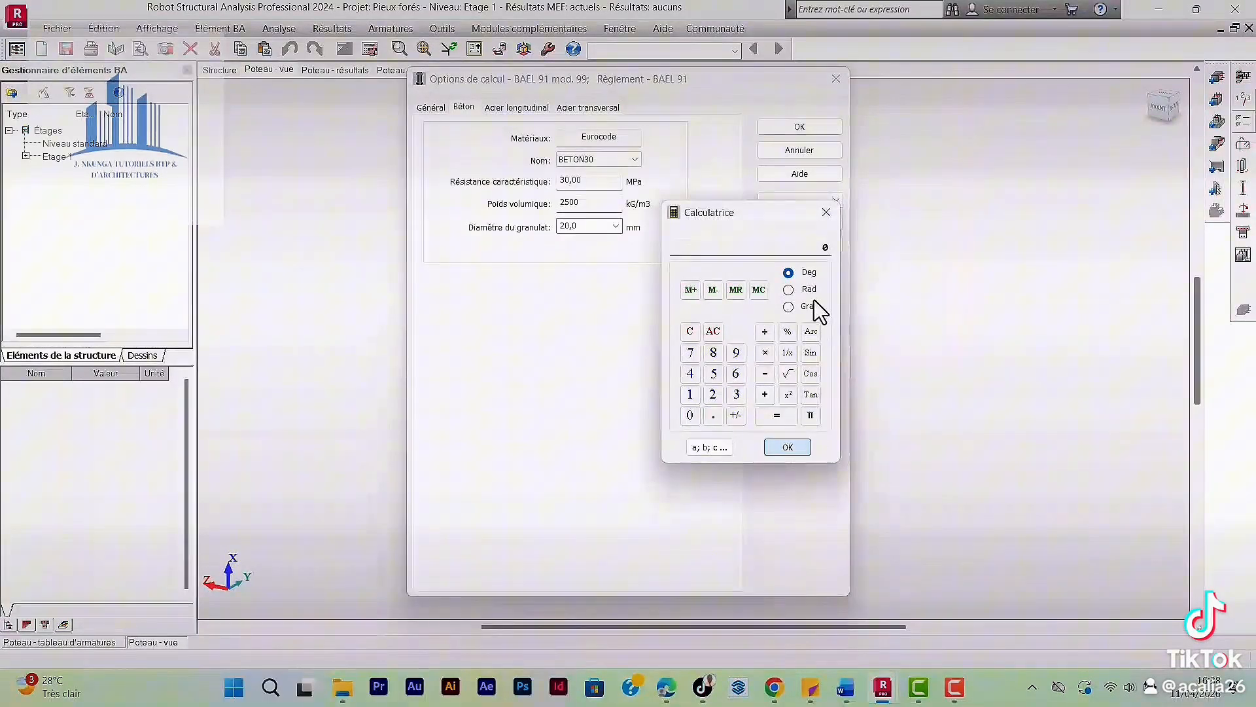
pyautogui.click(826, 212)
# Check the longitudinal steel options, allow the 10 mm diameter for the transverse steel and confirm the calculation options.
pyautogui.click(503, 108)
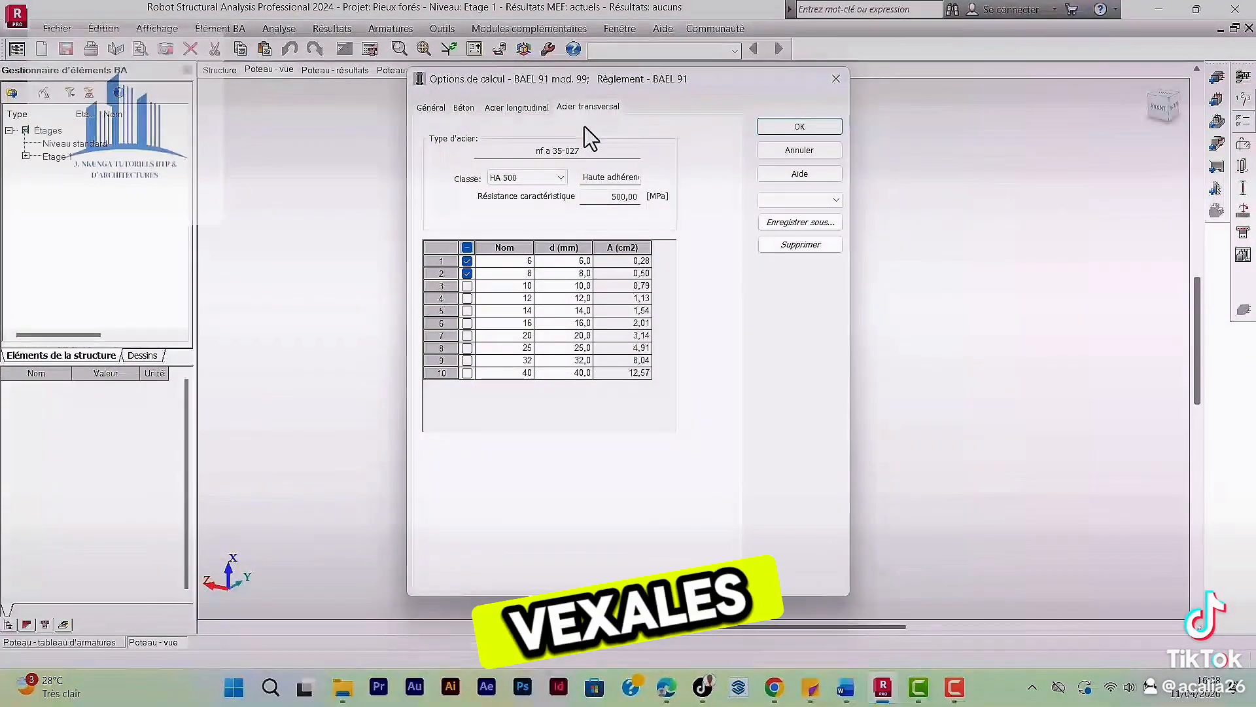
pyautogui.click(468, 286)
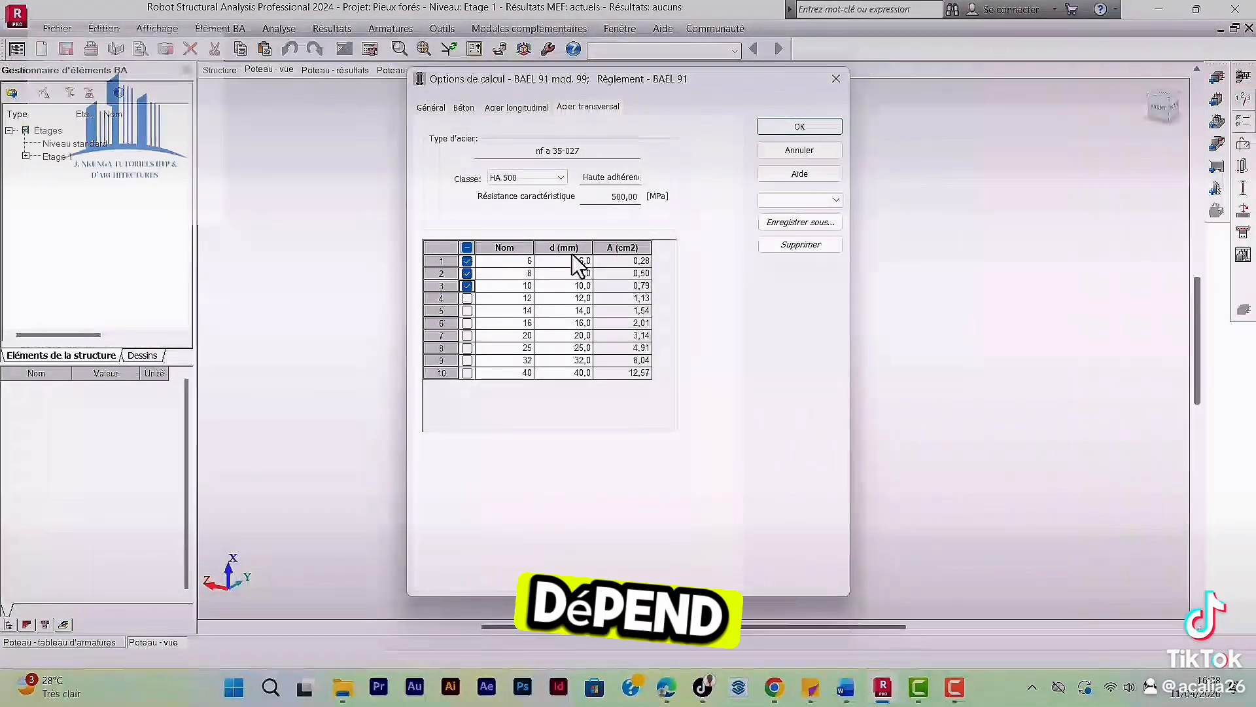
pyautogui.click(800, 126)
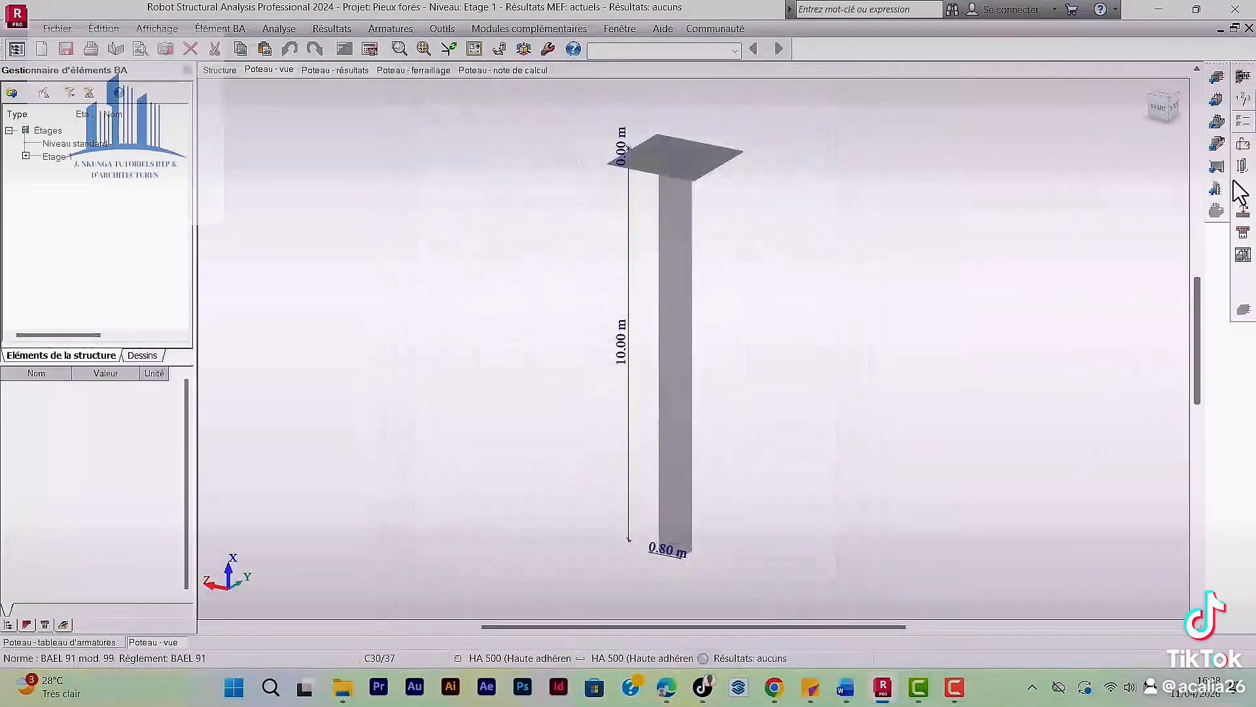
# Review the main bar, transverse, construction bar and shape settings of the reinforcement layout and accept them.
pyautogui.click(1243, 144)
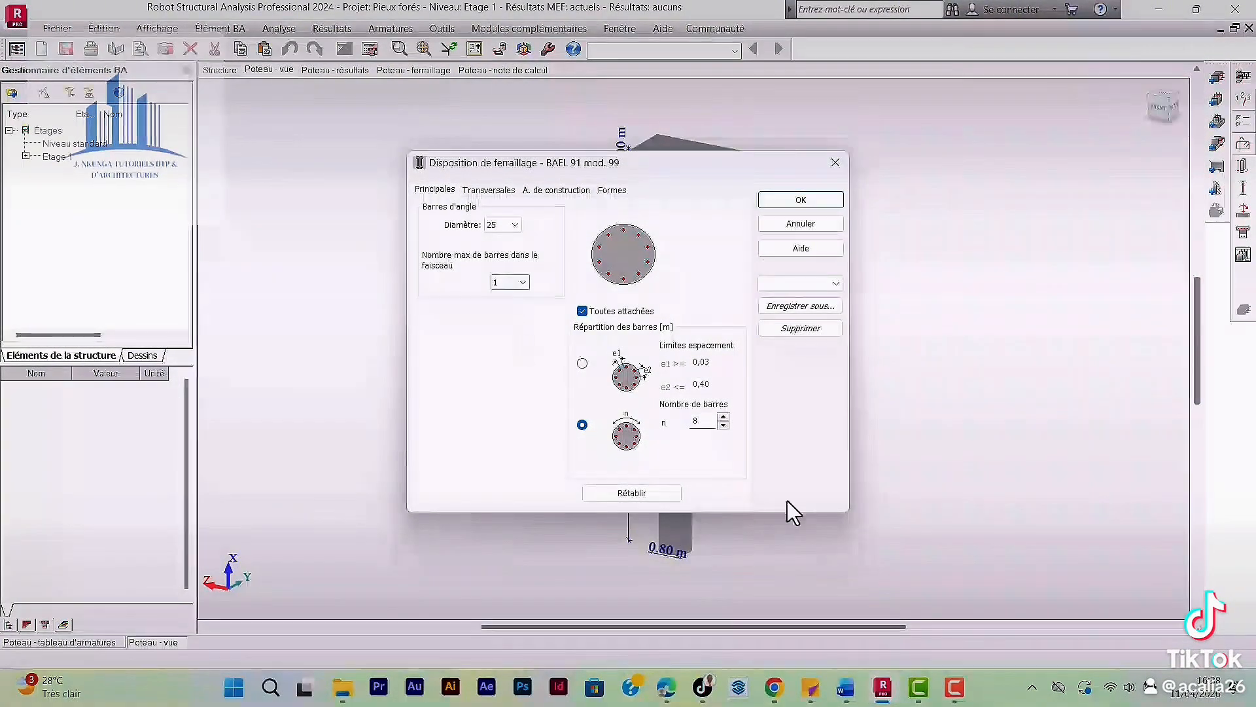
pyautogui.click(488, 190)
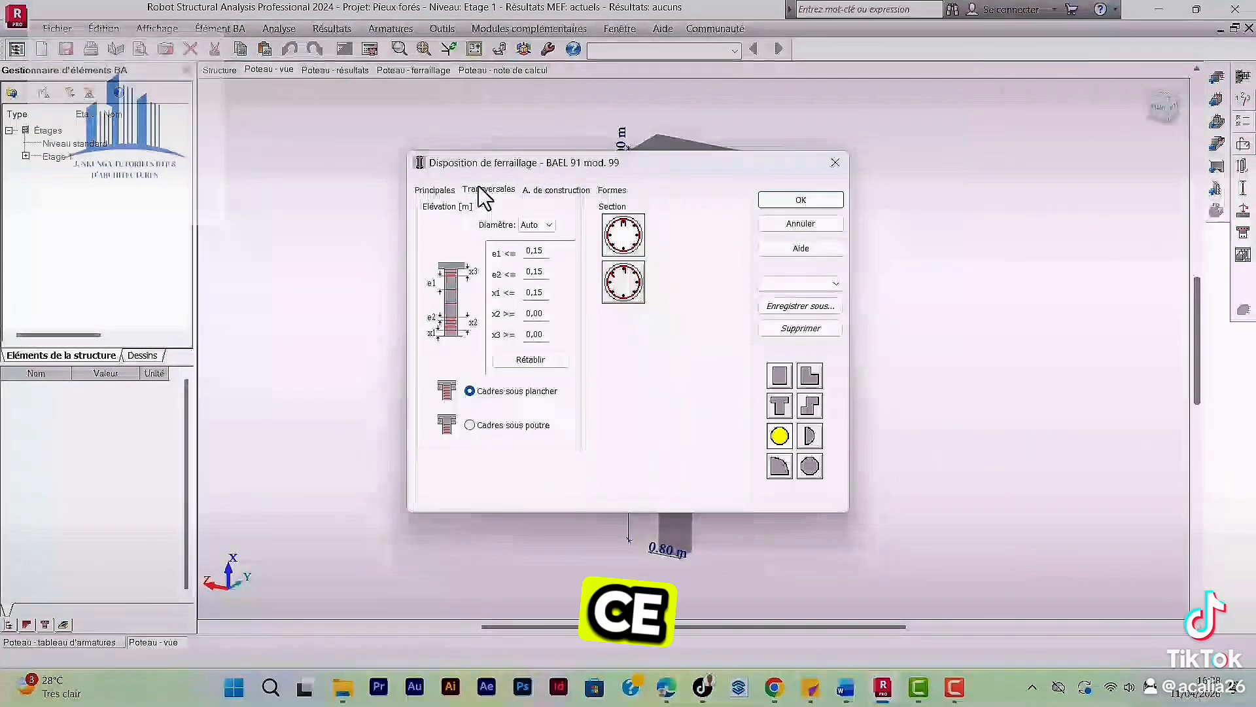
pyautogui.click(556, 189)
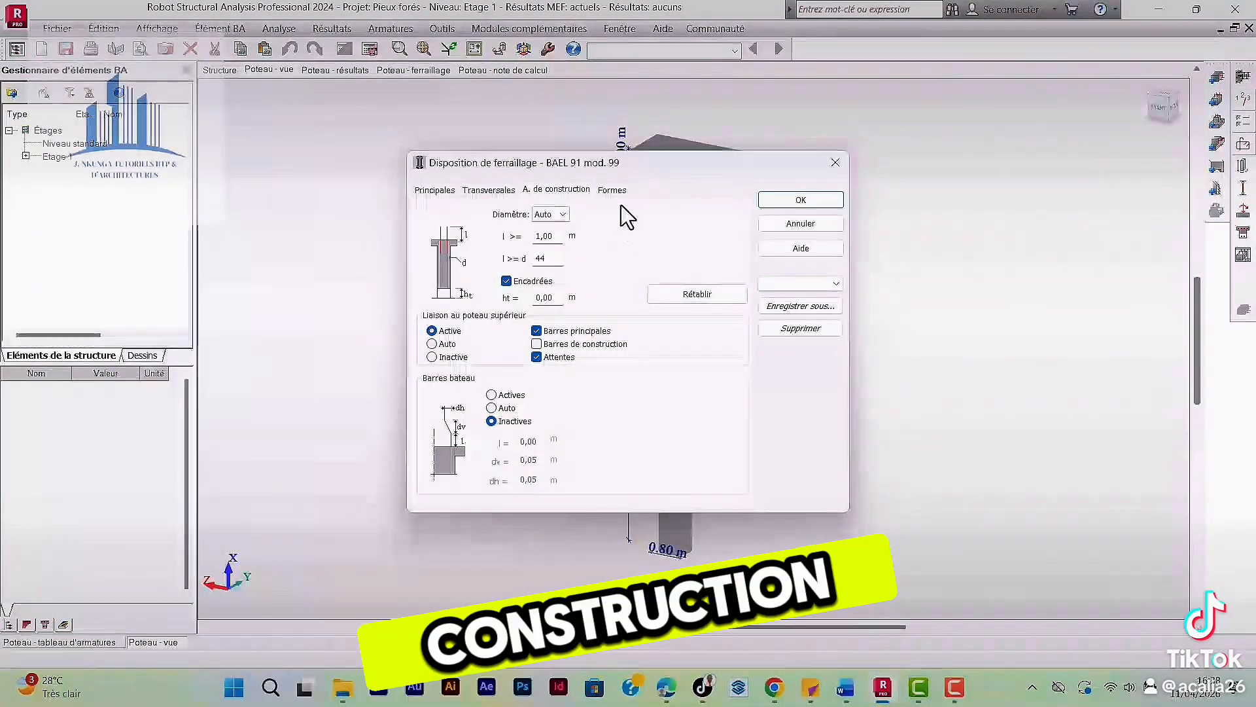
pyautogui.click(612, 189)
pyautogui.click(803, 199)
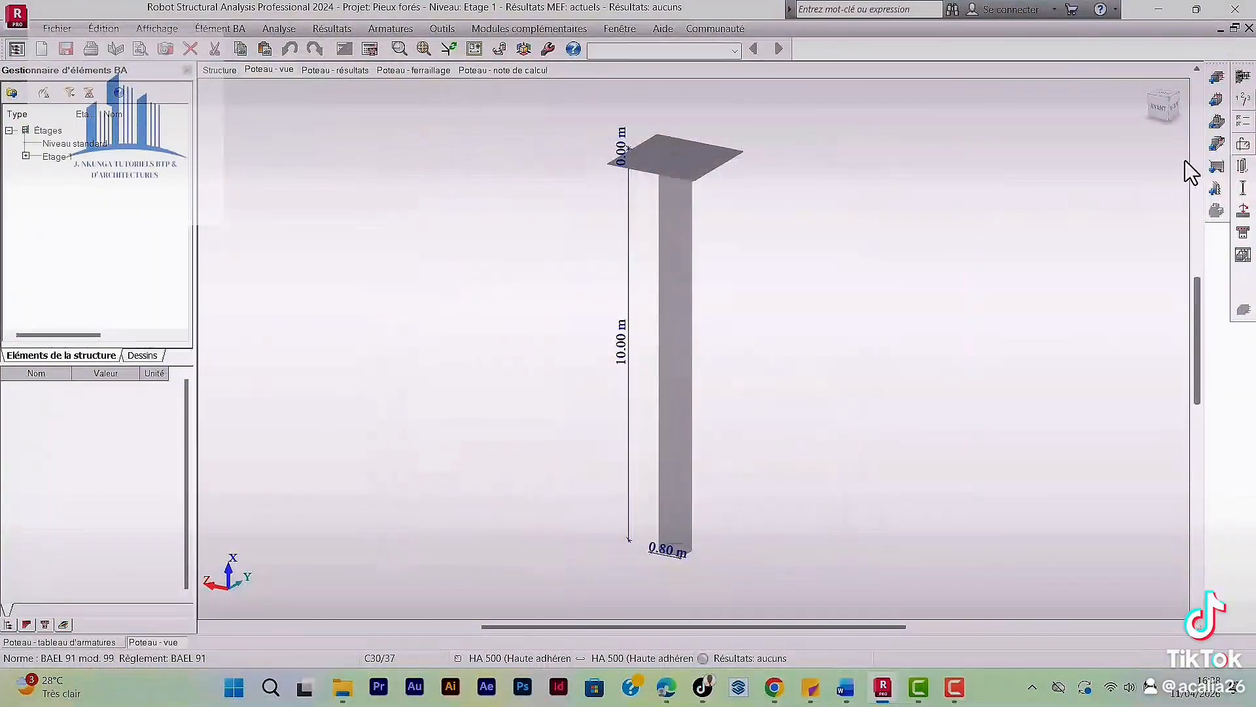
# In the buckling model, choose a non-sway end condition with k = 0.70 for direction Y.
pyautogui.click(1246, 191)
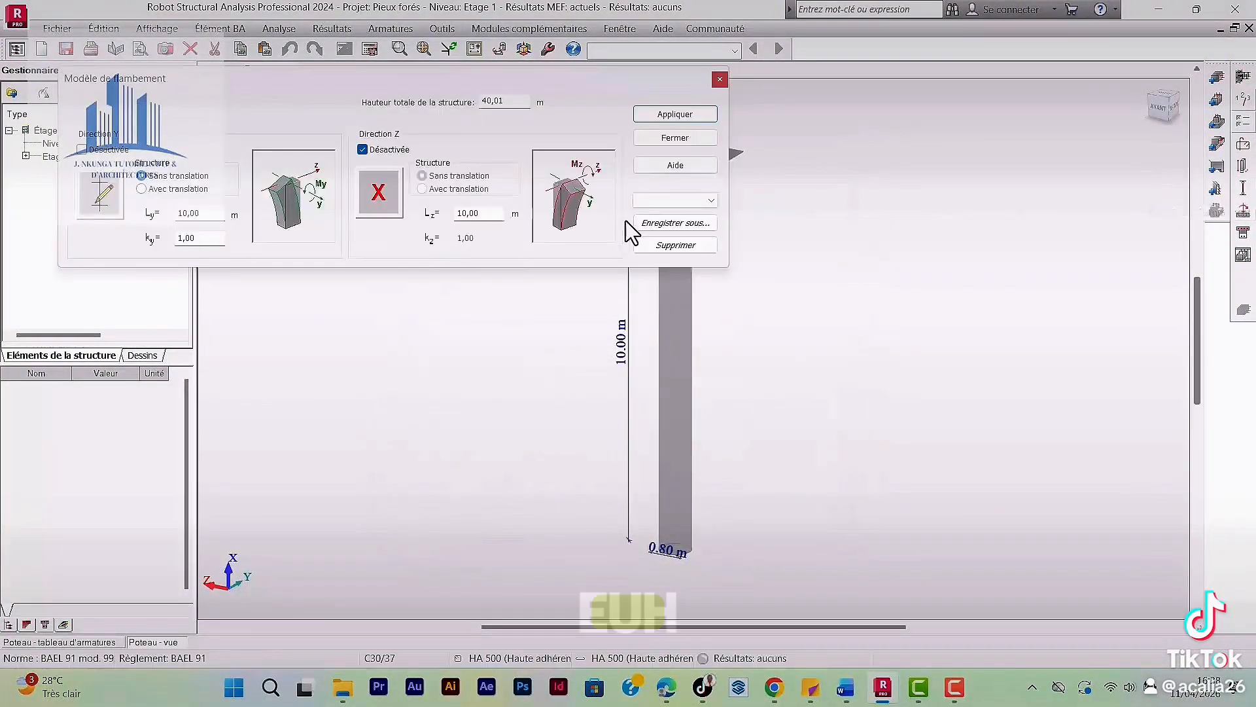
pyautogui.click(102, 196)
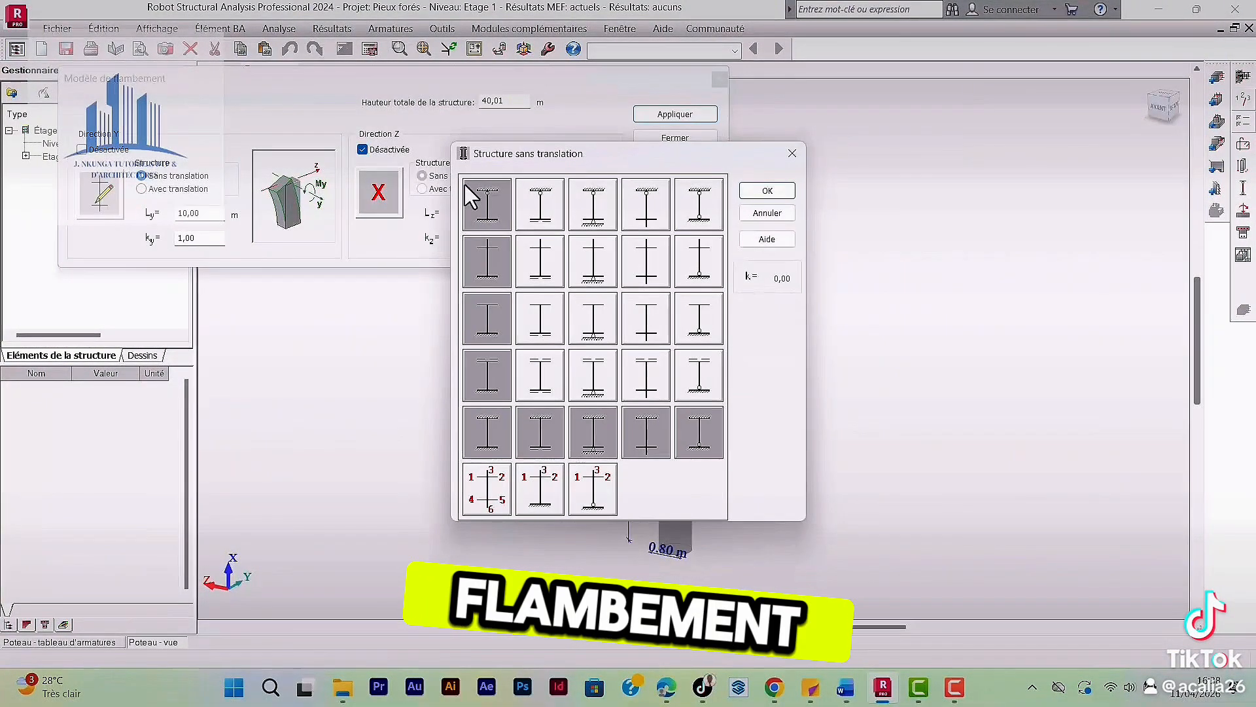
pyautogui.click(698, 204)
pyautogui.click(767, 191)
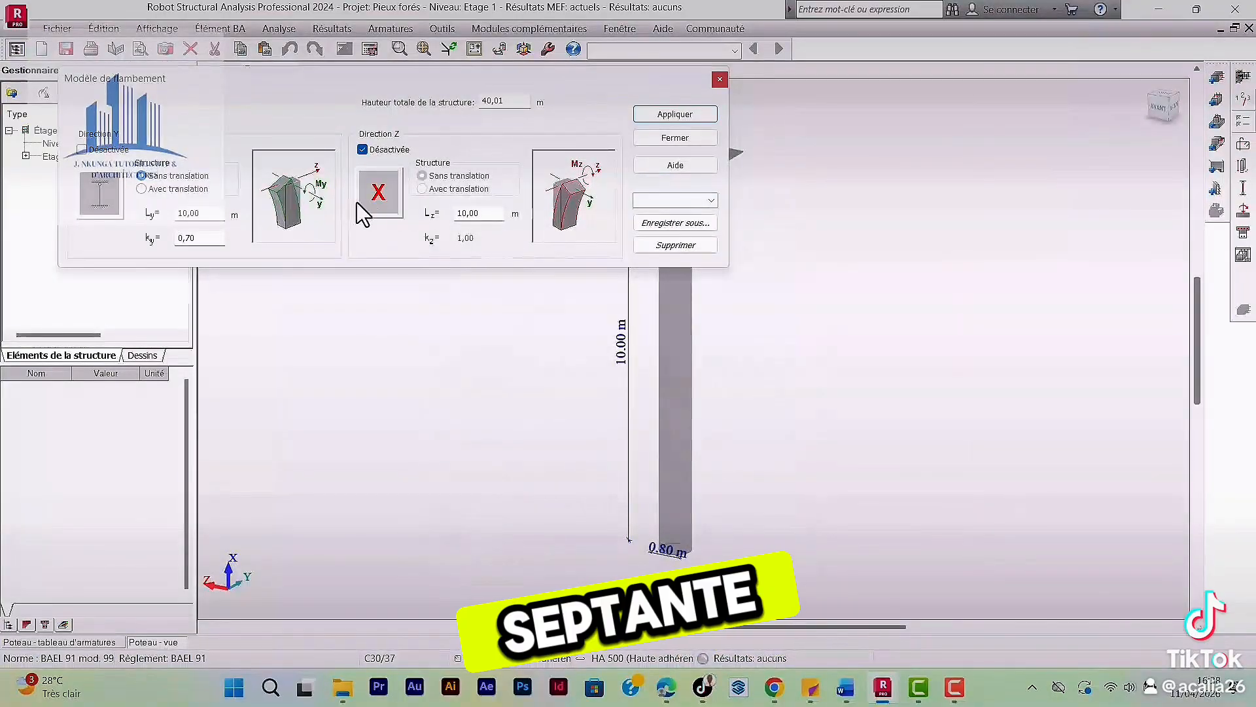
# Activate buckling in direction Z with a non-sway end condition of k = 0.70, apply the model and close it.
pyautogui.click(360, 201)
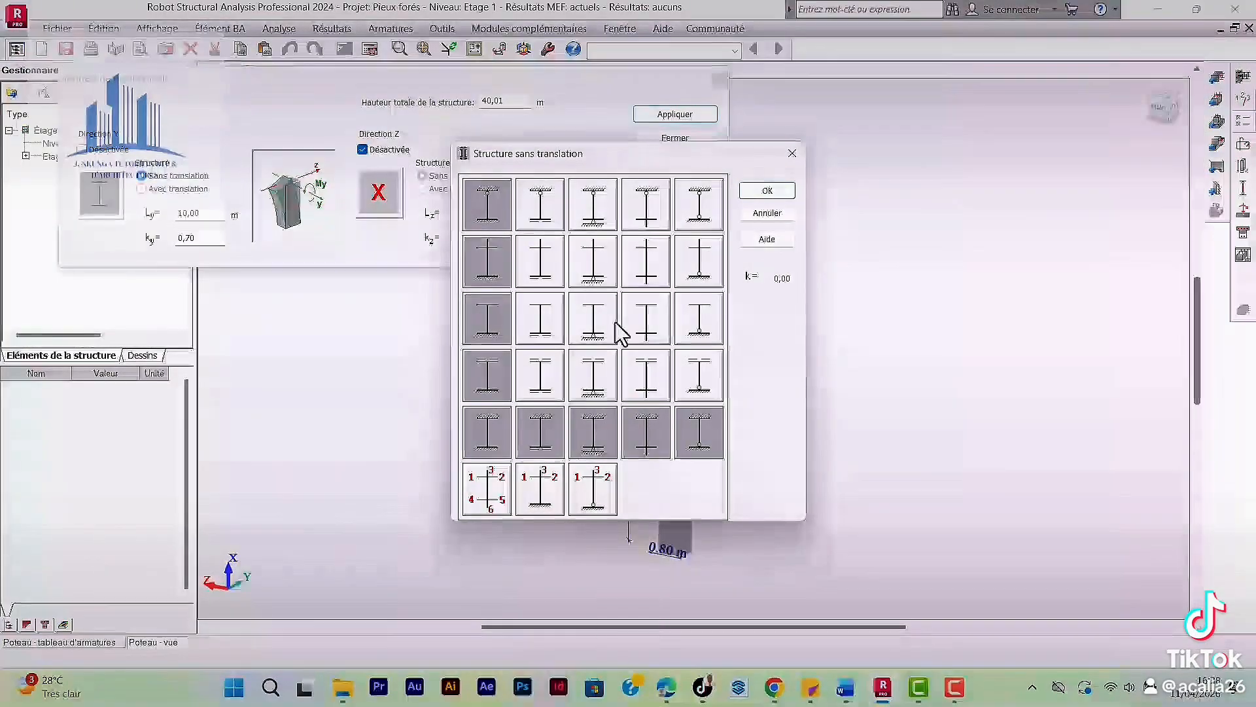
pyautogui.click(492, 207)
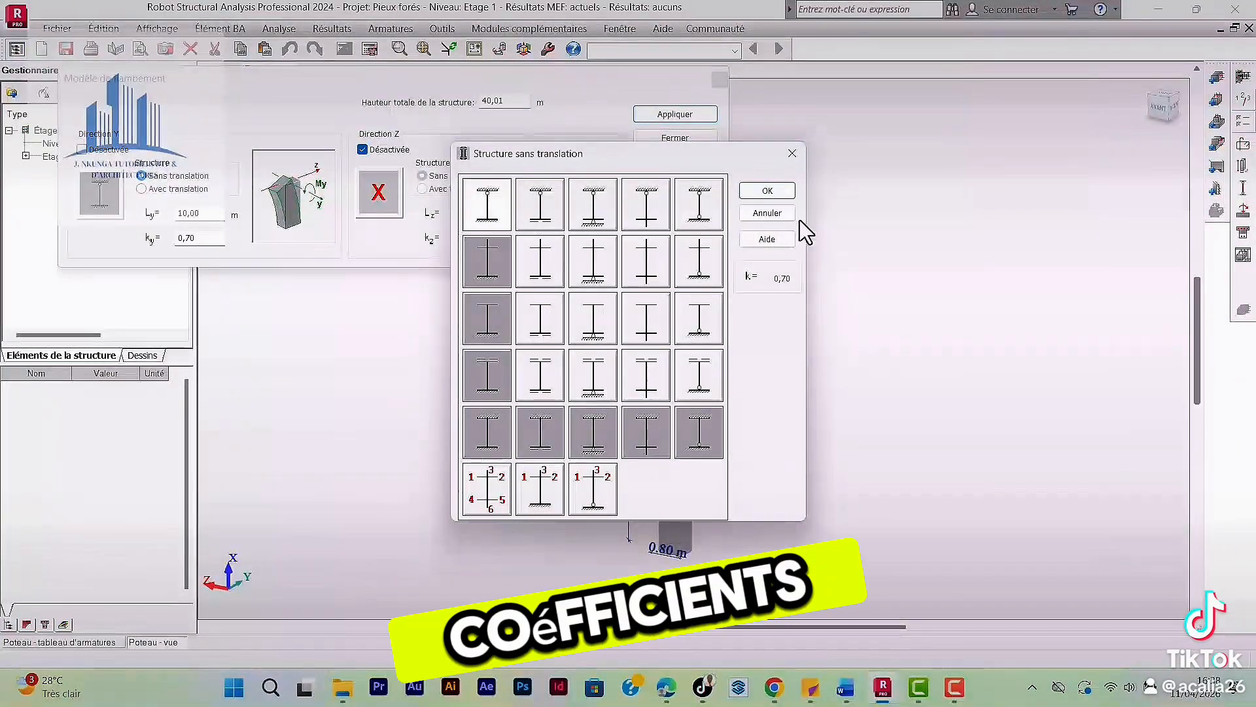
pyautogui.click(768, 191)
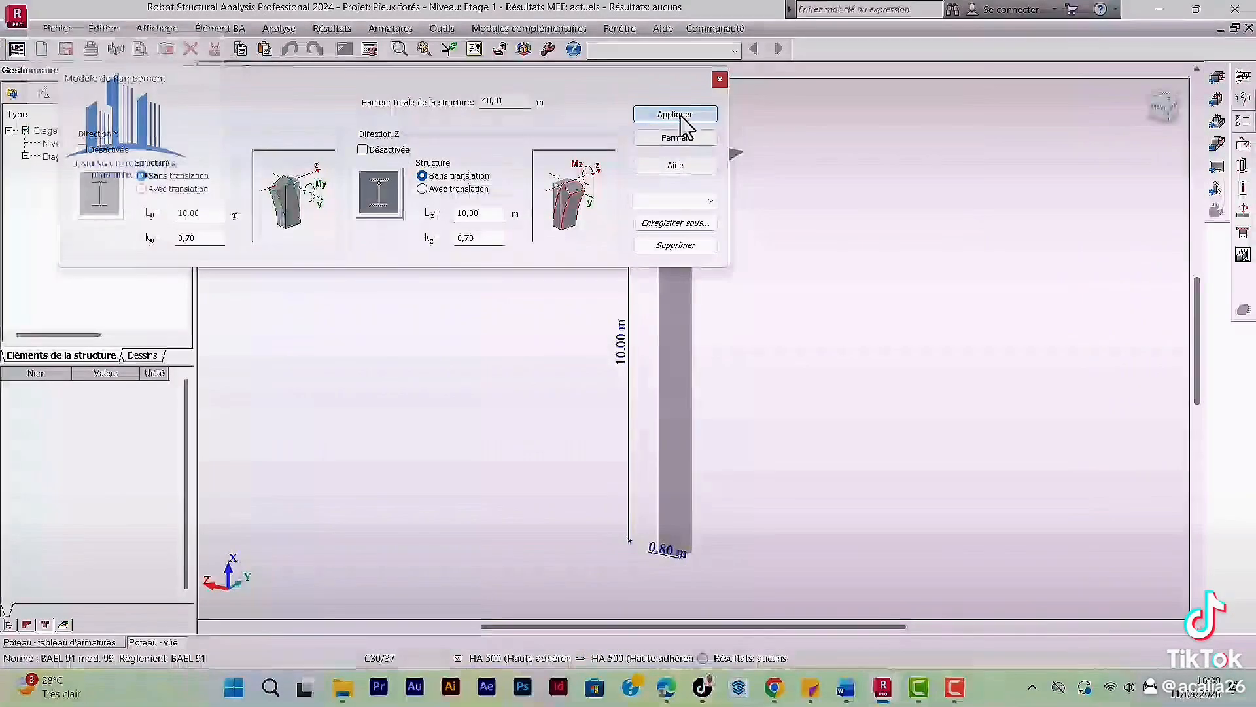
pyautogui.click(680, 118)
pyautogui.click(719, 79)
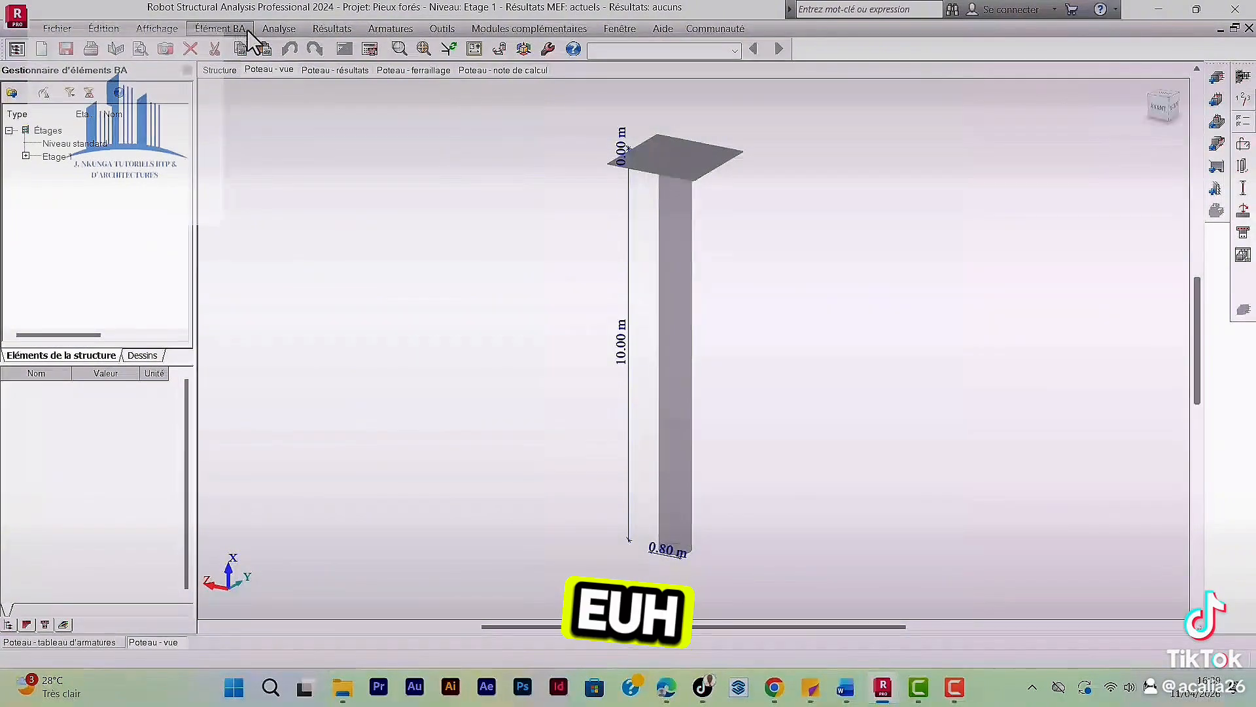
# Choose clbae00.plo as the column drawing template in the drawing parameters and confirm them.
pyautogui.click(277, 29)
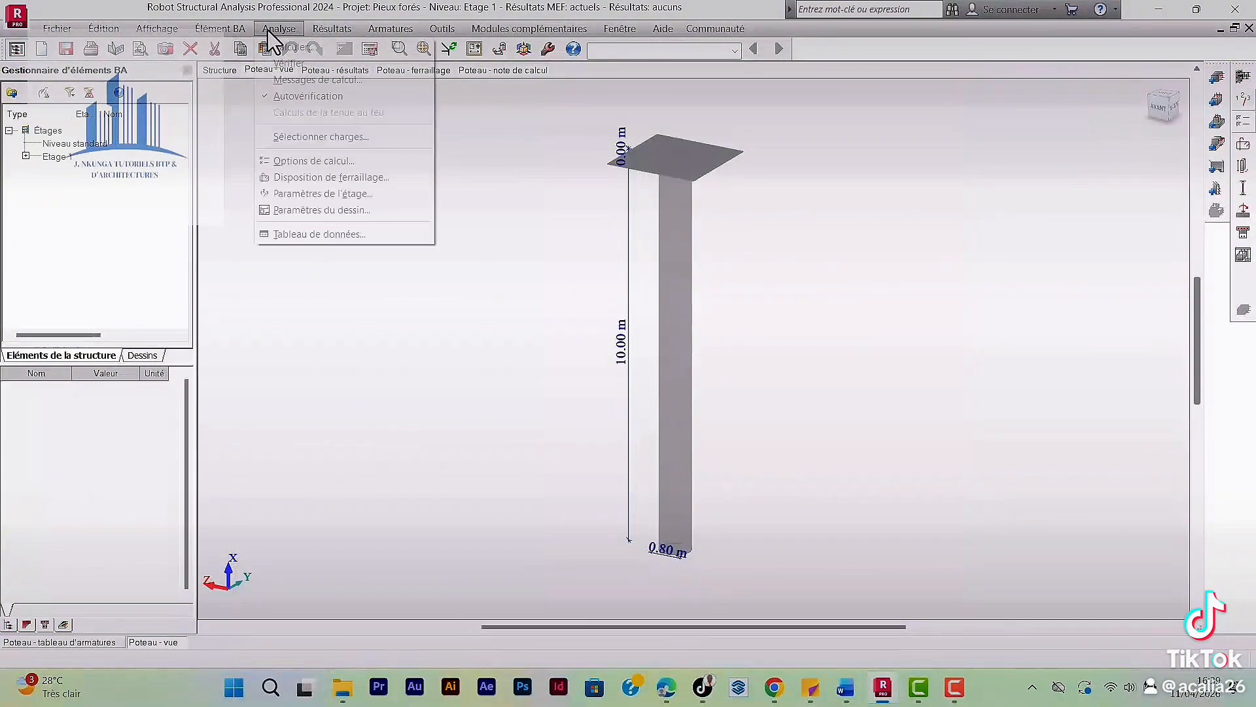
pyautogui.click(308, 213)
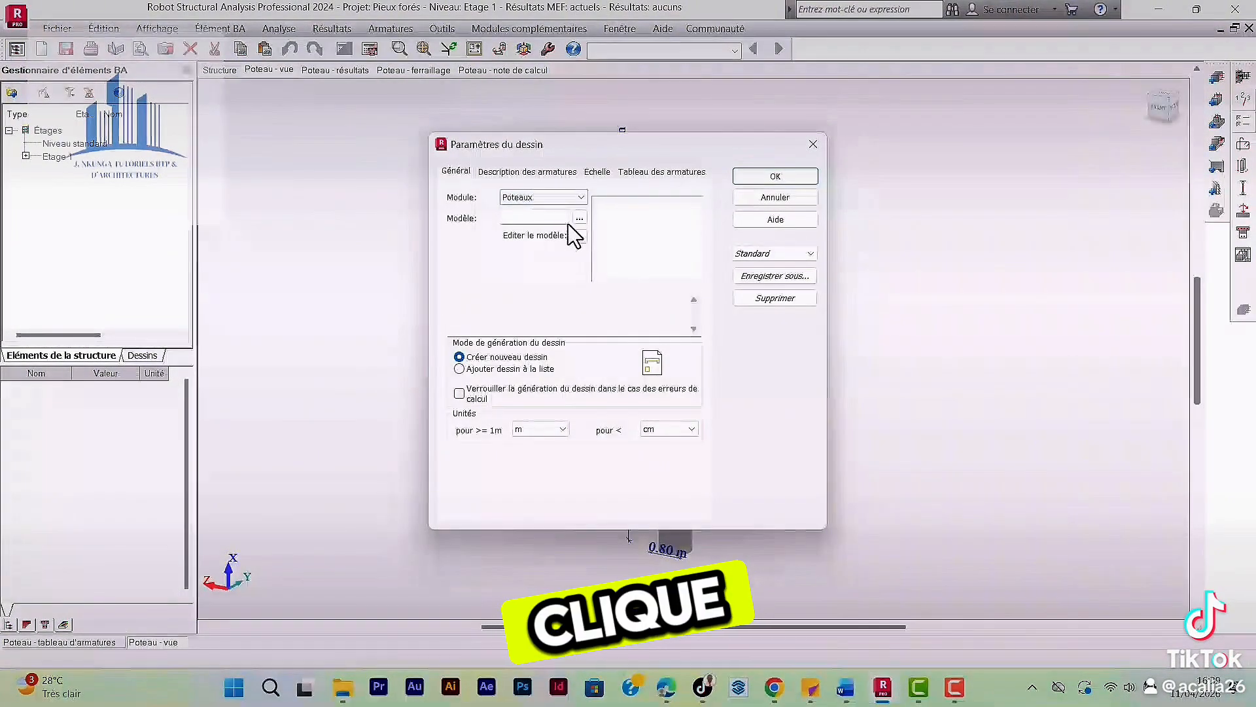
pyautogui.click(579, 216)
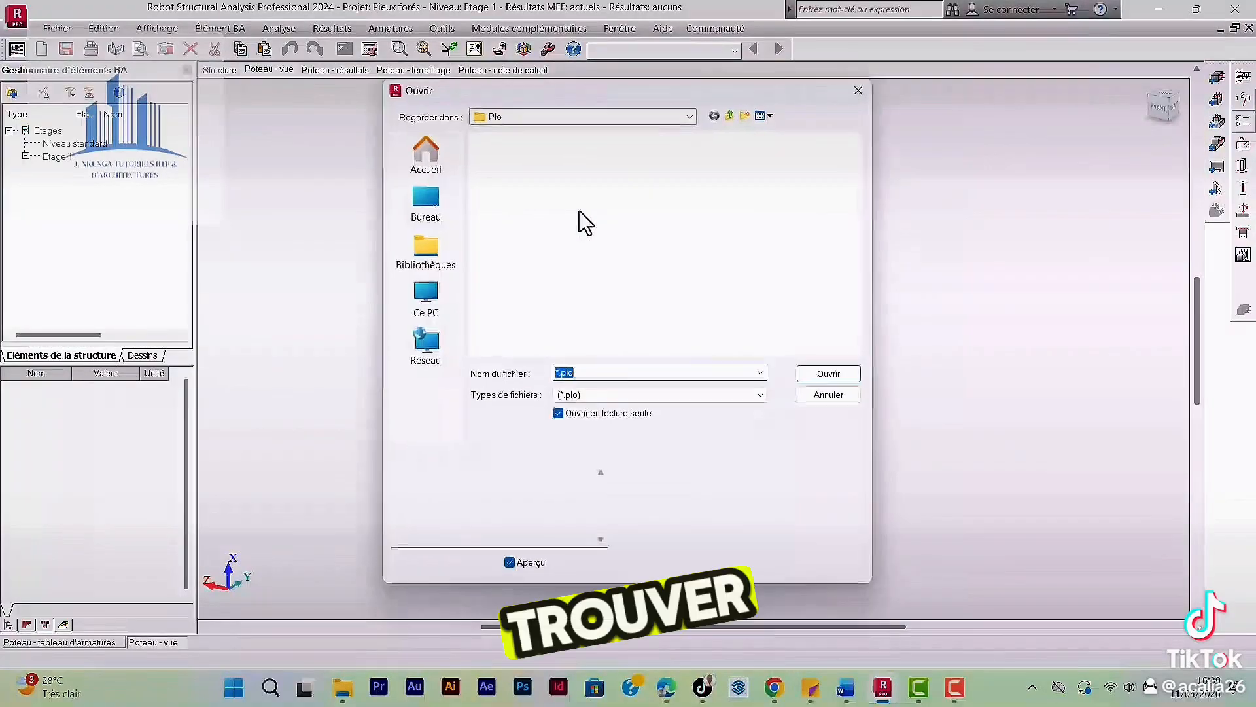
pyautogui.click(632, 242)
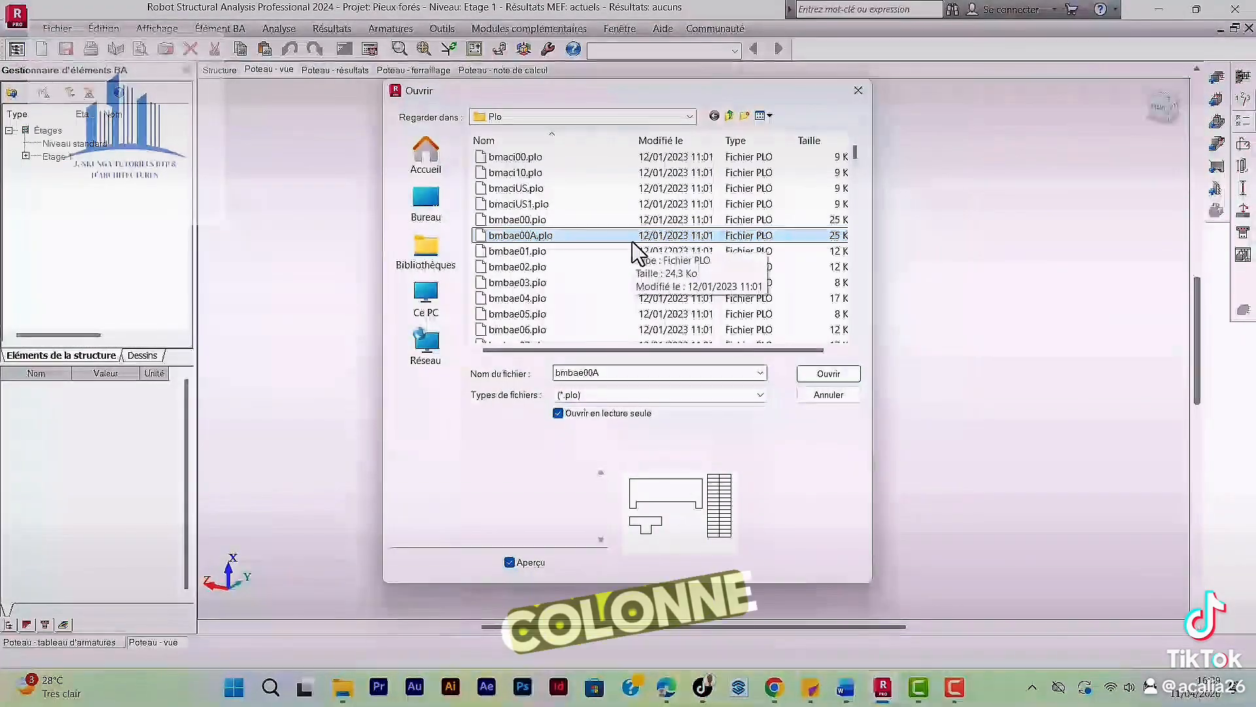
pyautogui.scroll(-2, 522, 245)
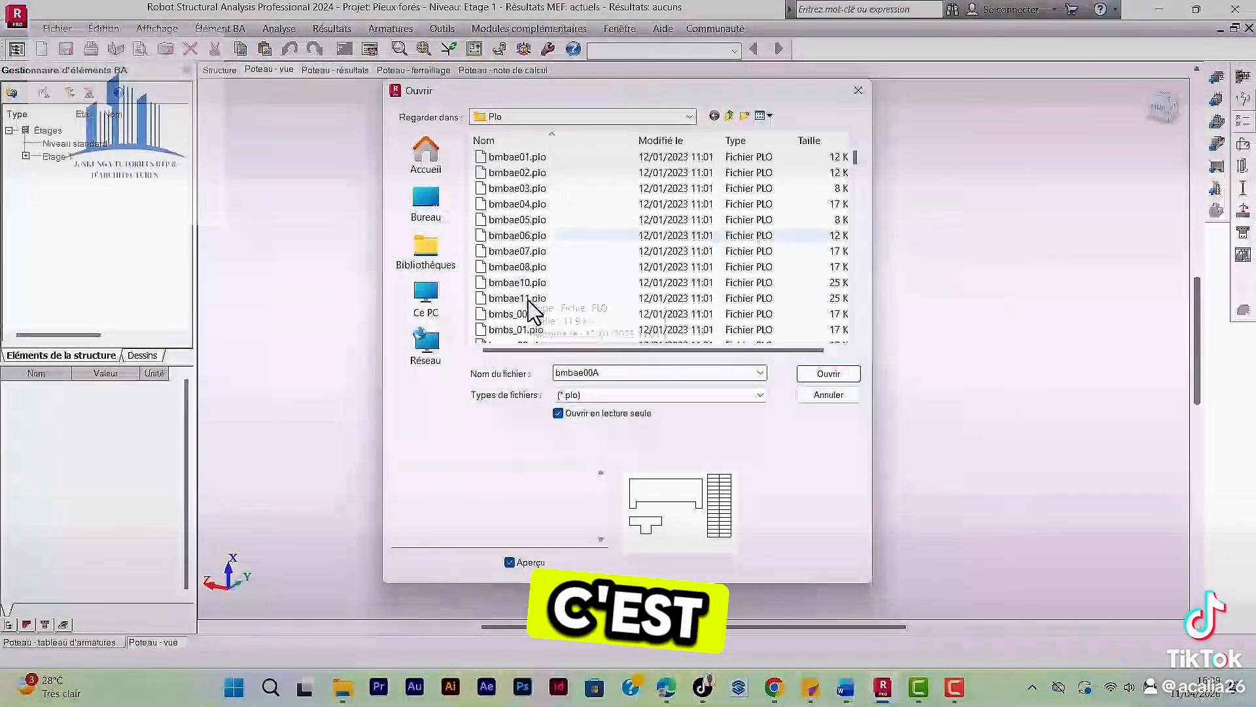
pyautogui.click(526, 253)
pyautogui.scroll(-4, 530, 282)
pyautogui.click(533, 283)
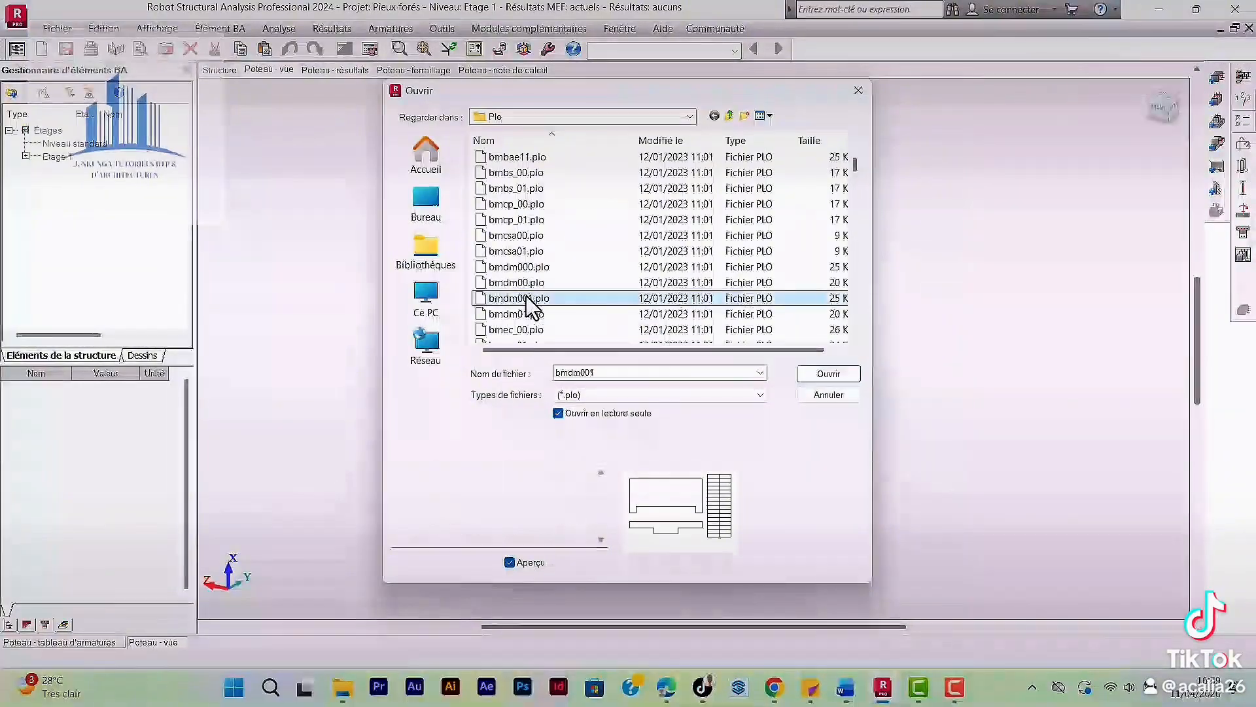
pyautogui.scroll(-3, 533, 284)
pyautogui.scroll(-8, 533, 314)
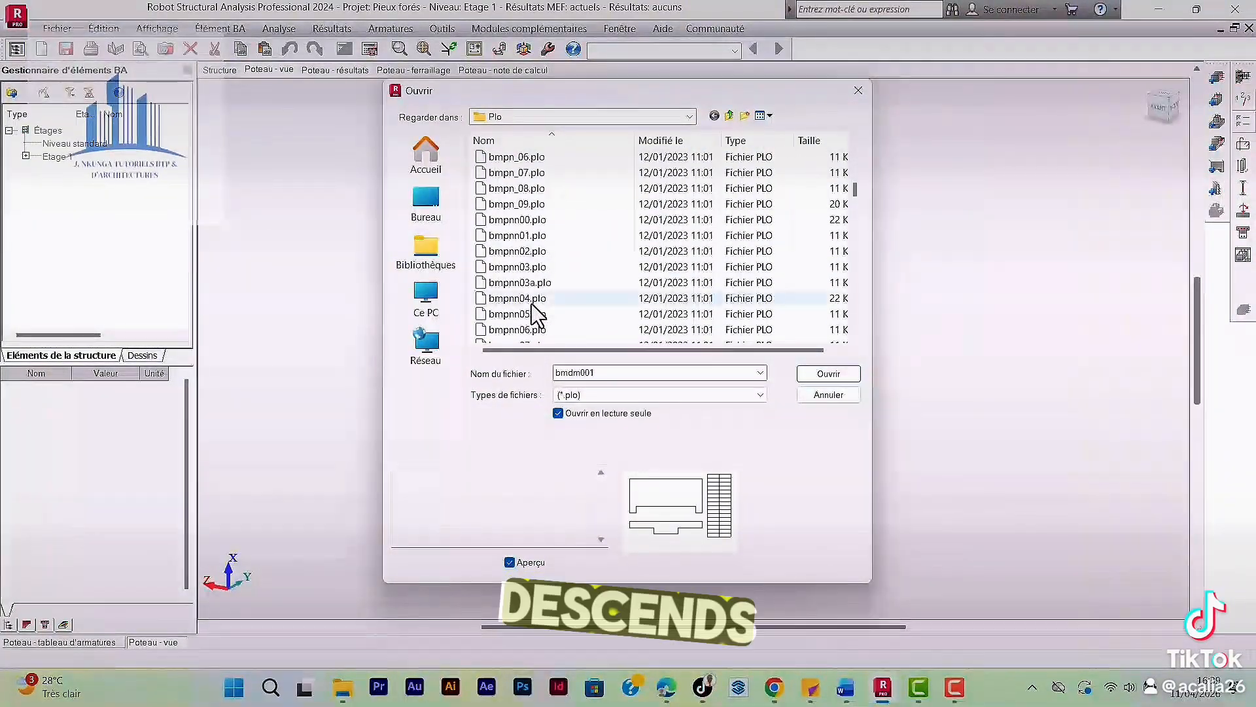
pyautogui.click(509, 284)
pyautogui.scroll(-2, 517, 285)
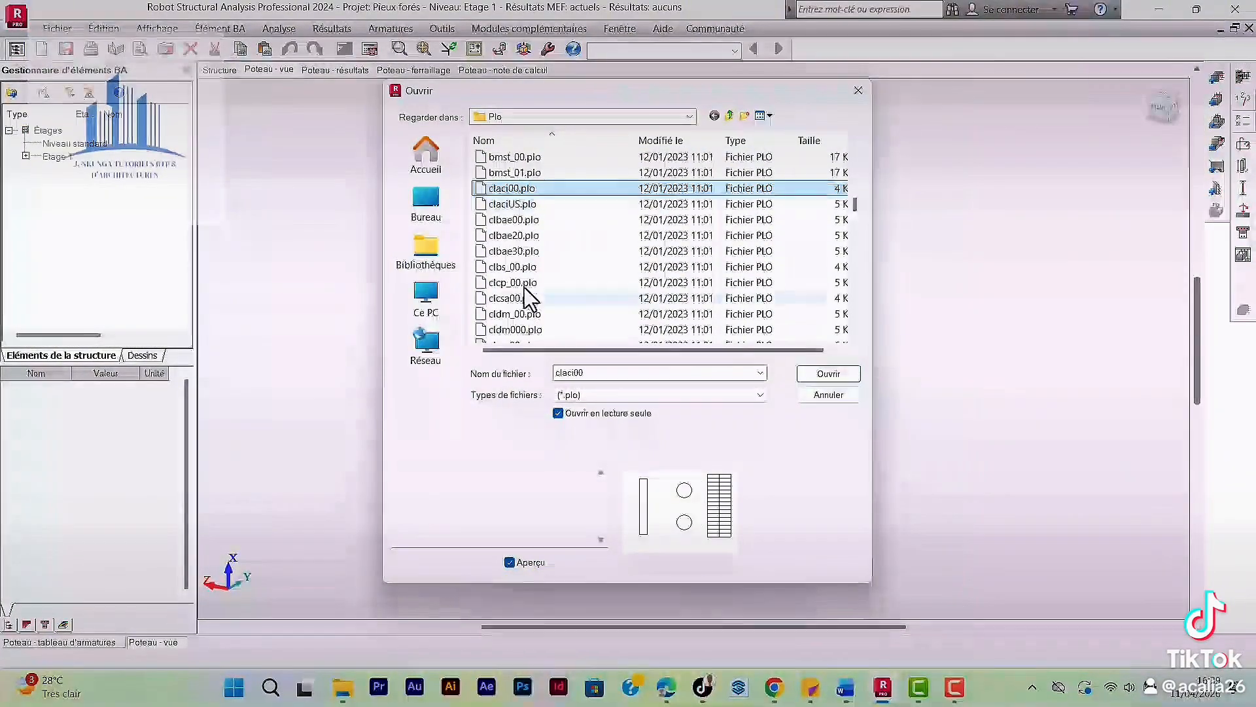
pyautogui.click(524, 220)
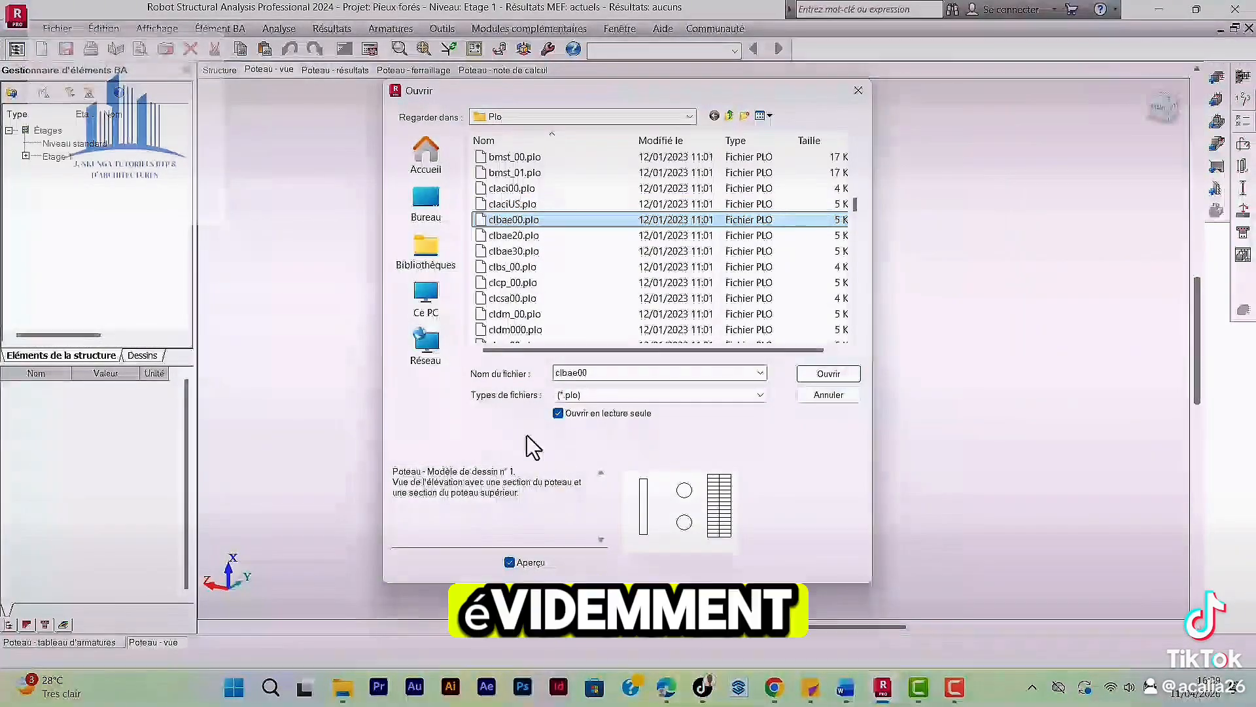
pyautogui.click(829, 372)
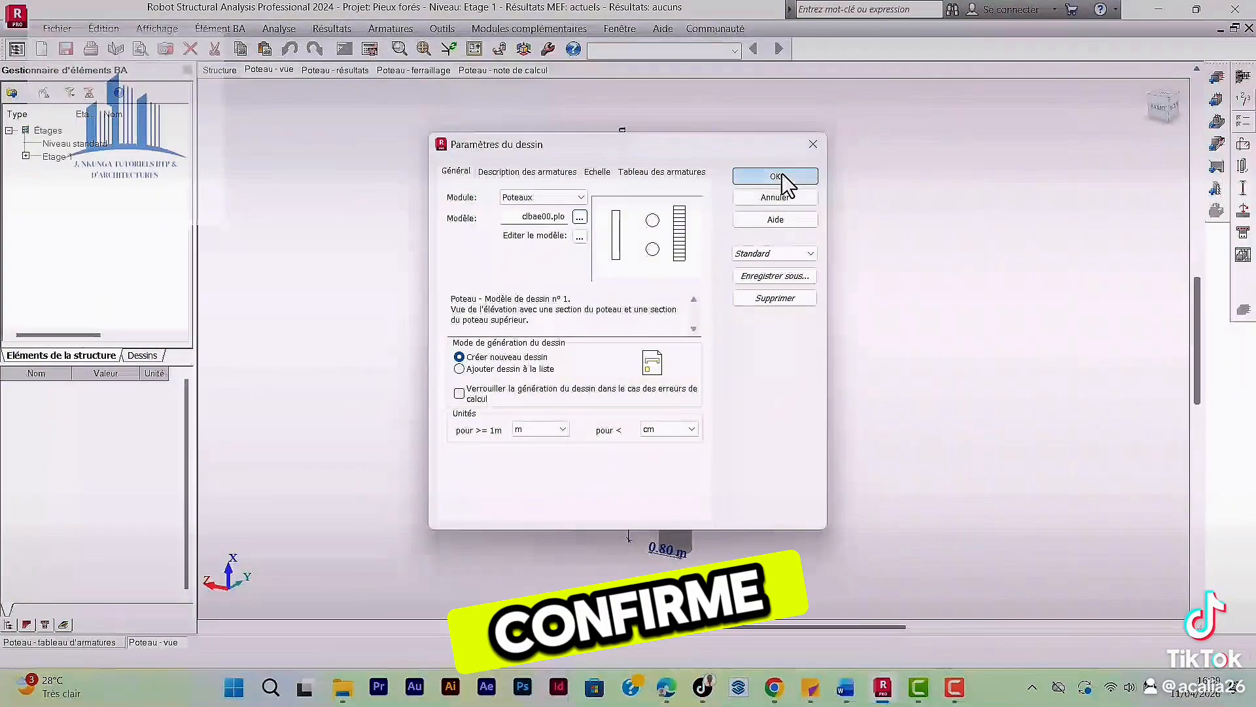
pyautogui.click(776, 176)
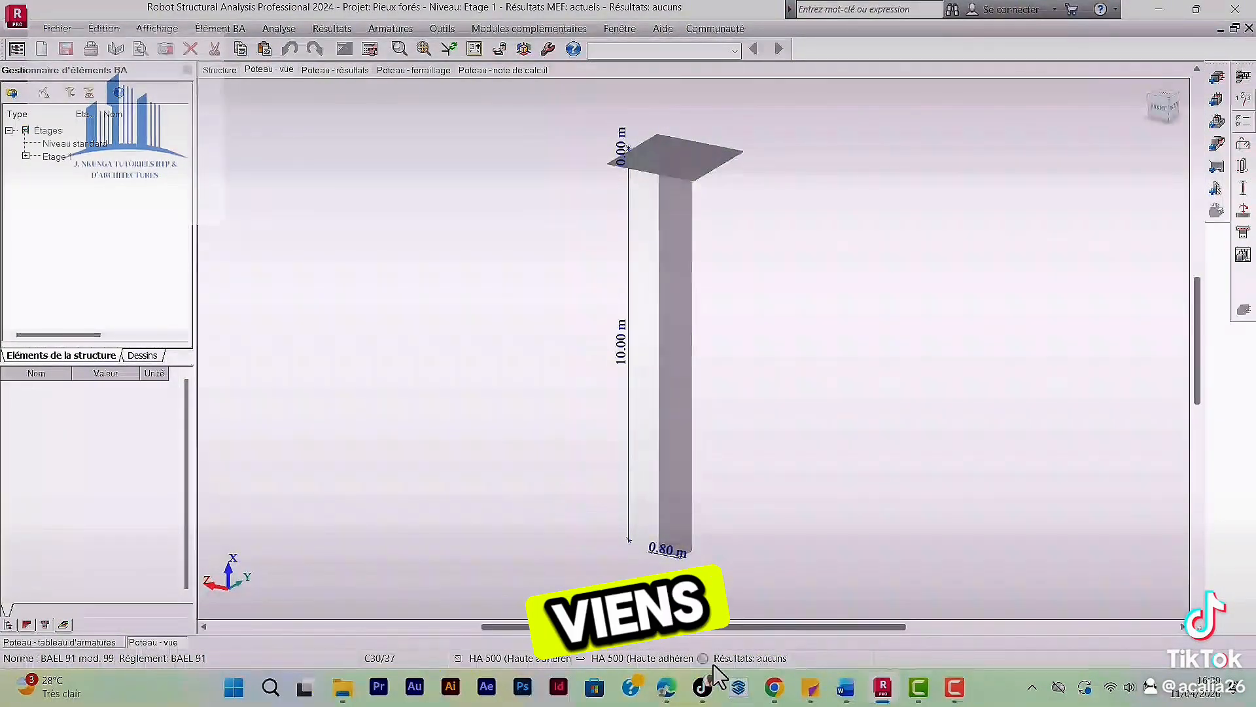
# Switch to Edge and examine the bored pile calculation note, geotechnical sizing note and execution plan PDFs.
pyautogui.click(666, 687)
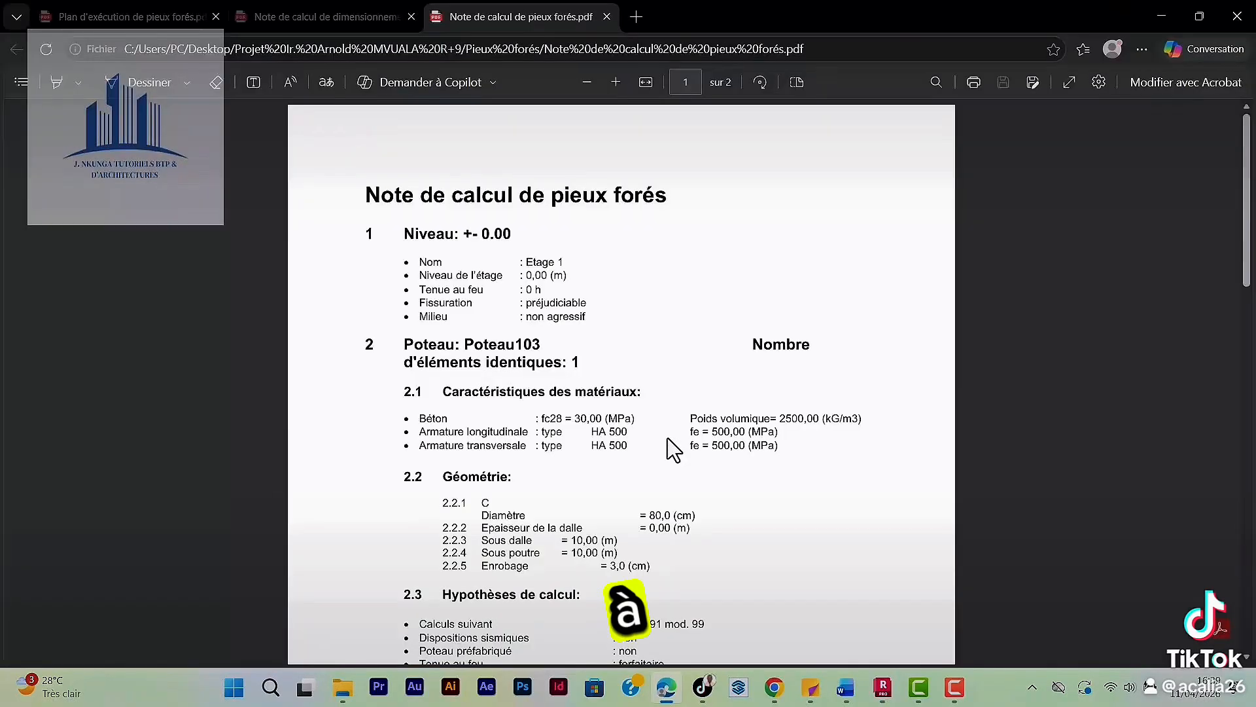
pyautogui.click(328, 17)
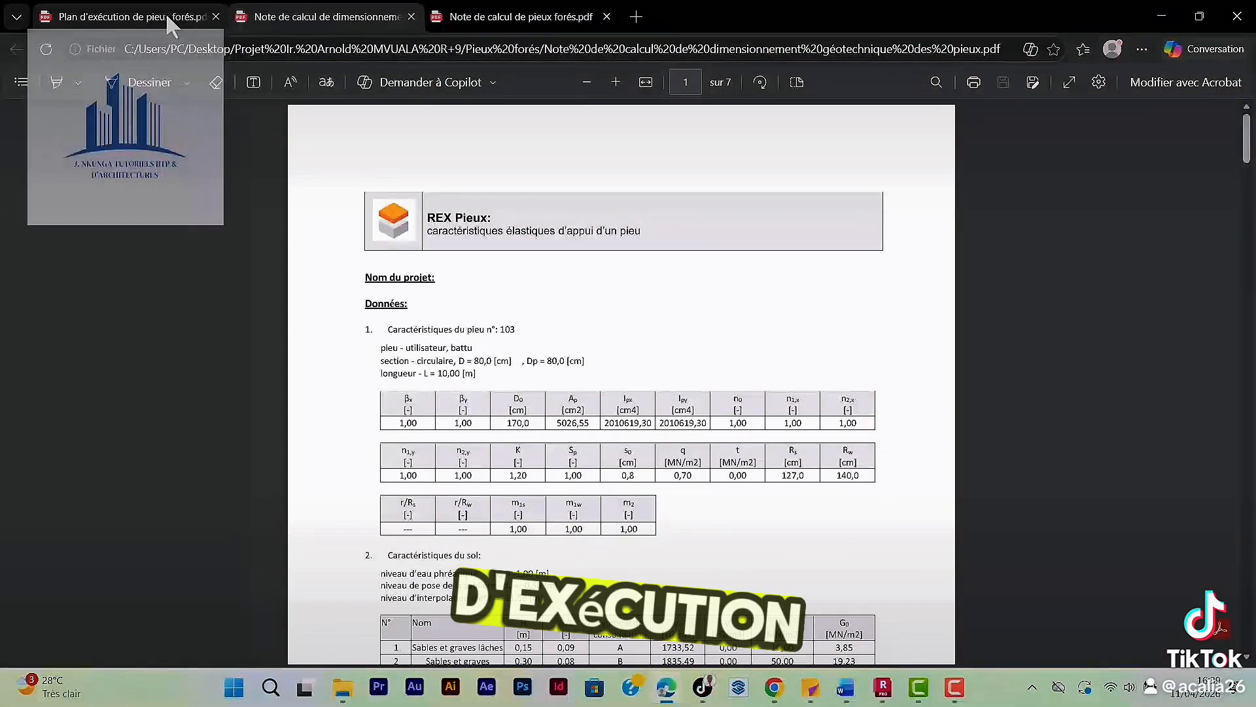
pyautogui.click(177, 13)
pyautogui.scroll(-1, 532, 288)
pyautogui.scroll(1, 532, 287)
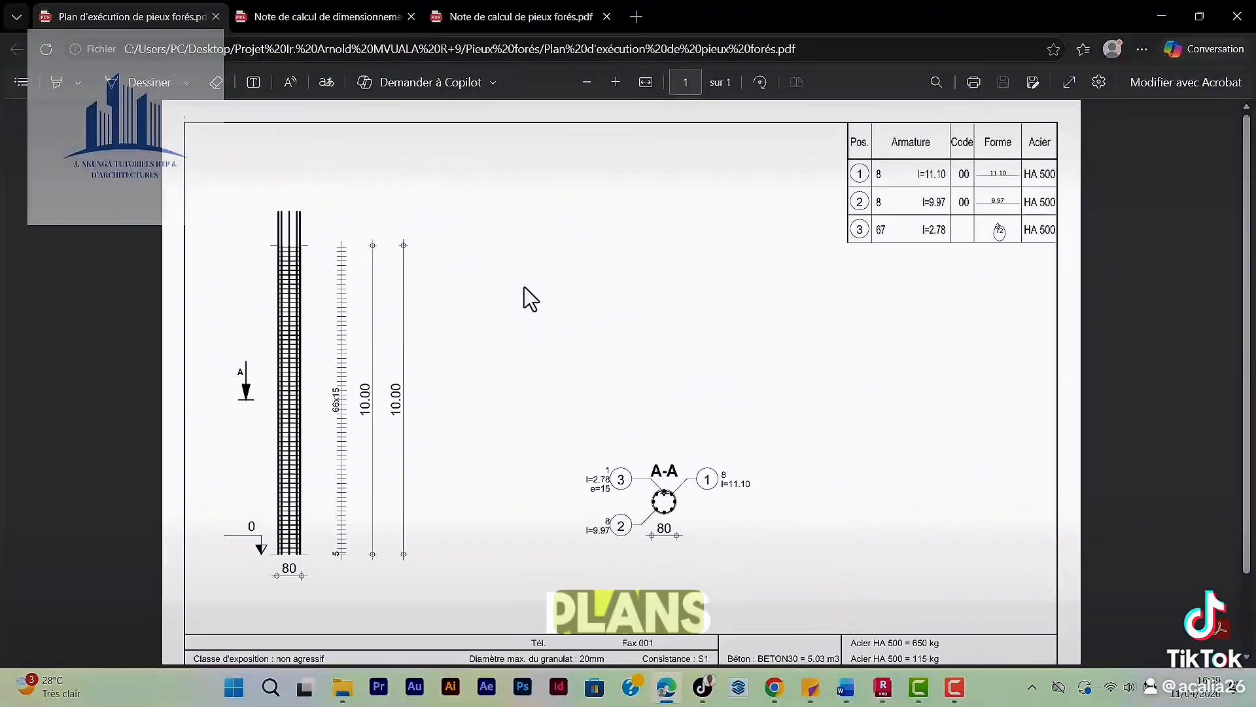
pyautogui.scroll(-1, 356, 394)
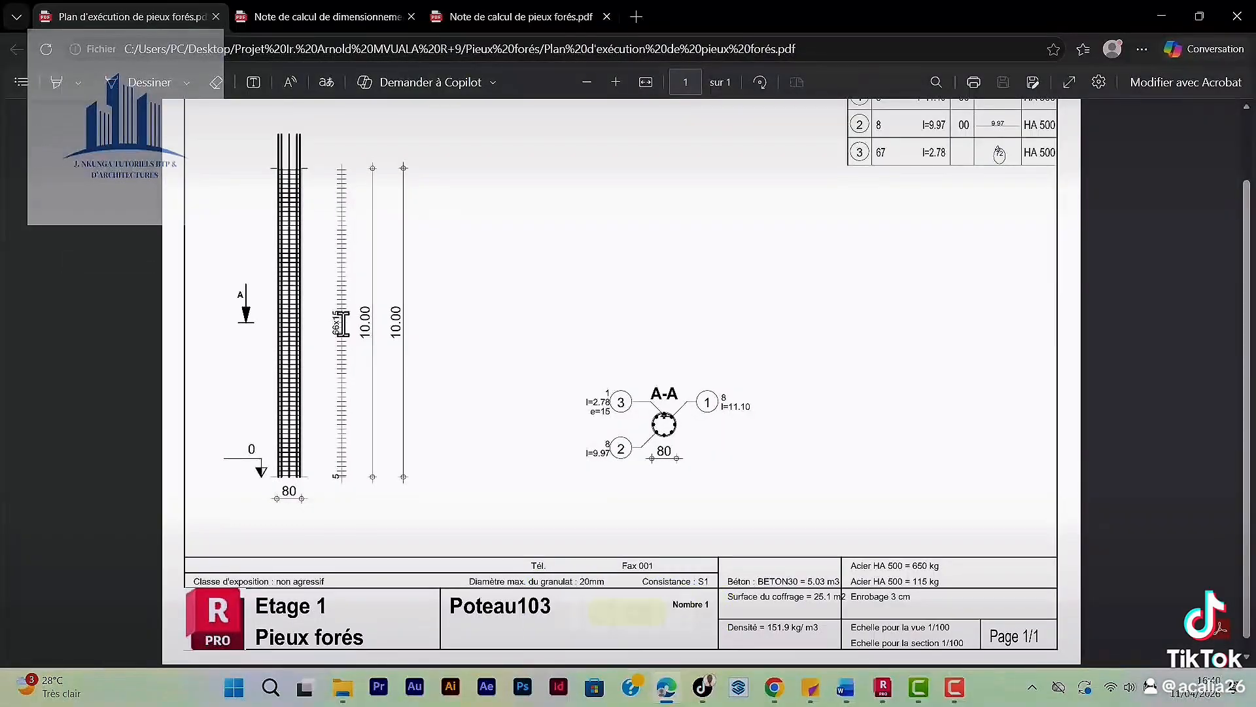
pyautogui.scroll(-1, 320, 352)
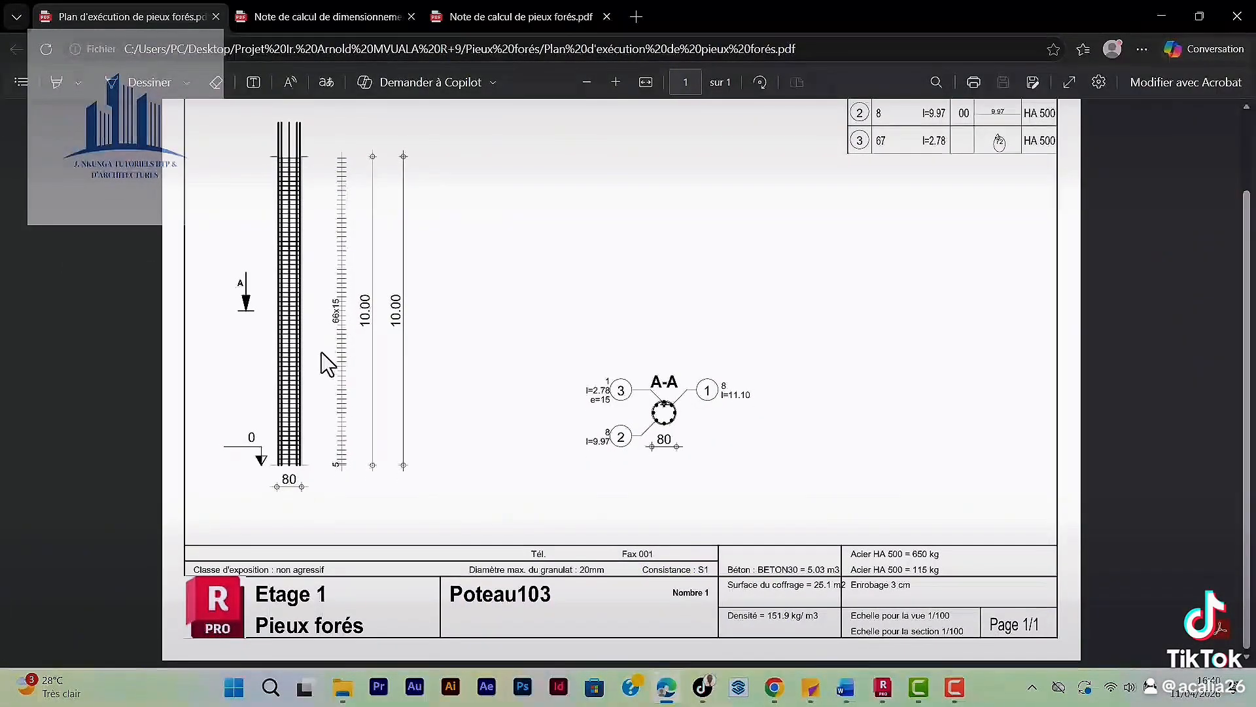
# Examine the bored pile execution plan: elevation, dimensions, section A-A, bar schedule and the quantities in the title block.
pyautogui.scroll(3, 322, 351)
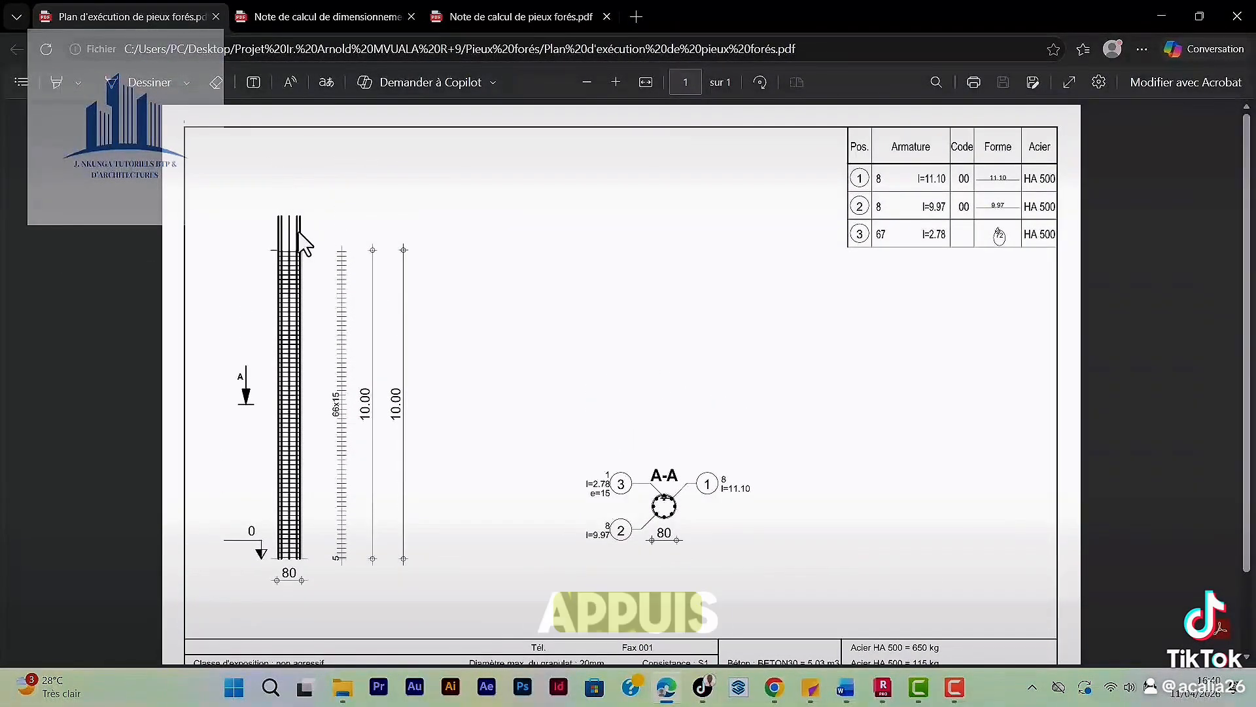
pyautogui.scroll(-3, 393, 354)
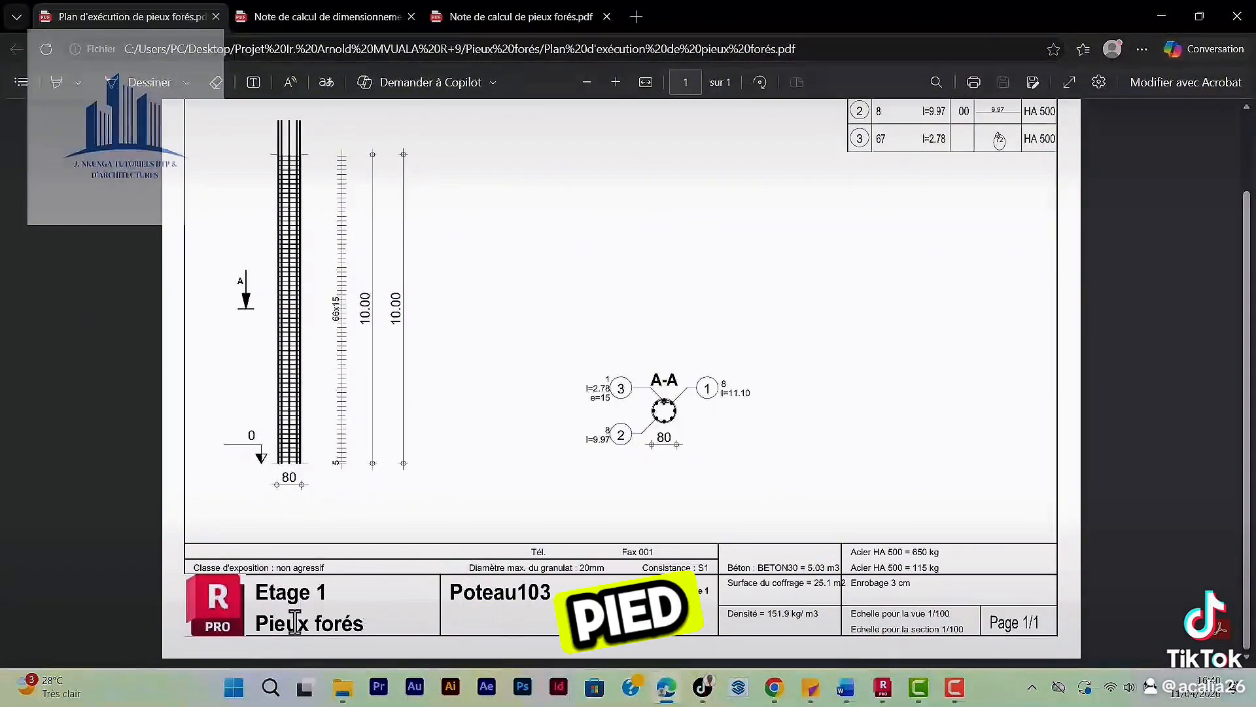
pyautogui.scroll(3, 665, 617)
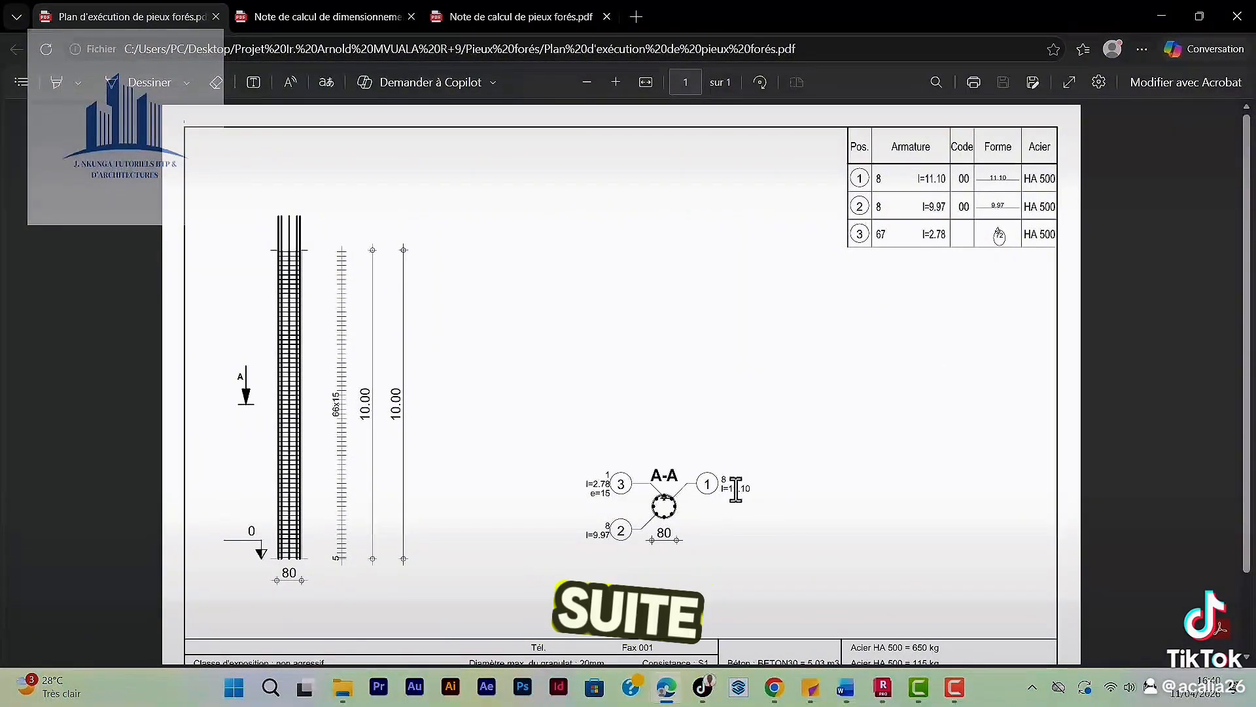
pyautogui.scroll(-2, 737, 491)
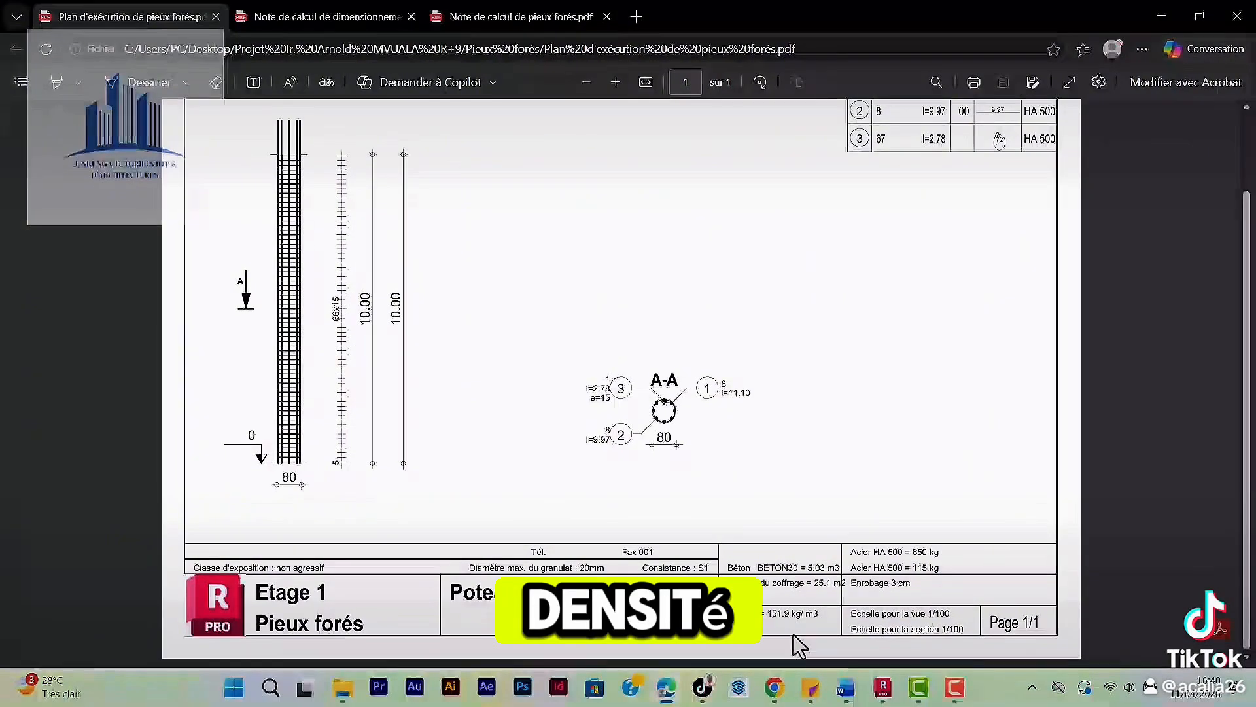
pyautogui.scroll(2, 682, 532)
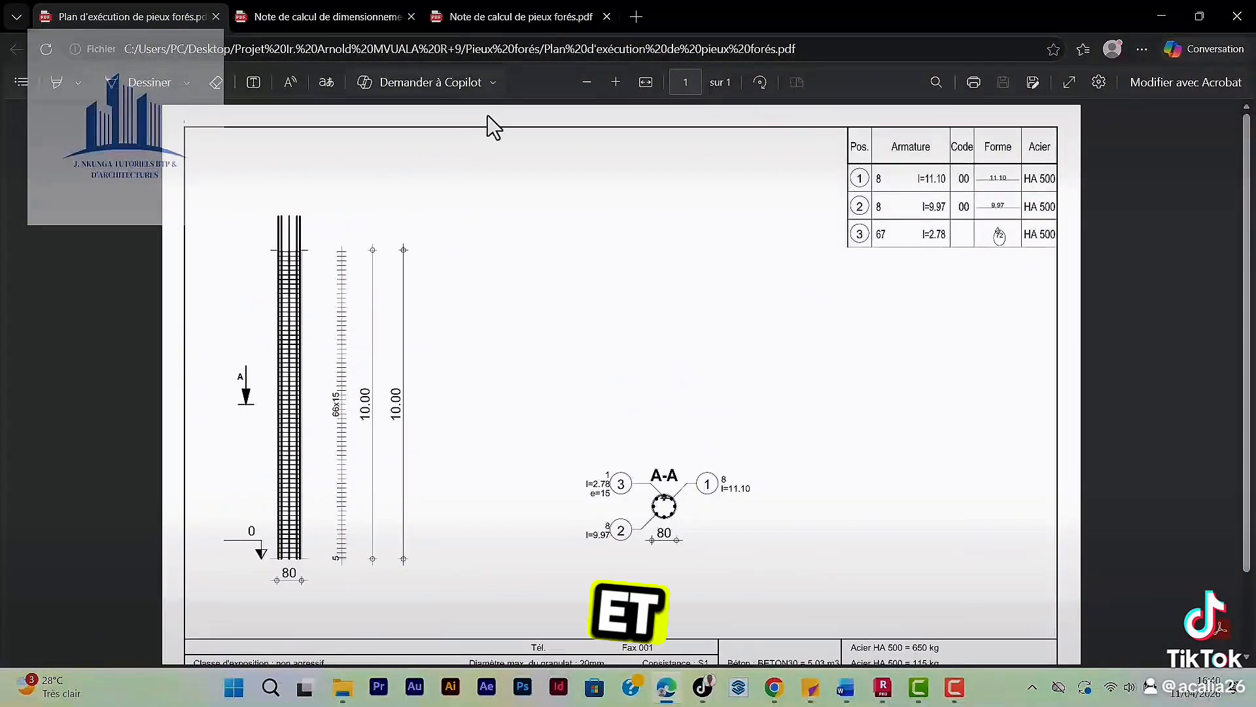
# Review the geotechnical sizing note, from the pile 103 and soil characteristics through the soil reaction diagrams to the pile base support stiffnesses.
pyautogui.click(337, 17)
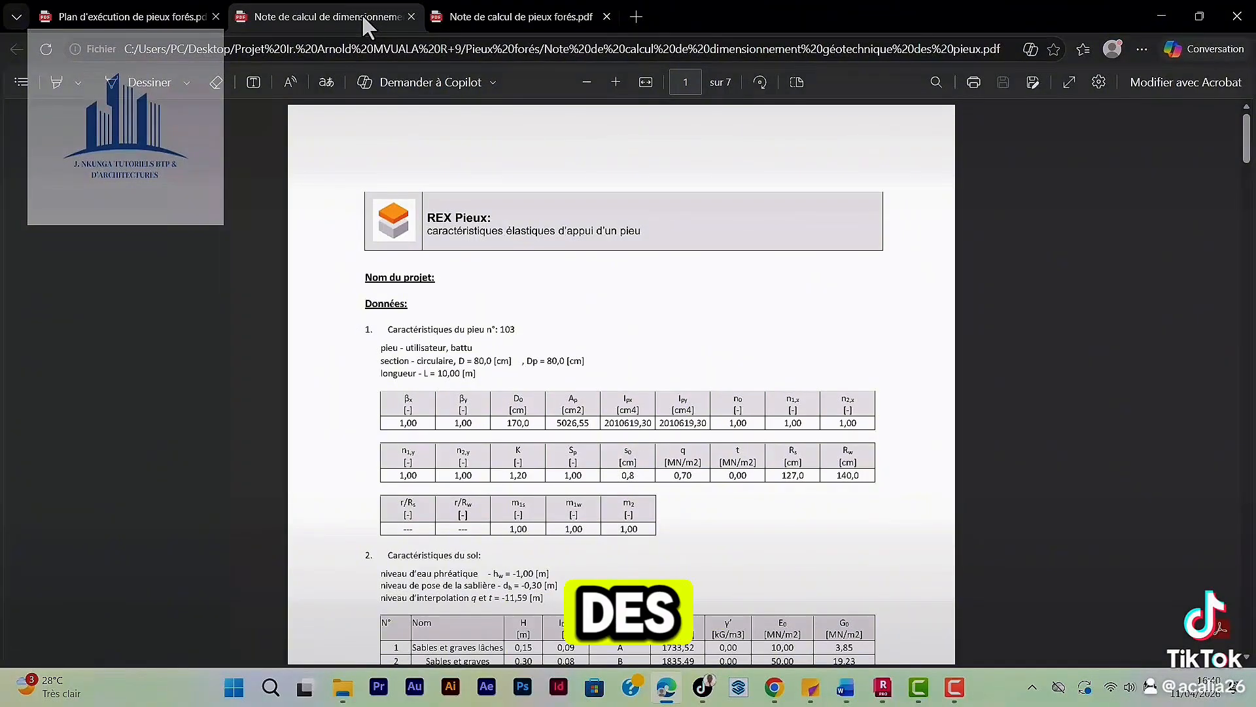
pyautogui.scroll(-1, 492, 216)
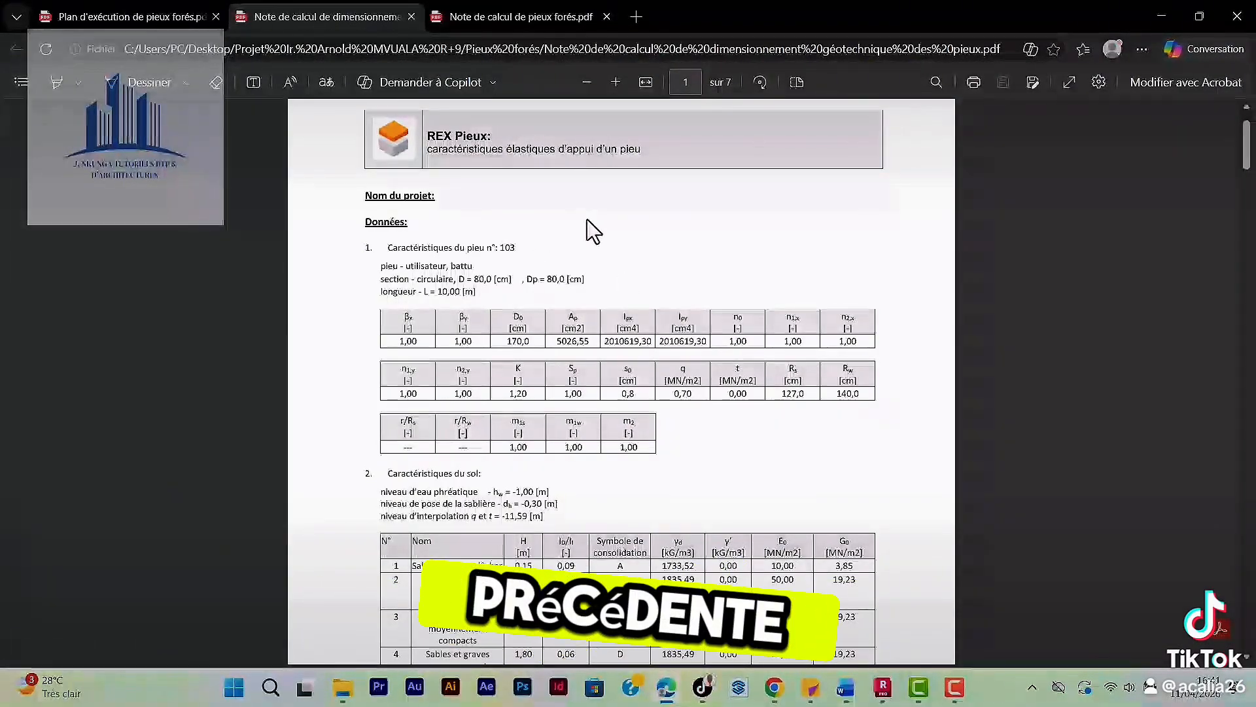
pyautogui.scroll(2, 587, 218)
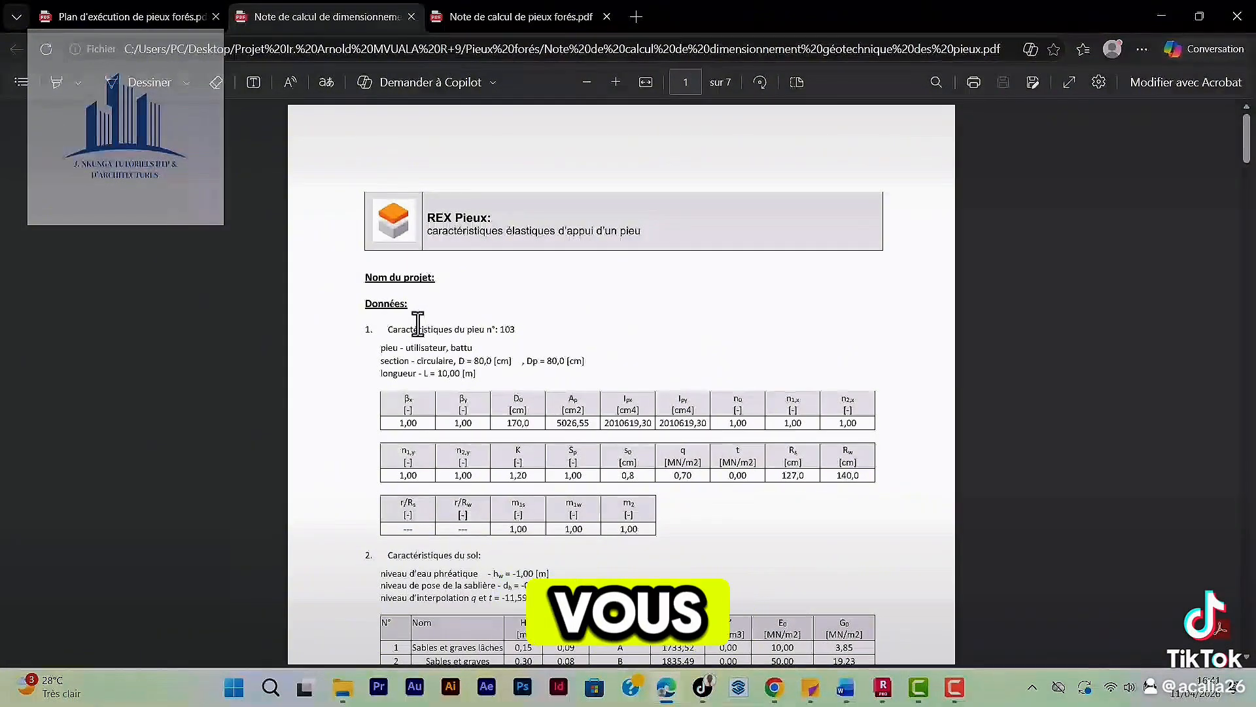
pyautogui.scroll(-2, 468, 351)
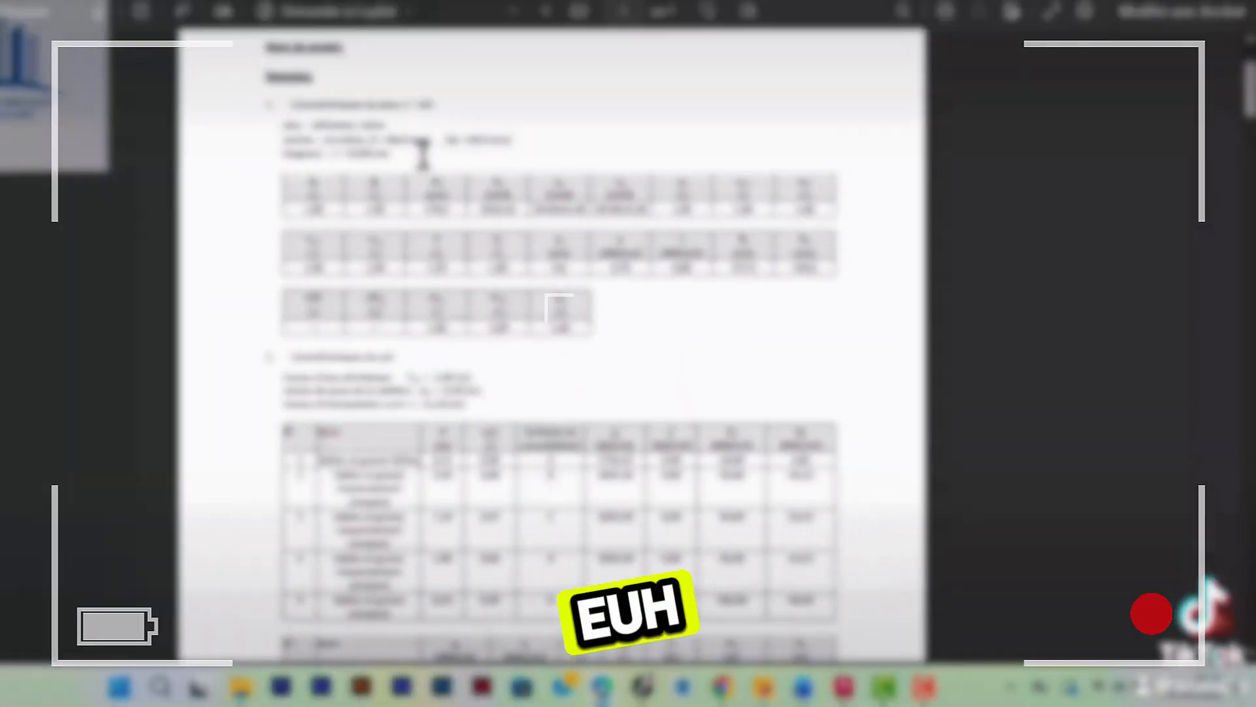
pyautogui.scroll(-2, 516, 278)
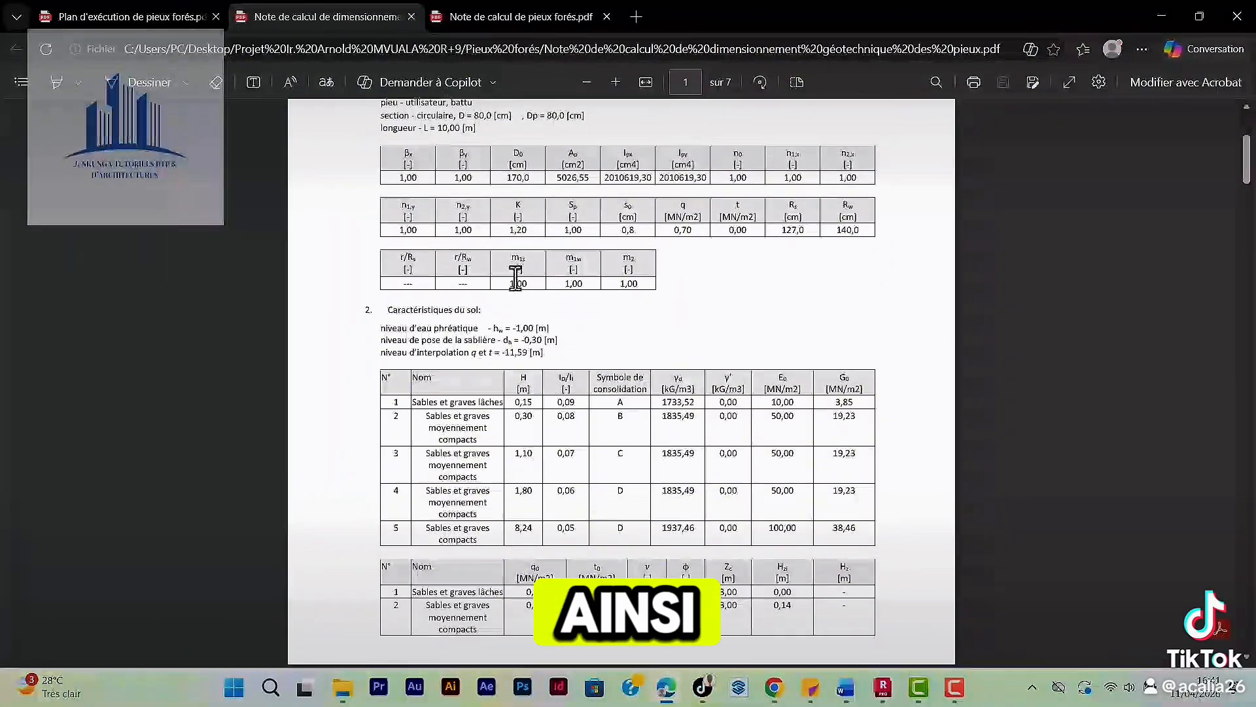
pyautogui.scroll(-6, 524, 386)
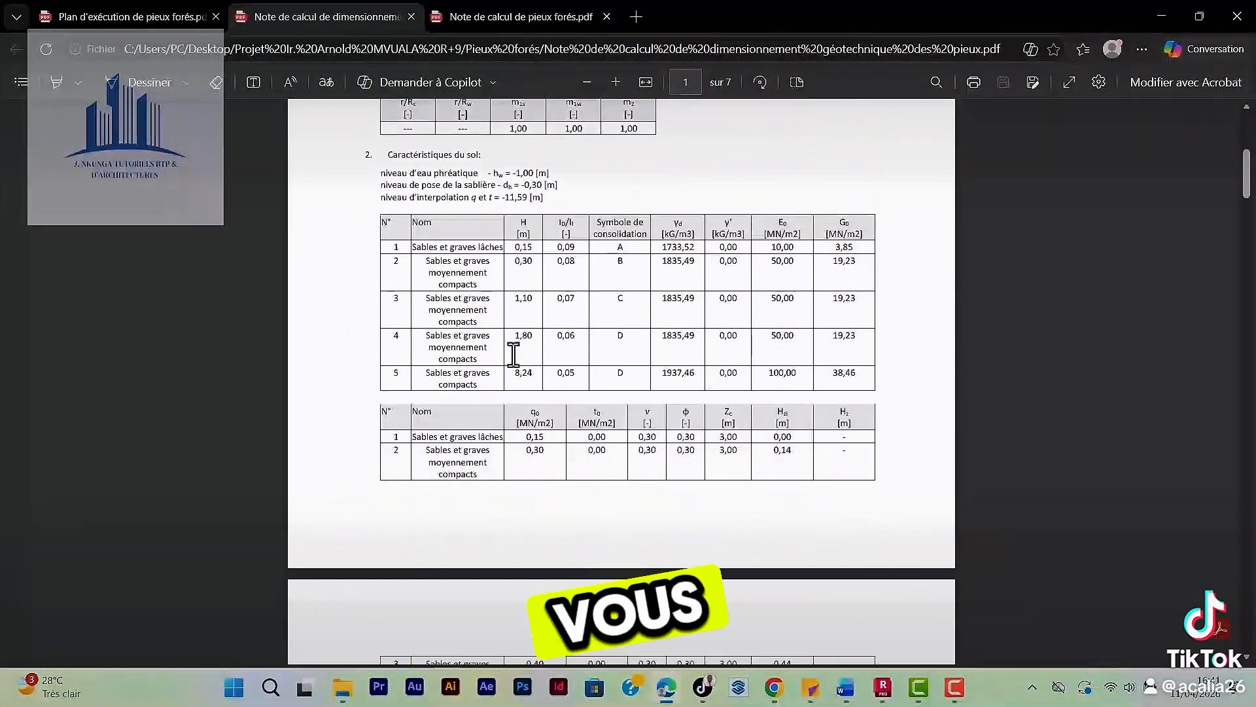
pyautogui.scroll(-13, 513, 356)
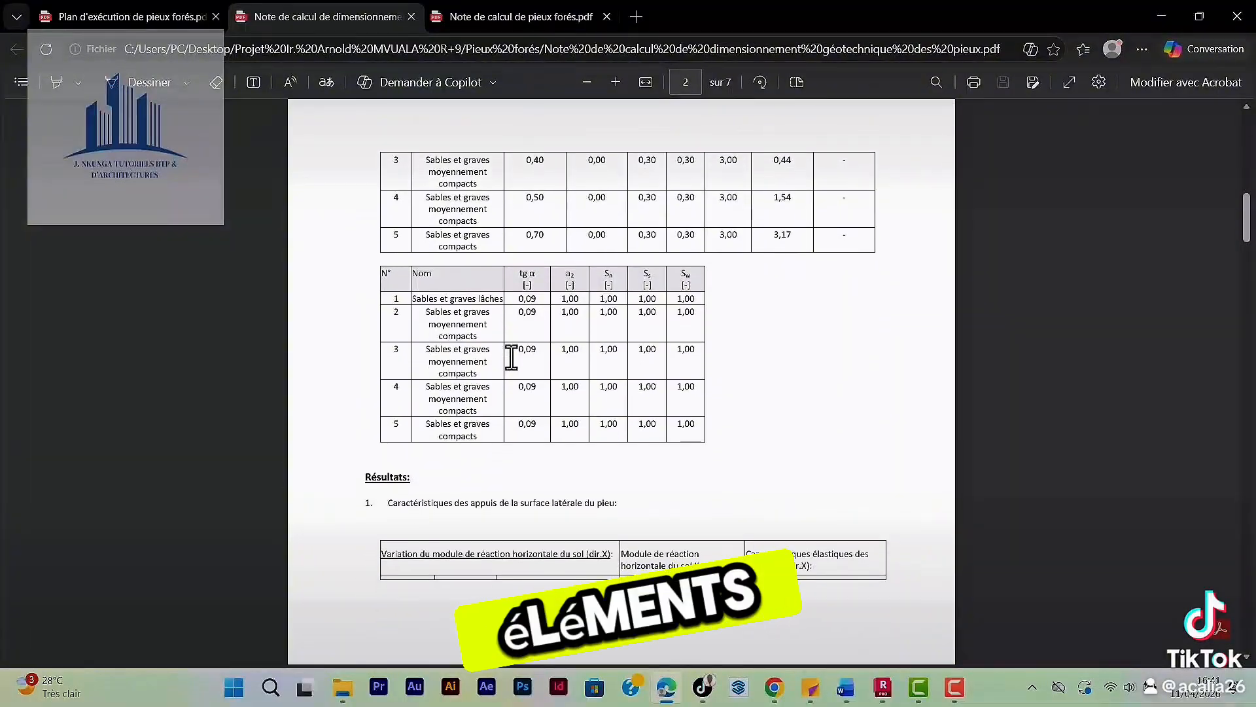
pyautogui.scroll(-15, 579, 341)
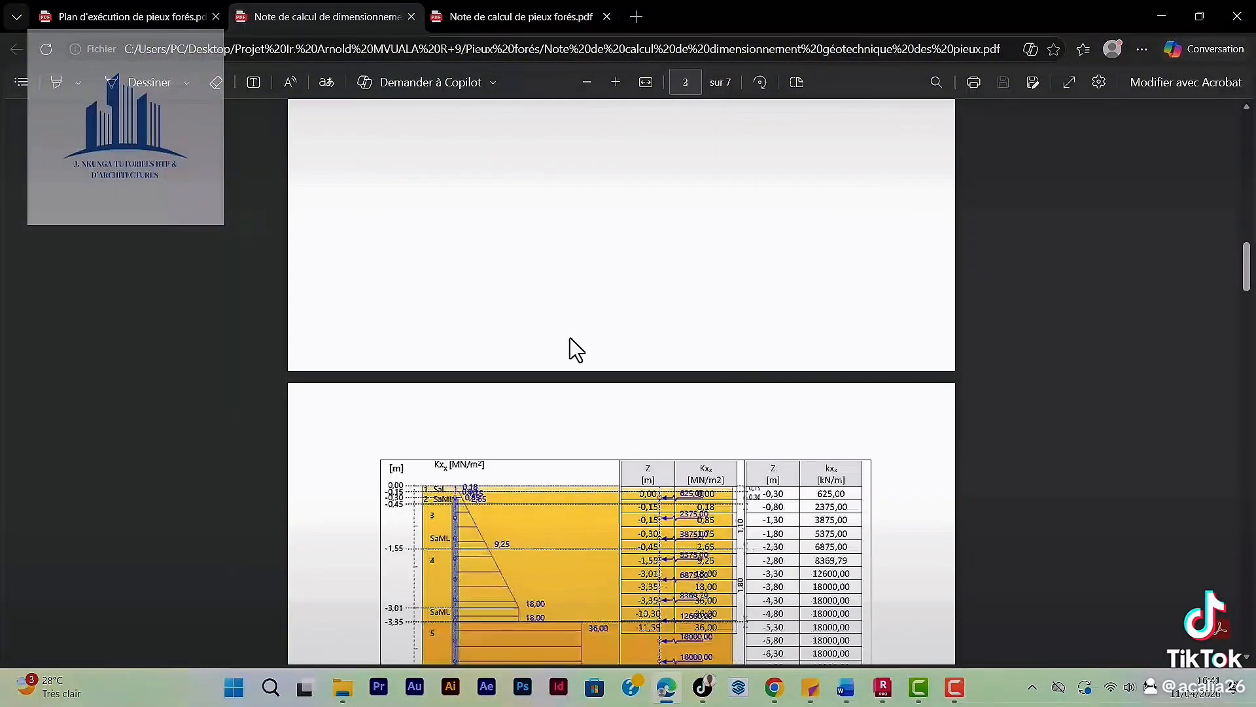
pyautogui.scroll(-4, 567, 339)
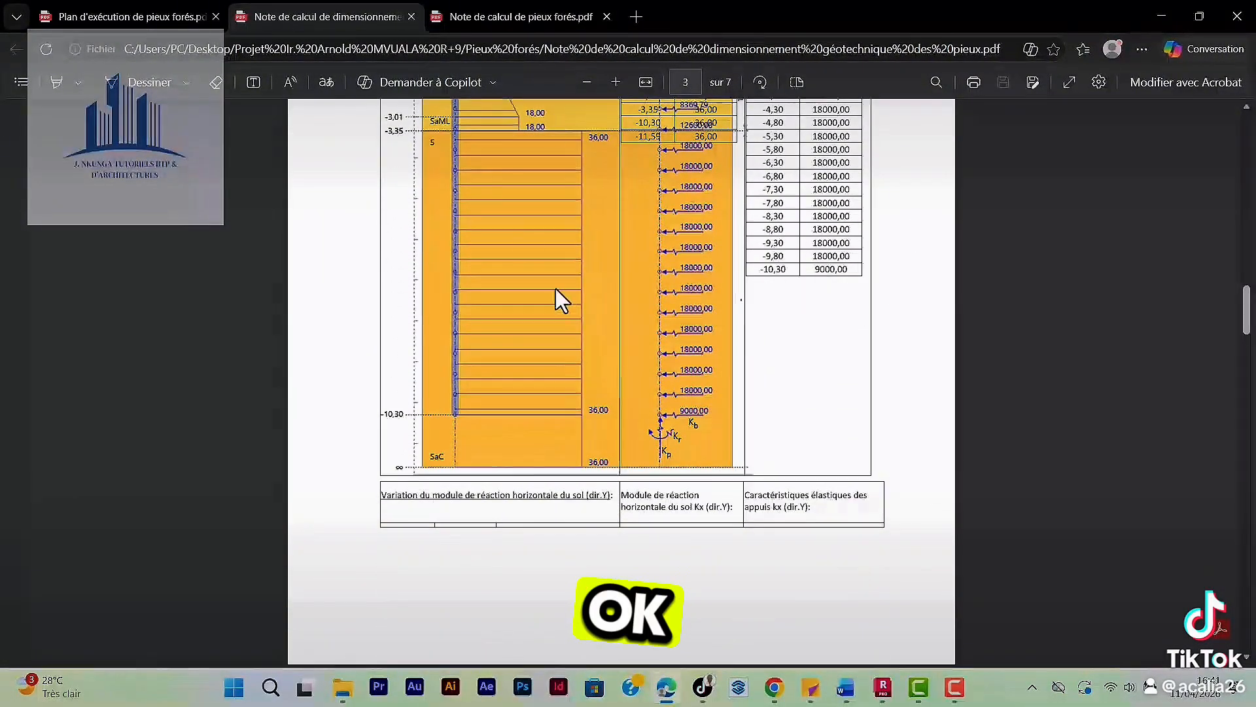
pyautogui.scroll(6, 628, 292)
pyautogui.scroll(-18, 708, 384)
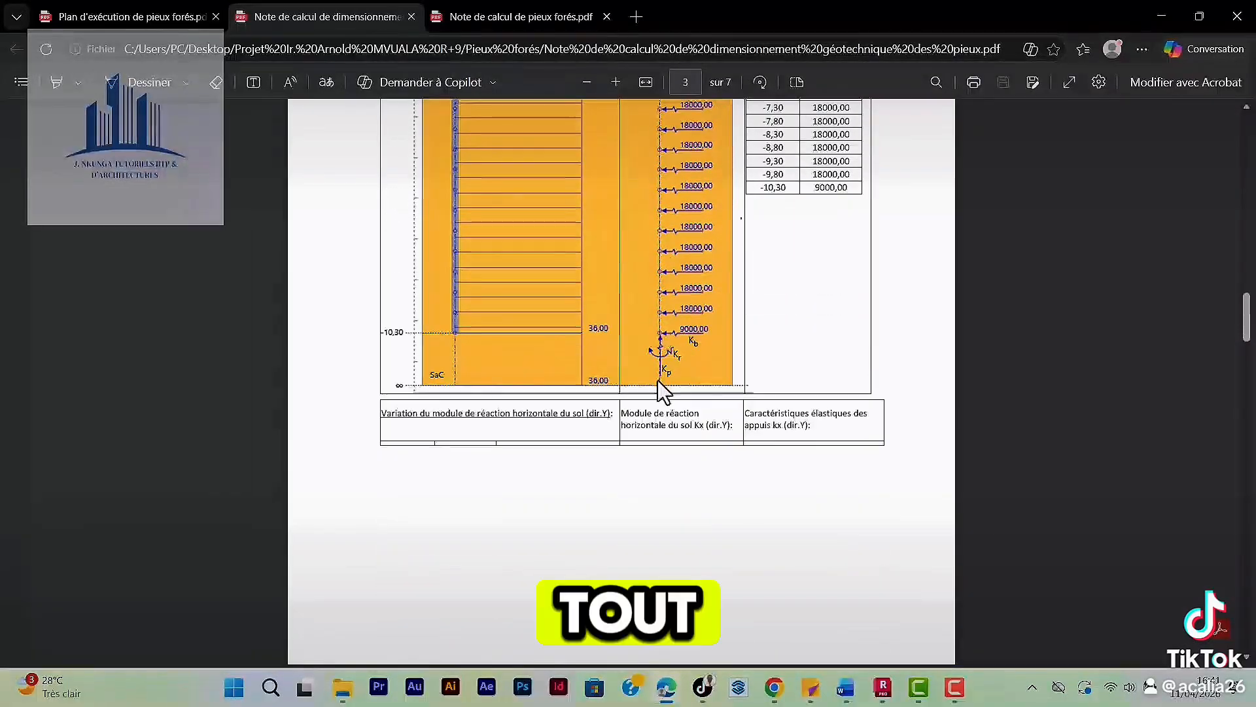
pyautogui.scroll(-20, 631, 395)
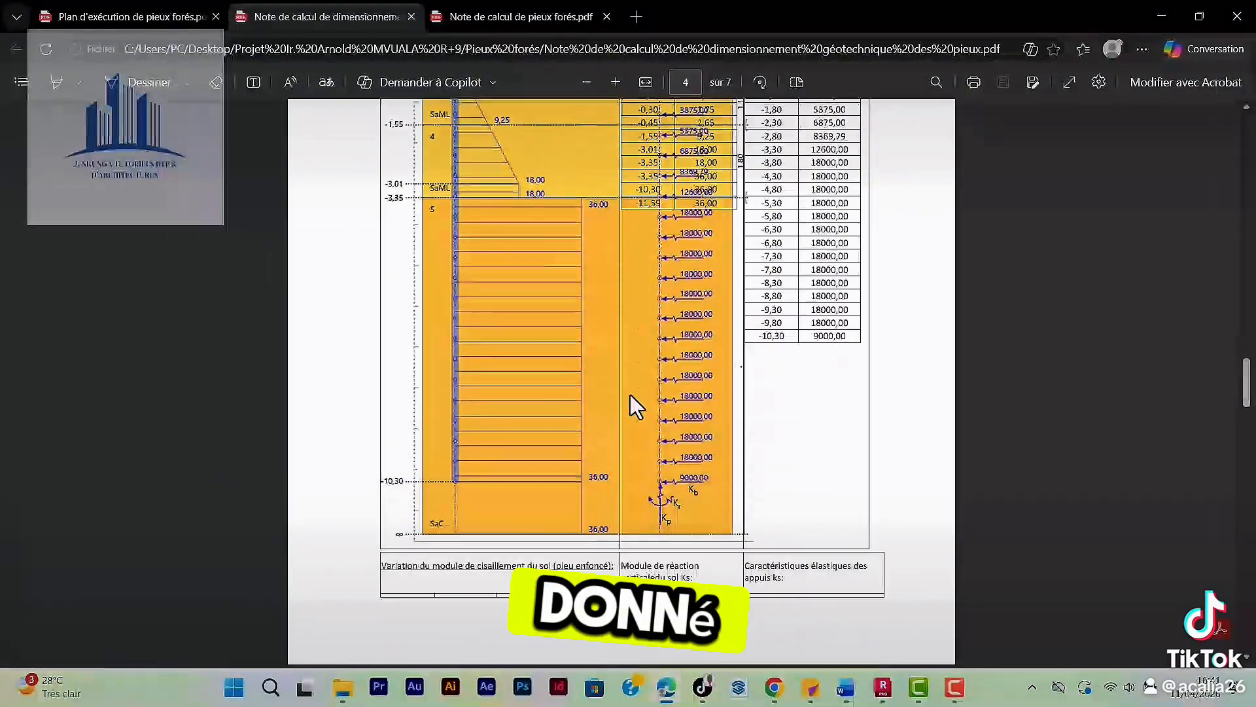
pyautogui.scroll(-15, 618, 392)
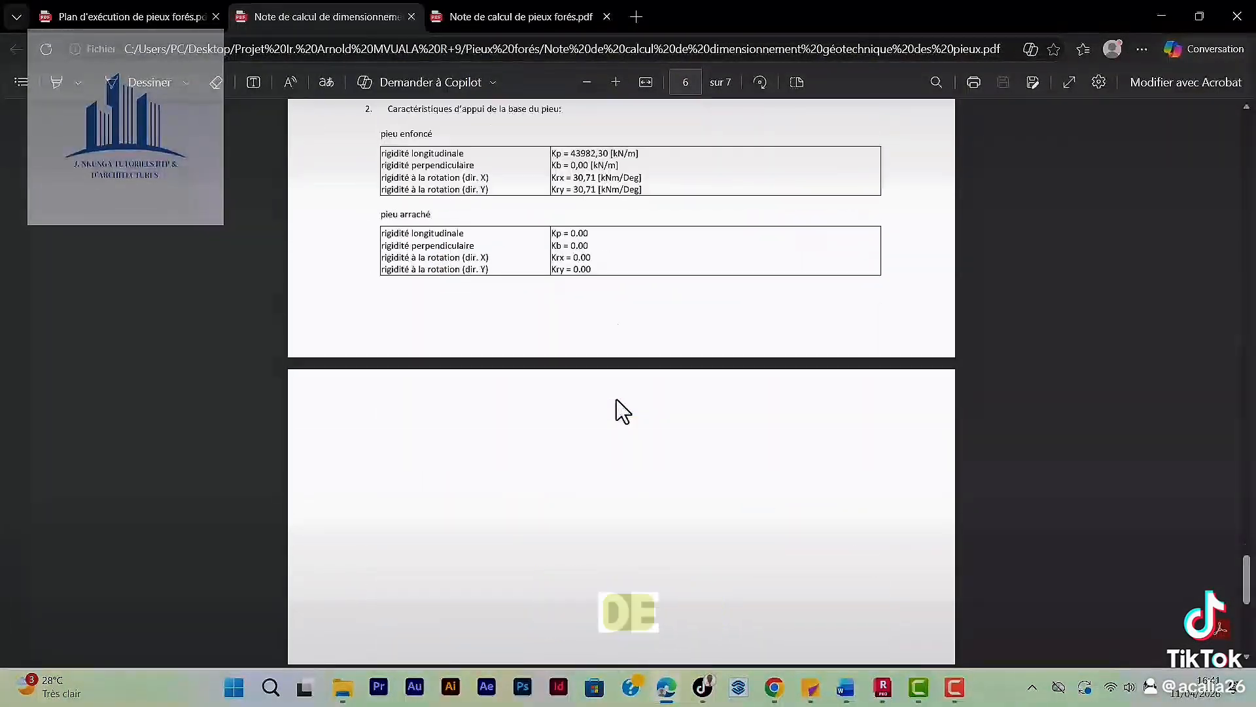
# Review the bored pile calculation note, covering materials, geometry, calculation assumptions, loads, reinforcement and quantities.
pyautogui.click(523, 27)
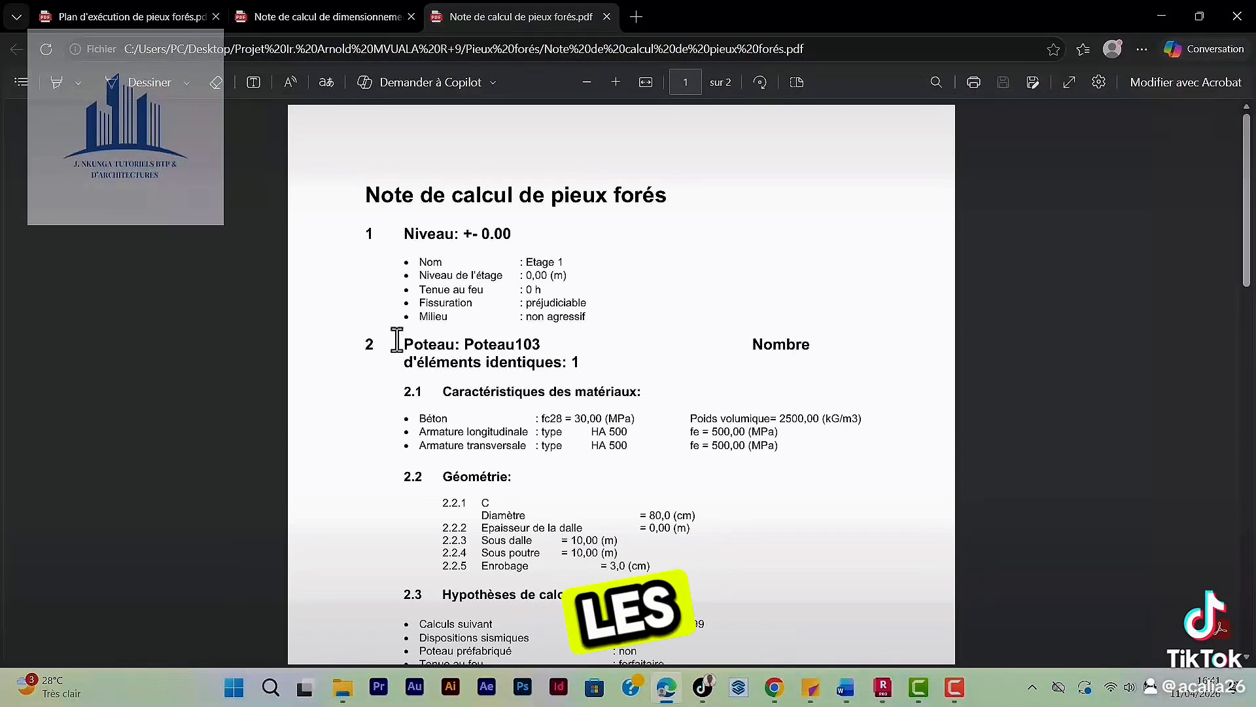
pyautogui.scroll(-4, 555, 355)
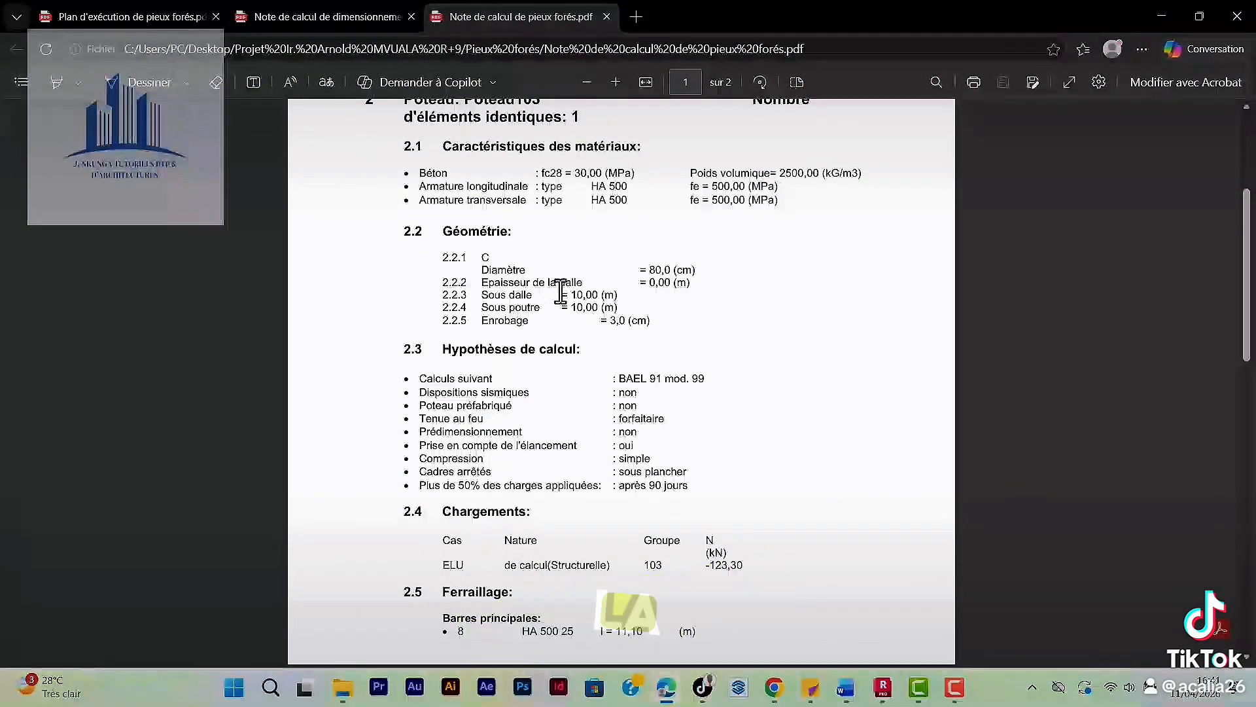
pyautogui.scroll(-8, 550, 368)
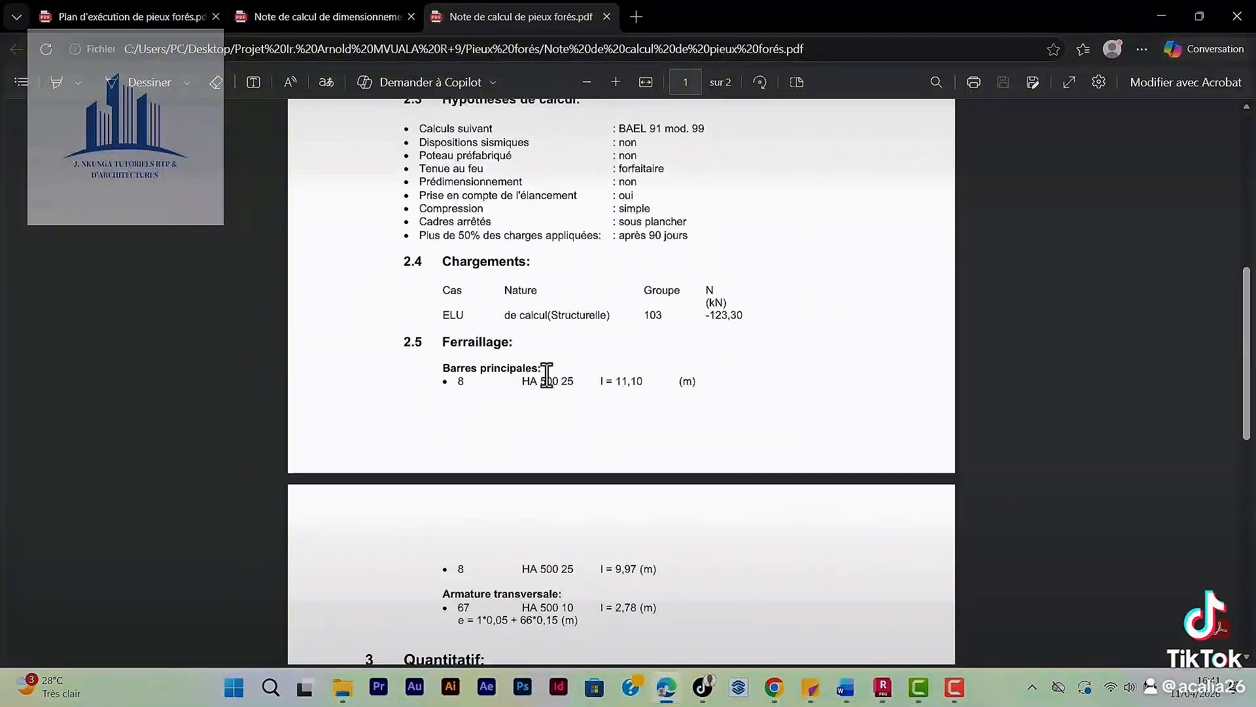
pyautogui.scroll(-7, 543, 377)
pyautogui.scroll(9, 575, 471)
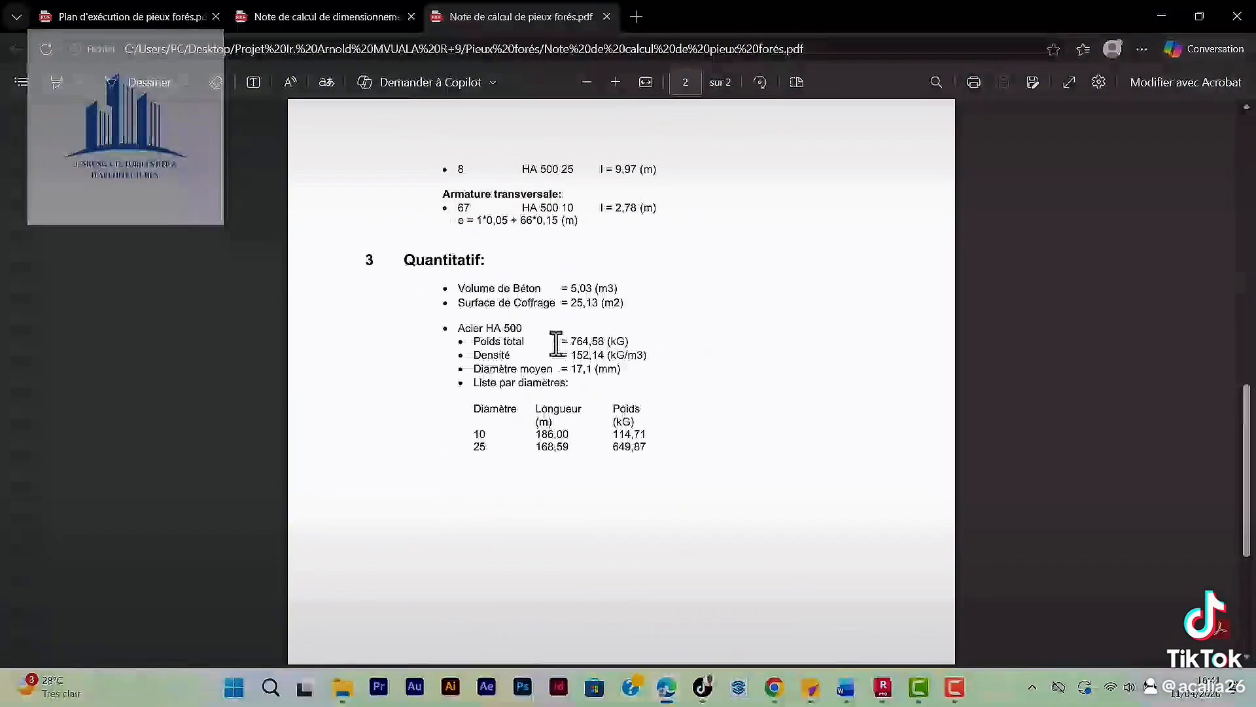
pyautogui.scroll(-3, 477, 463)
pyautogui.scroll(13, 468, 445)
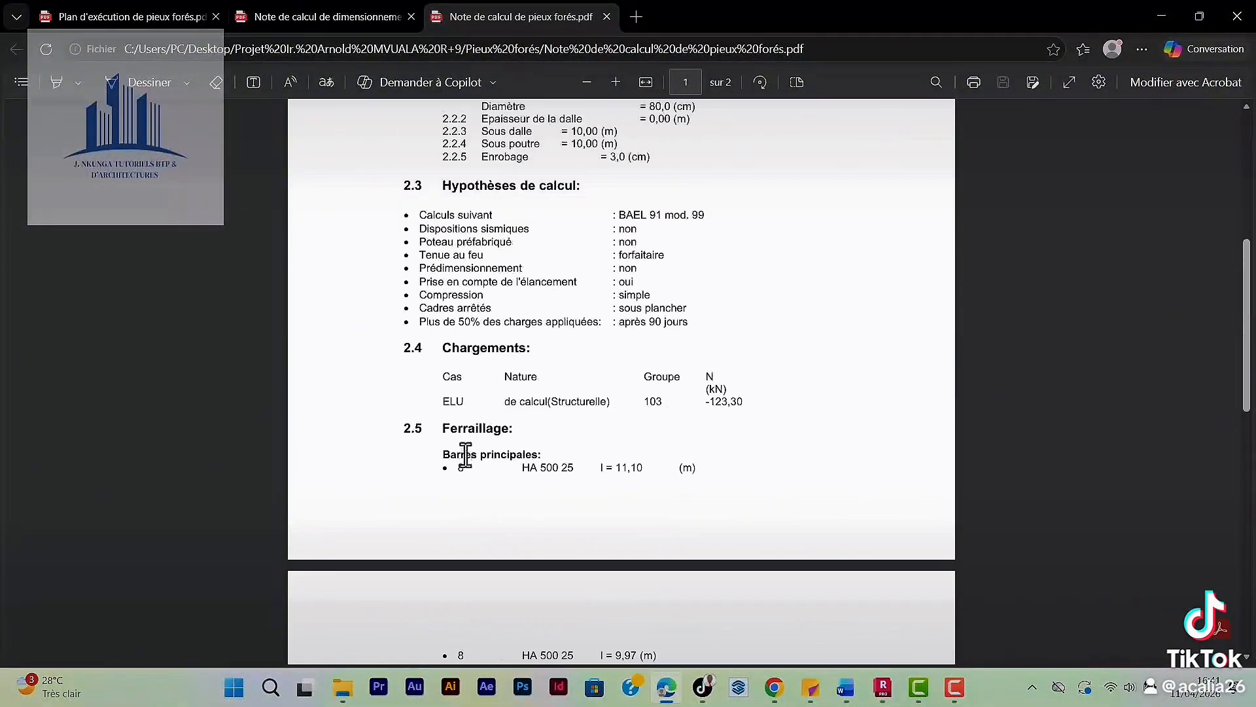
pyautogui.scroll(1, 465, 454)
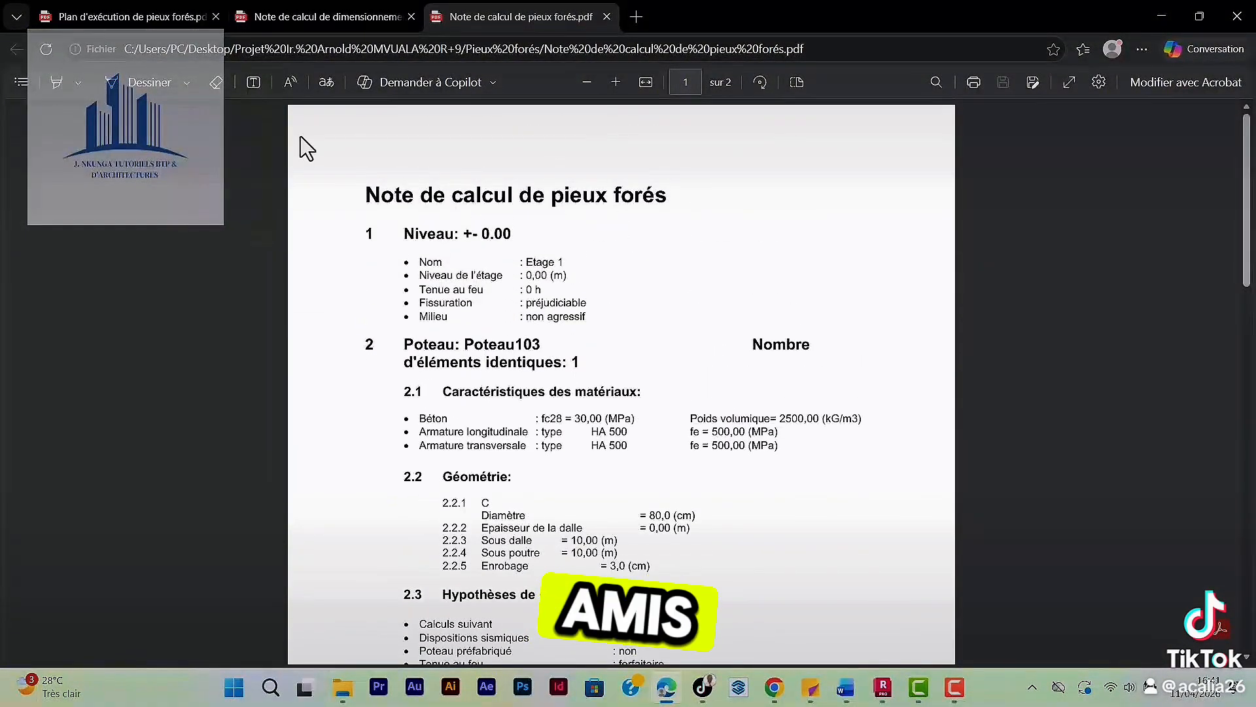
# Recheck the execution plan around section A-A and its title block, and look back over the geotechnical note's diagrams and soil tables.
pyautogui.click(134, 17)
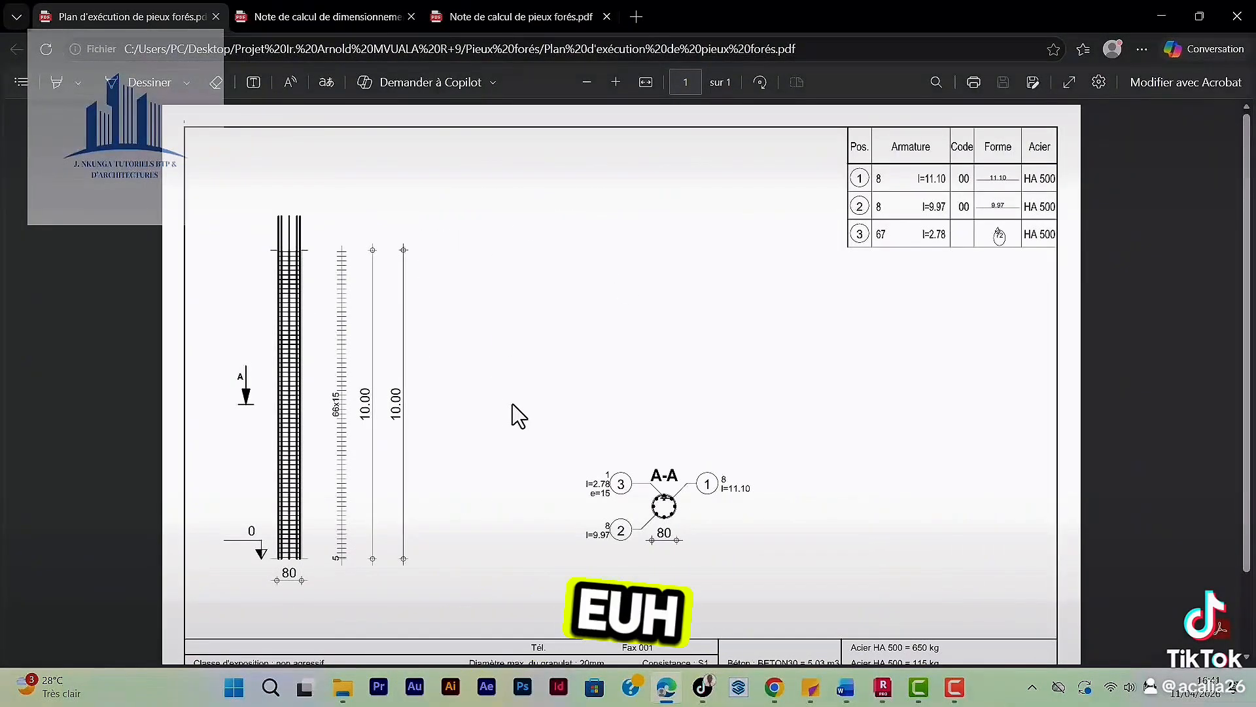
pyautogui.keyDown('ctrl'); pyautogui.scroll(3, 437, 442); pyautogui.keyUp('ctrl')
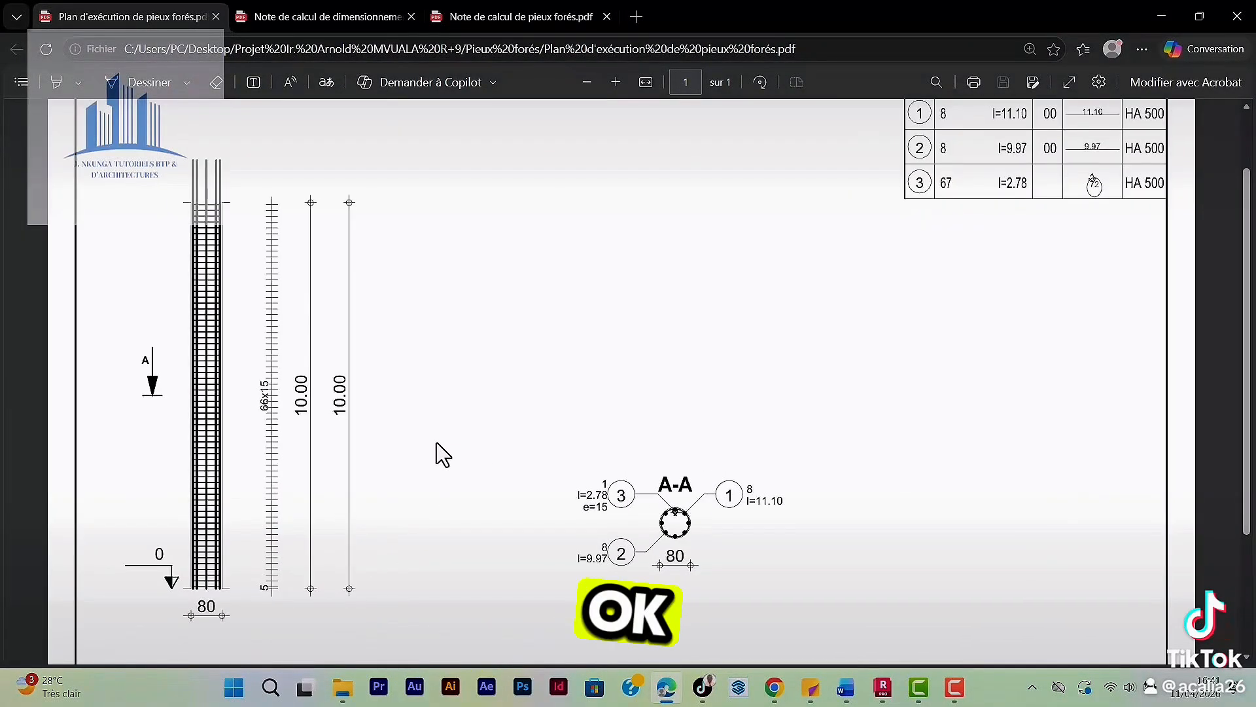
pyautogui.scroll(-4, 540, 392)
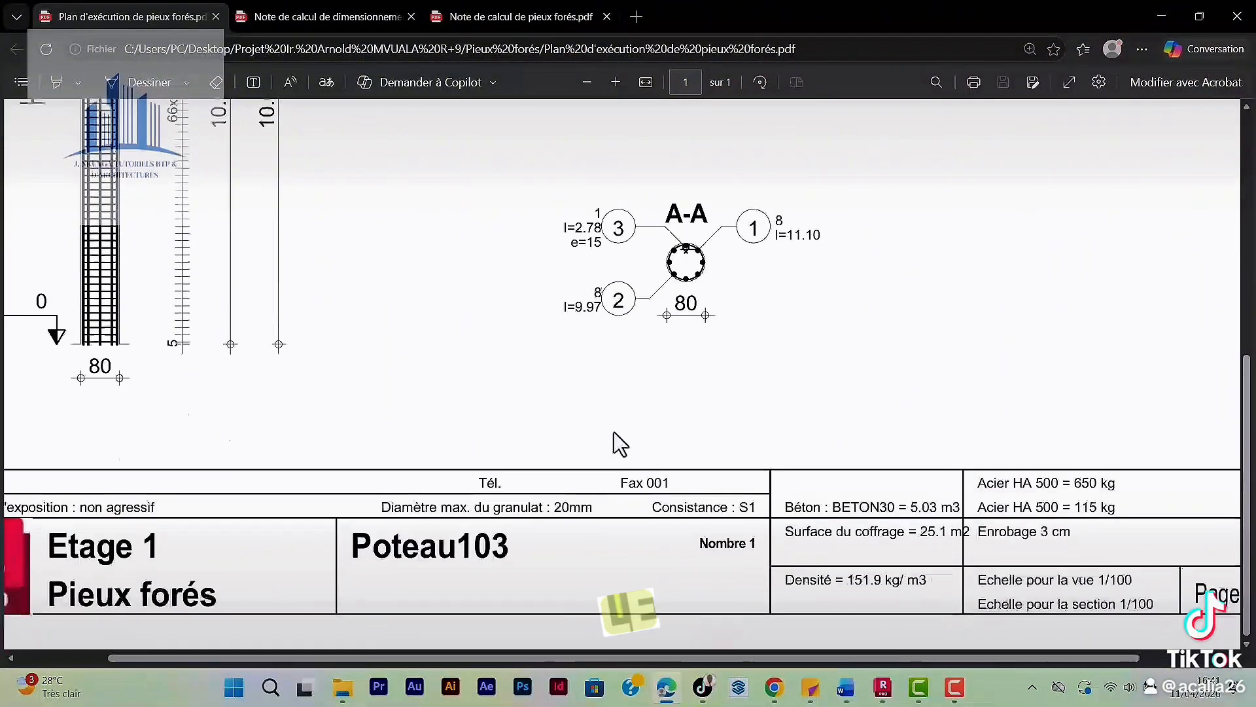
pyautogui.scroll(2, 614, 435)
pyautogui.keyDown('ctrl'); pyautogui.scroll(2, 649, 406); pyautogui.keyUp('ctrl')
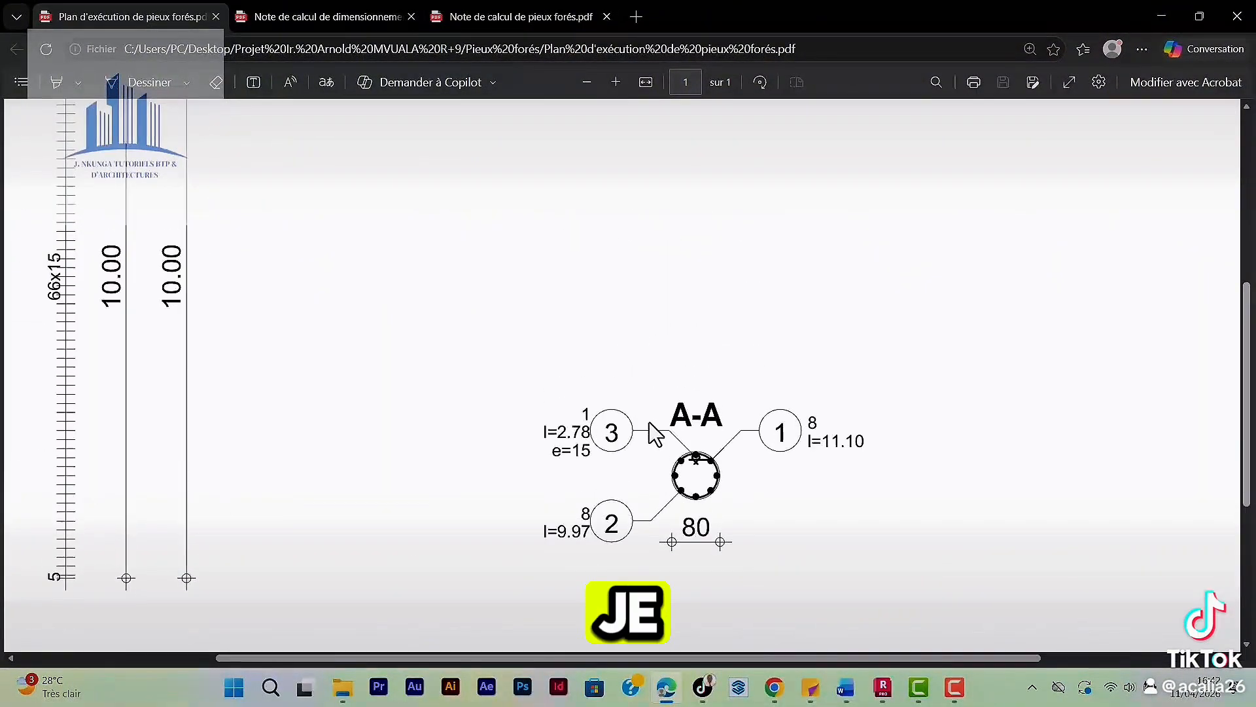
pyautogui.click(324, 19)
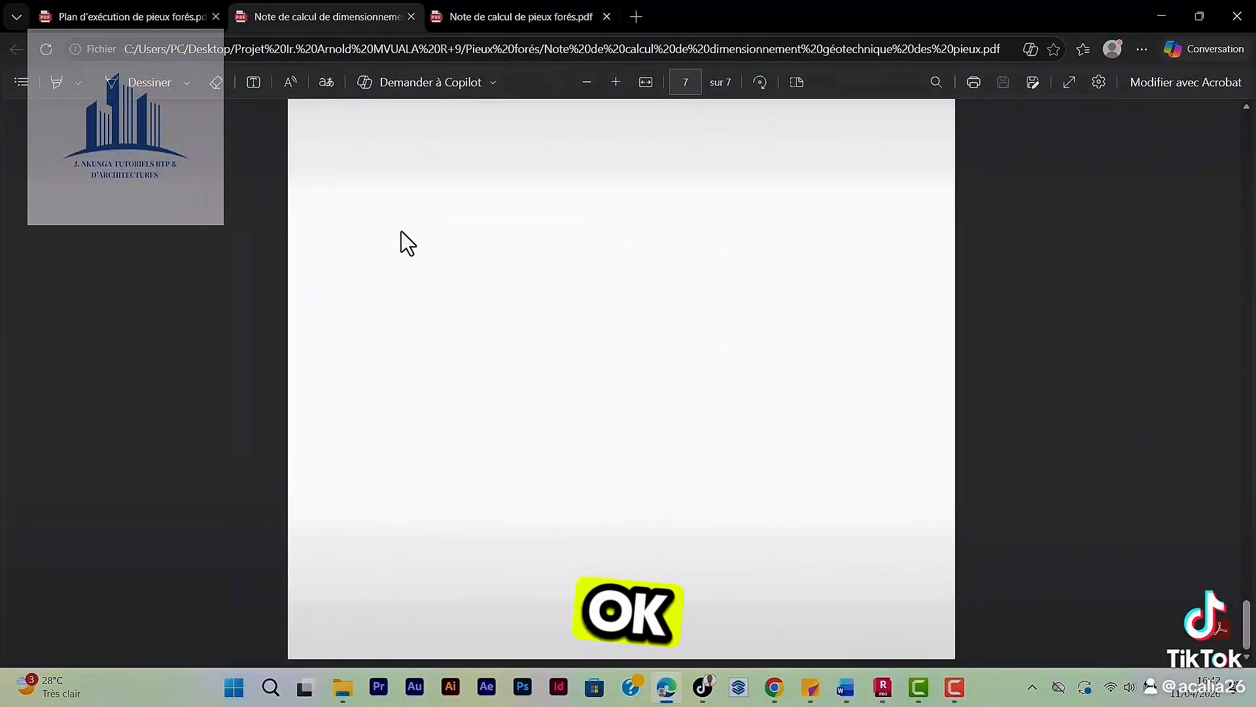
pyautogui.scroll(15, 466, 273)
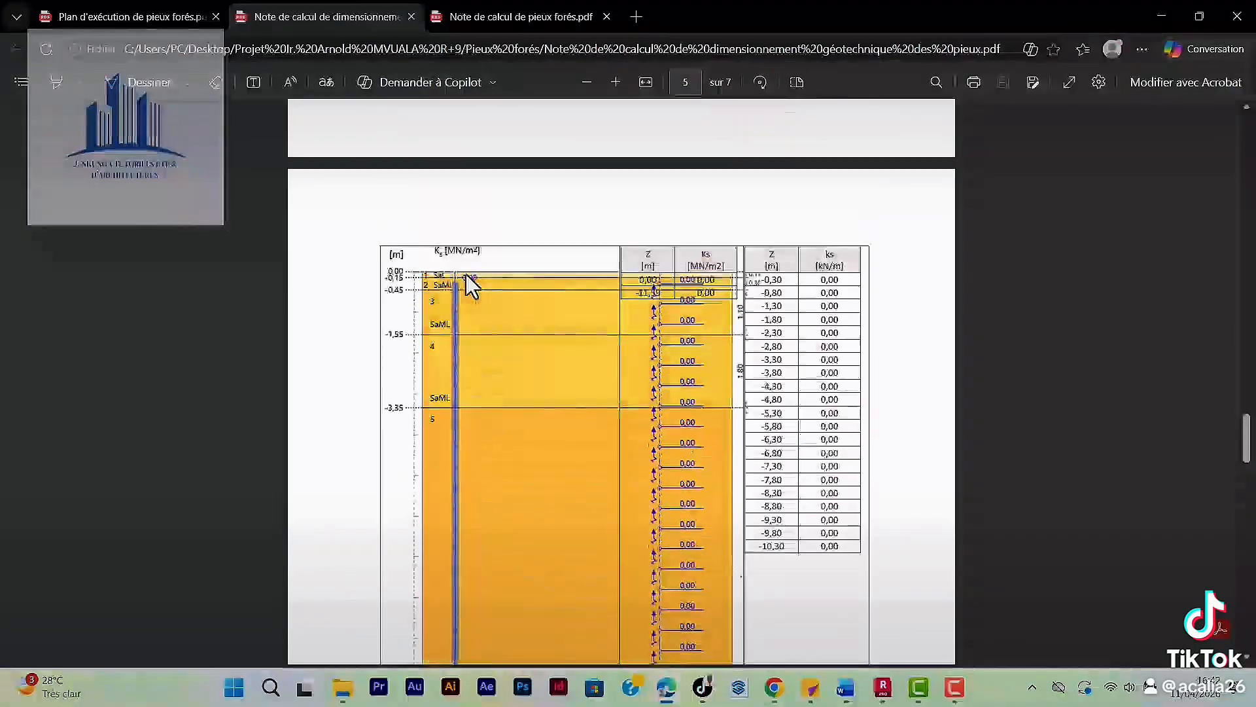
pyautogui.scroll(15, 465, 273)
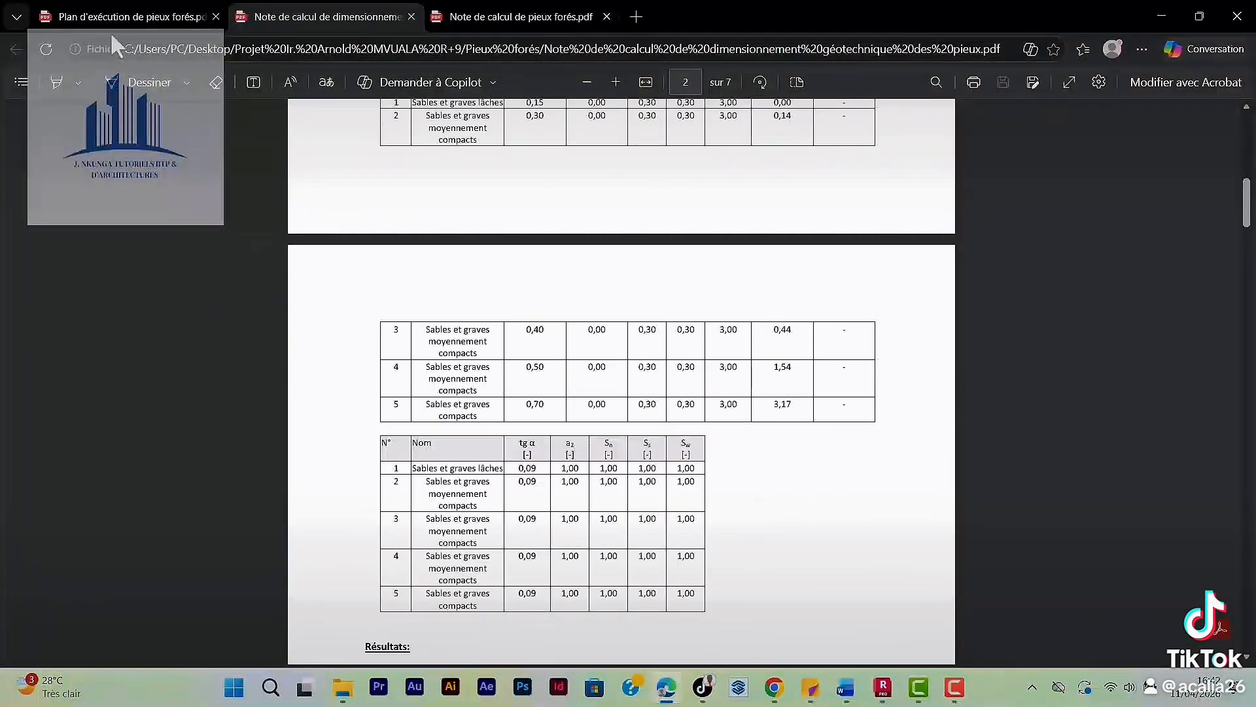
# Return to the execution plan and examine an enlarged section A-A with its bar marks, lengths and pile diameter.
pyautogui.click(156, 26)
pyautogui.scroll(-3, 744, 435)
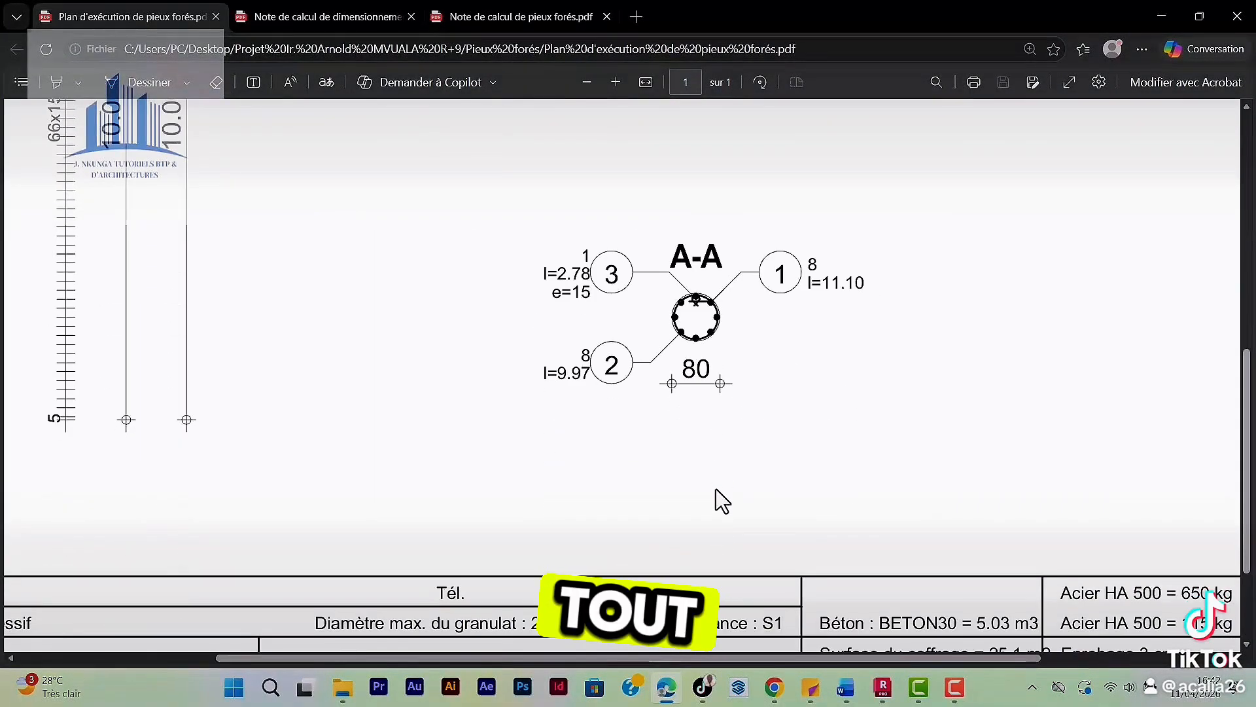
pyautogui.keyDown('ctrl'); pyautogui.scroll(5, 720, 335); pyautogui.keyUp('ctrl')
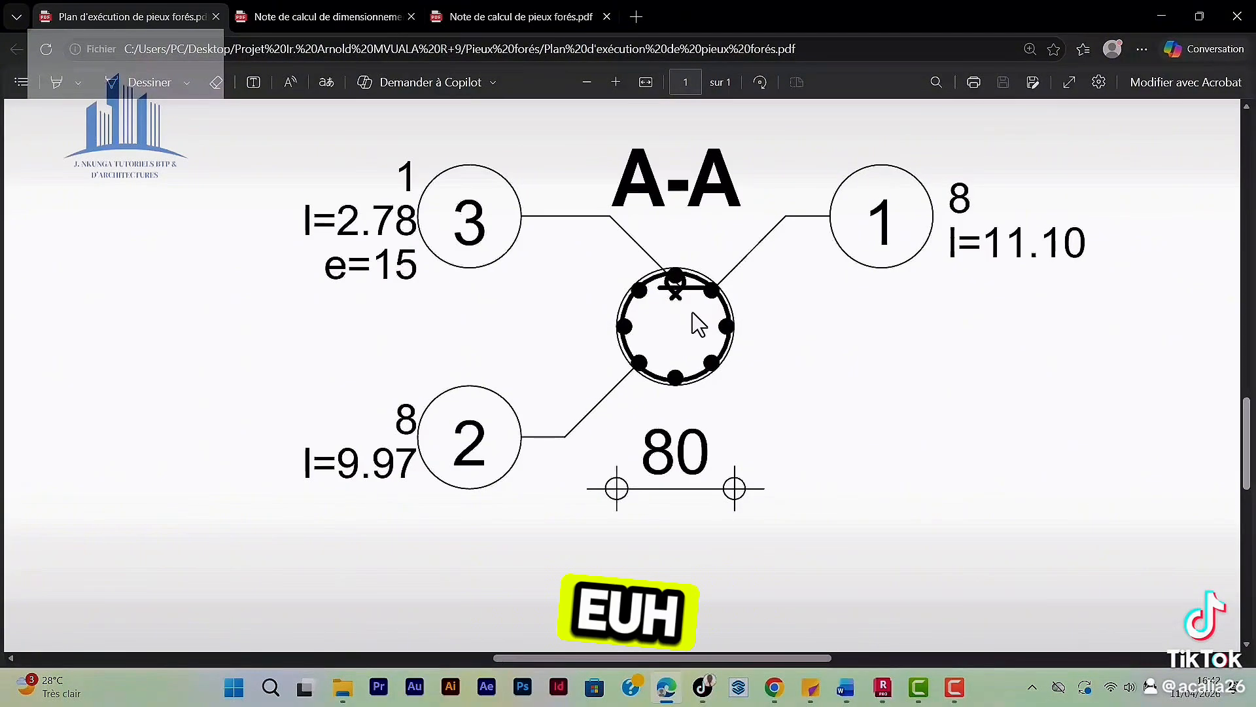
pyautogui.scroll(-1, 695, 327)
pyautogui.scroll(6, 691, 338)
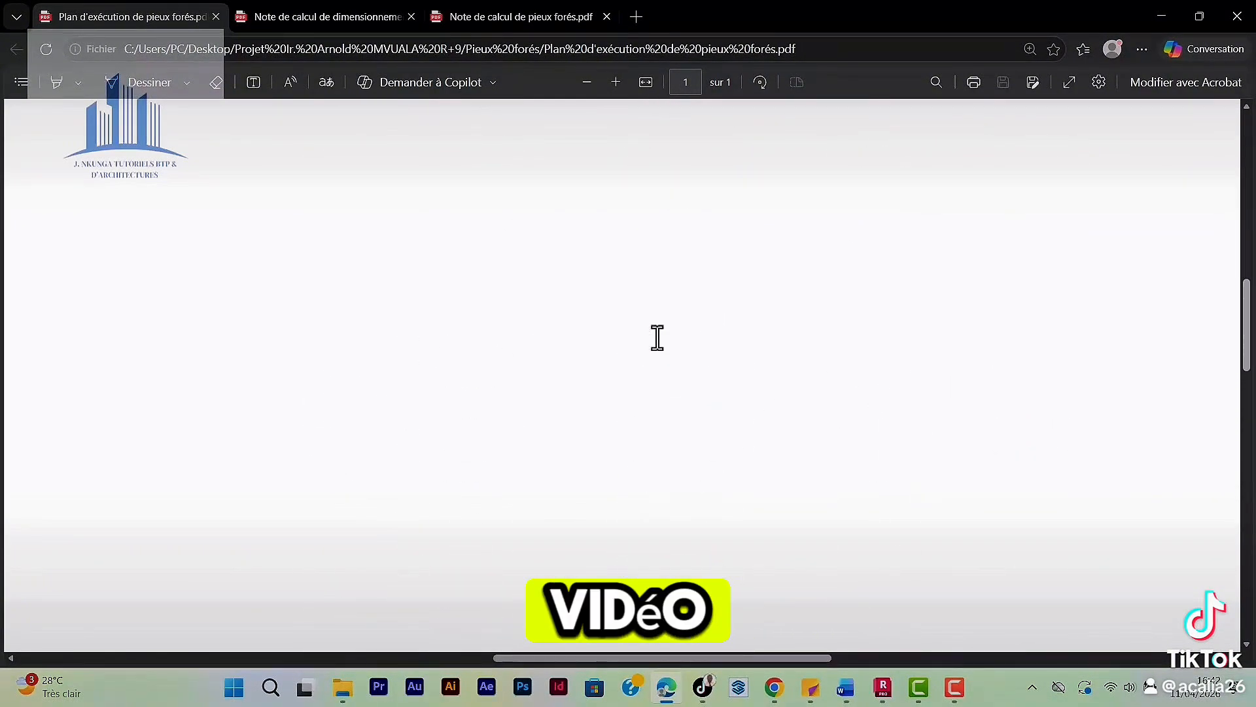
pyautogui.scroll(4, 657, 338)
pyautogui.scroll(-3, 658, 348)
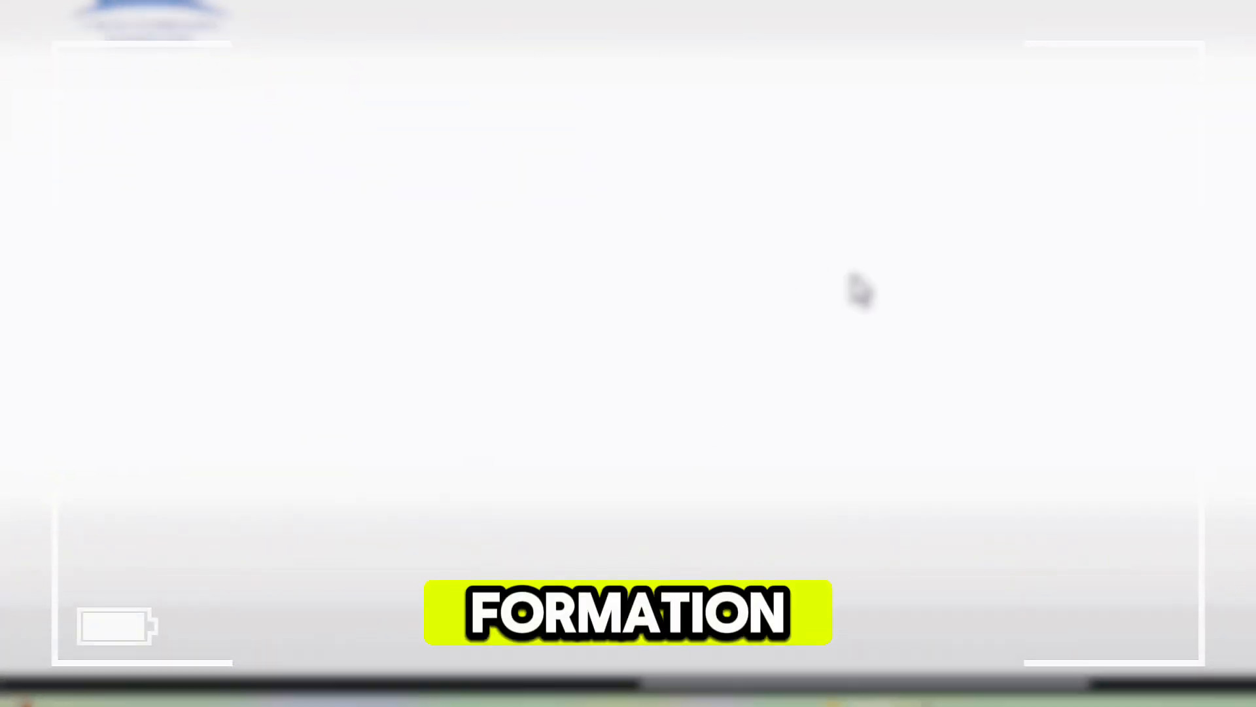
pyautogui.scroll(-5, 658, 348)
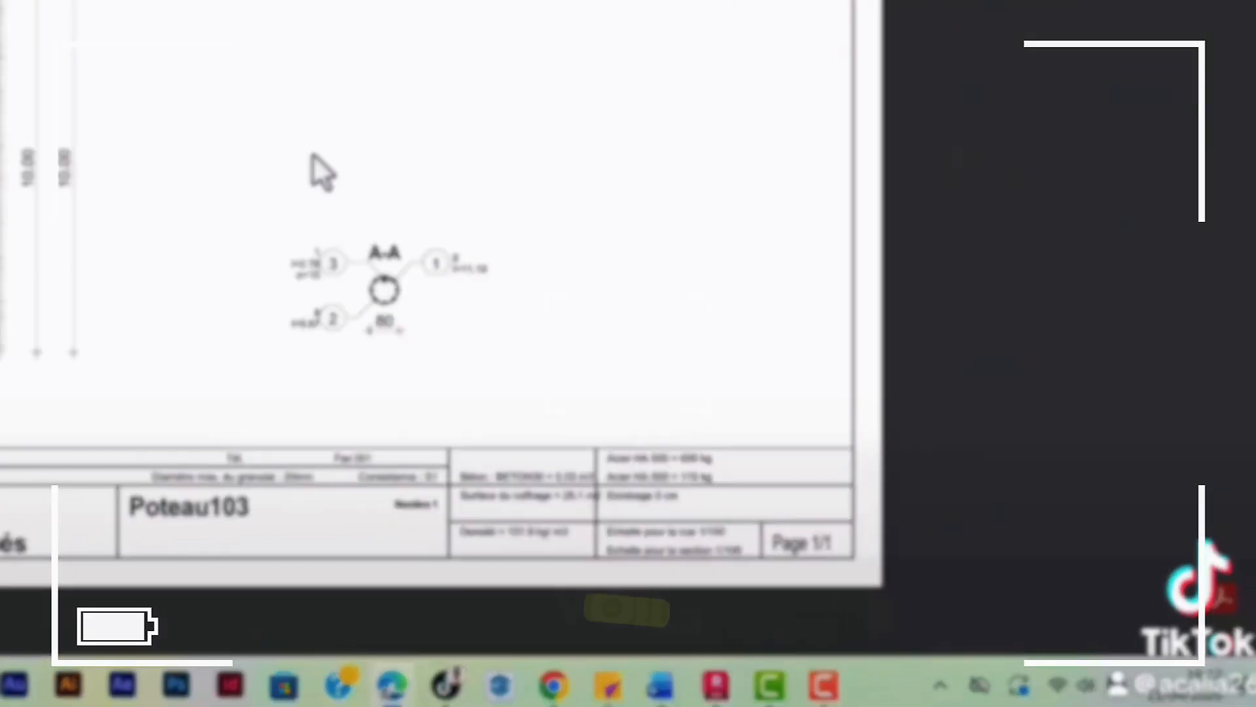